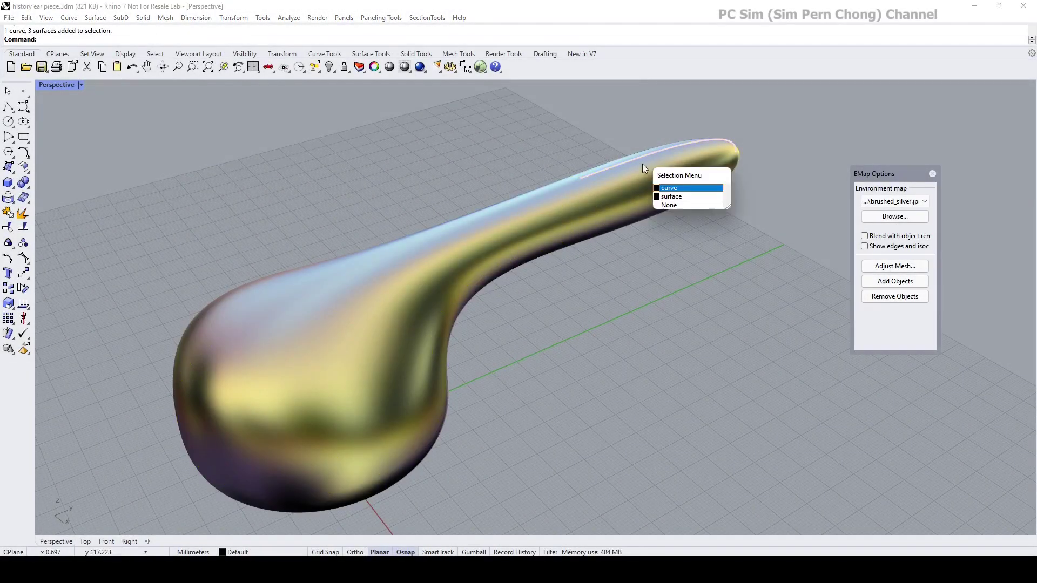
# Turn on the gumball and reshape the ear piece's narrow end by moving the curve along its tip.
pyautogui.click(665, 188)
pyautogui.click(473, 552)
pyautogui.moveTo(665, 127); pyautogui.dragTo(665, 140)
pyautogui.moveTo(689, 192)
pyautogui.mouseDown()
pyautogui.moveTo(712, 202)
pyautogui.moveTo(696, 188)
pyautogui.mouseUp()
pyautogui.moveTo(688, 248); pyautogui.dragTo(697, 319, button='right')
pyautogui.scroll(3, 578, 206)
pyautogui.click(558, 204)
pyautogui.moveTo(560, 167); pyautogui.dragTo(559, 162)
pyautogui.moveTo(691, 291); pyautogui.dragTo(589, 247, button='right')
# Try rotating the closed curve around the ear piece's bulbous base, and undo the rotation.
pyautogui.click(384, 365)
pyautogui.moveTo(384, 365); pyautogui.dragTo(418, 341, button='right')
pyautogui.moveTo(323, 372); pyautogui.dragTo(345, 381)
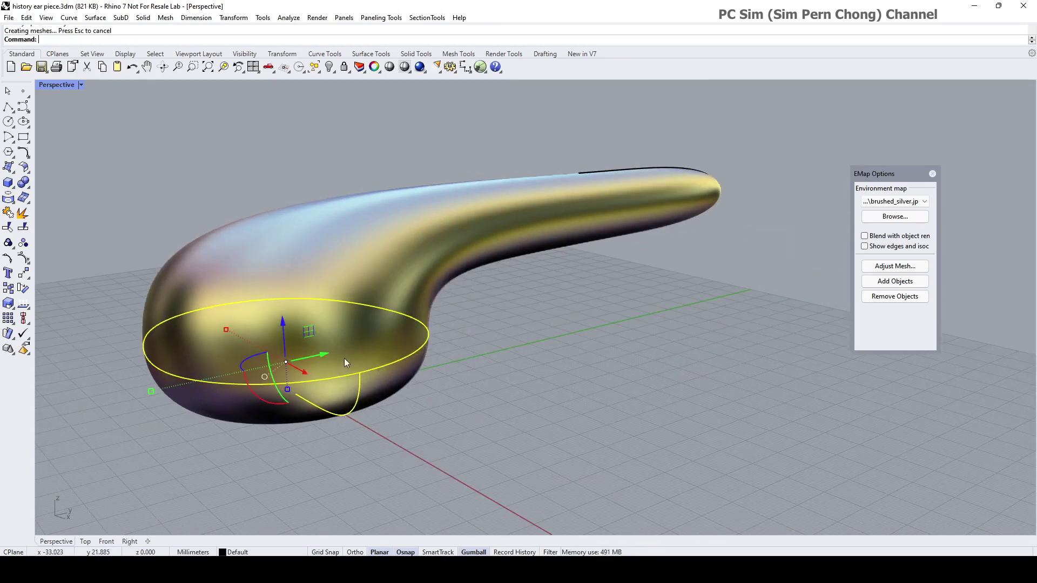
pyautogui.scroll(-2, 365, 364)
pyautogui.moveTo(364, 364); pyautogui.dragTo(330, 373, button='right')
pyautogui.moveTo(297, 381); pyautogui.dragTo(311, 384)
pyautogui.hotkey('ctrl', 'z')
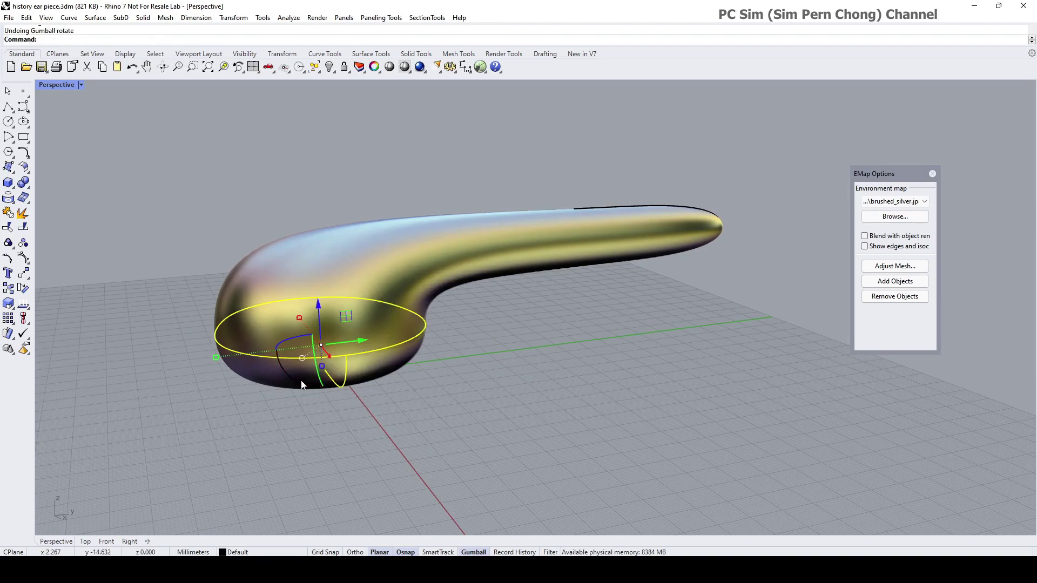
# Adjust the end of the ear piece's handle by moving a control point of the tip curve.
pyautogui.moveTo(302, 385); pyautogui.dragTo(492, 381, button='right')
pyautogui.click(536, 211)
pyautogui.click(578, 185)
pyautogui.click(613, 217)
pyautogui.moveTo(593, 212); pyautogui.dragTo(578, 209)
# Close the environment map analysis and apply a Zebra analysis to the whole ear piece.
pyautogui.click(216, 128)
pyautogui.moveTo(167, 107); pyautogui.dragTo(672, 475)
pyautogui.click(932, 175)
pyautogui.click(288, 18)
pyautogui.moveTo(302, 55)
pyautogui.click(421, 90)
pyautogui.click(538, 306)
pyautogui.moveTo(538, 306); pyautogui.dragTo(549, 324, button='right')
pyautogui.scroll(2, 542, 244)
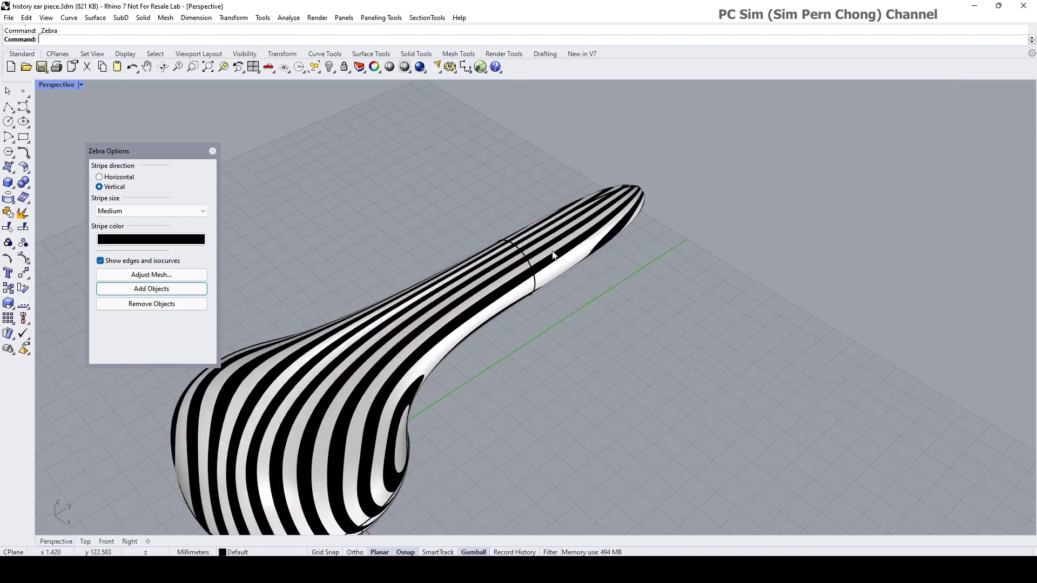
# Select the curve on the handle's tip and adjust its shape with the zebra stripes displayed.
pyautogui.moveTo(541, 244); pyautogui.dragTo(537, 236, button='right')
pyautogui.click(545, 234)
pyautogui.click(572, 263)
pyautogui.scroll(-4, 560, 279)
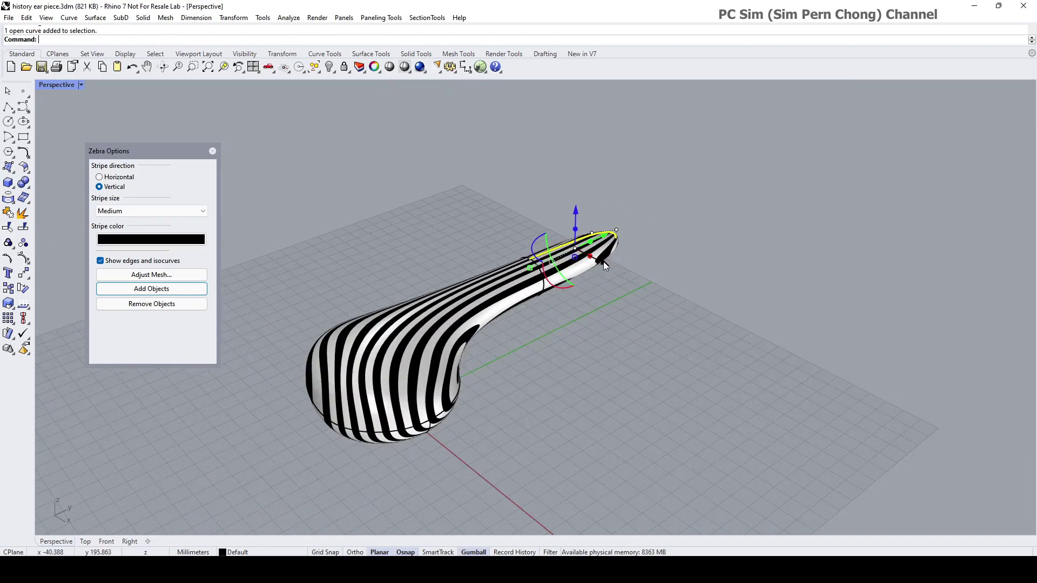
pyautogui.moveTo(604, 261); pyautogui.dragTo(612, 270)
pyautogui.moveTo(603, 296); pyautogui.dragTo(557, 294, button='right')
pyautogui.scroll(5, 556, 294)
pyautogui.click(552, 245)
pyautogui.moveTo(526, 238); pyautogui.dragTo(542, 253, button='right')
pyautogui.moveTo(543, 211); pyautogui.dragTo(543, 215)
pyautogui.moveTo(567, 237); pyautogui.dragTo(567, 302, button='right')
# Adjust the curve at the ear piece's base with the zebra stripes displayed, and deselect it.
pyautogui.click(520, 456)
pyautogui.click(556, 479)
pyautogui.moveTo(477, 426); pyautogui.dragTo(489, 431)
pyautogui.moveTo(599, 415); pyautogui.dragTo(544, 397, button='right')
pyautogui.click(544, 396)
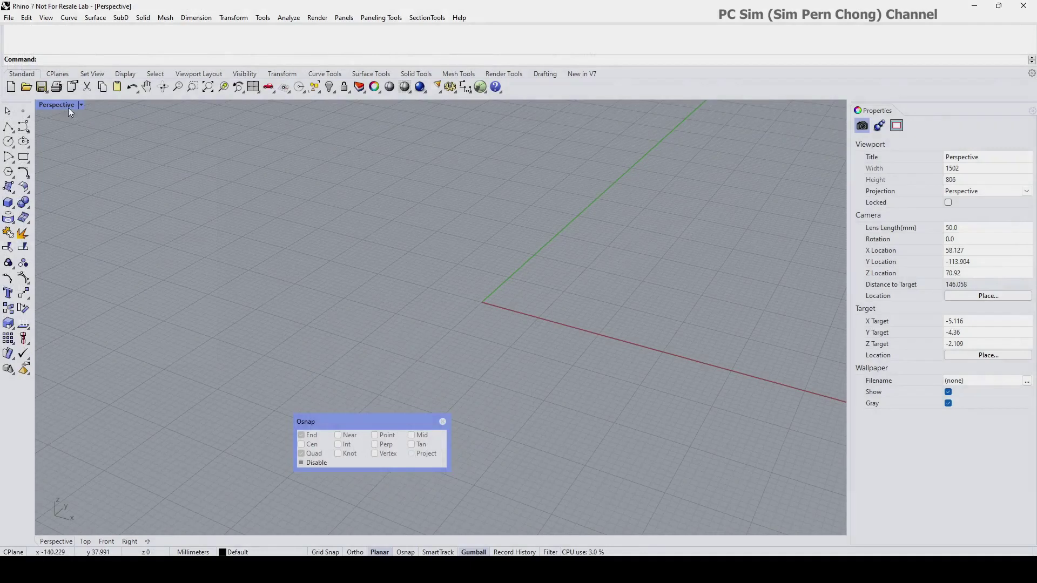
# Maximize the Front viewport of the new empty document.
pyautogui.doubleClick(68, 106)
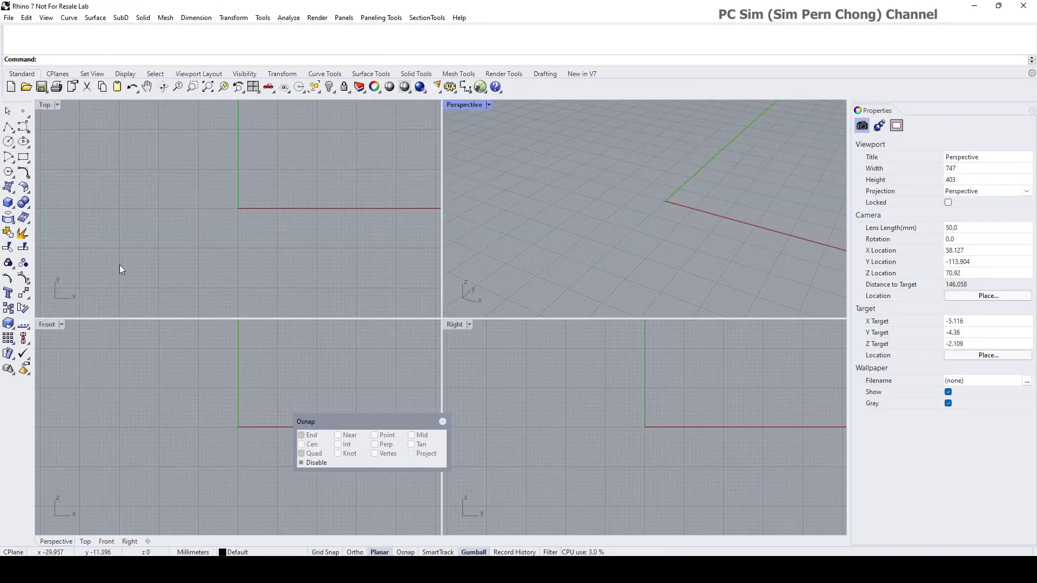
pyautogui.doubleClick(47, 324)
pyautogui.moveTo(333, 313); pyautogui.dragTo(305, 347, button='right')
pyautogui.moveTo(363, 421); pyautogui.dragTo(181, 462)
pyautogui.moveTo(401, 419); pyautogui.dragTo(322, 337, button='right')
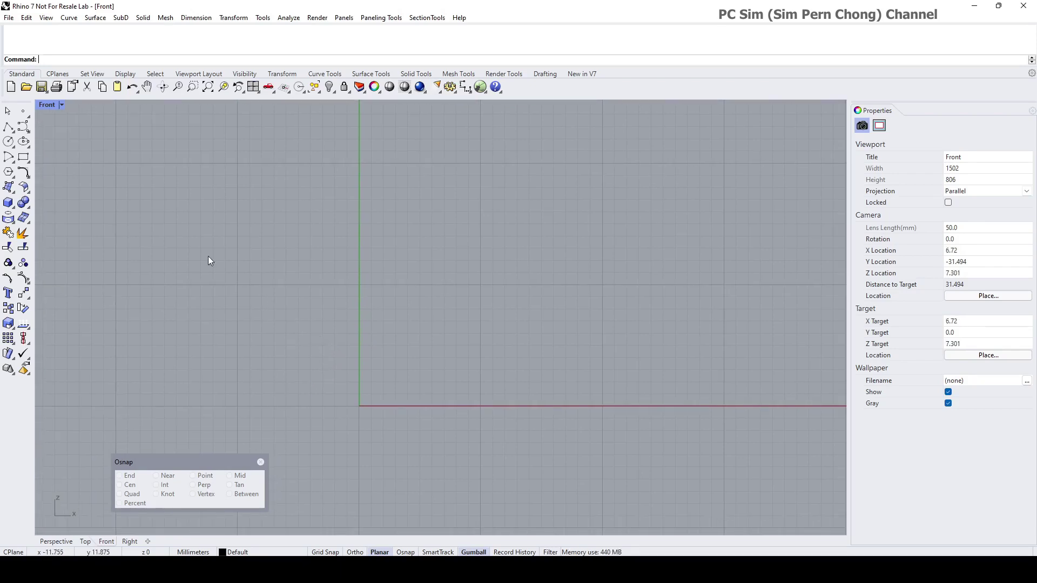
# Draw a grid-snapped degree-3 control point curve from (0, 50), bulging towards positive X, and ending at the origin.
pyautogui.click(23, 126)
pyautogui.moveTo(54, 123); pyautogui.dragTo(156, 130)
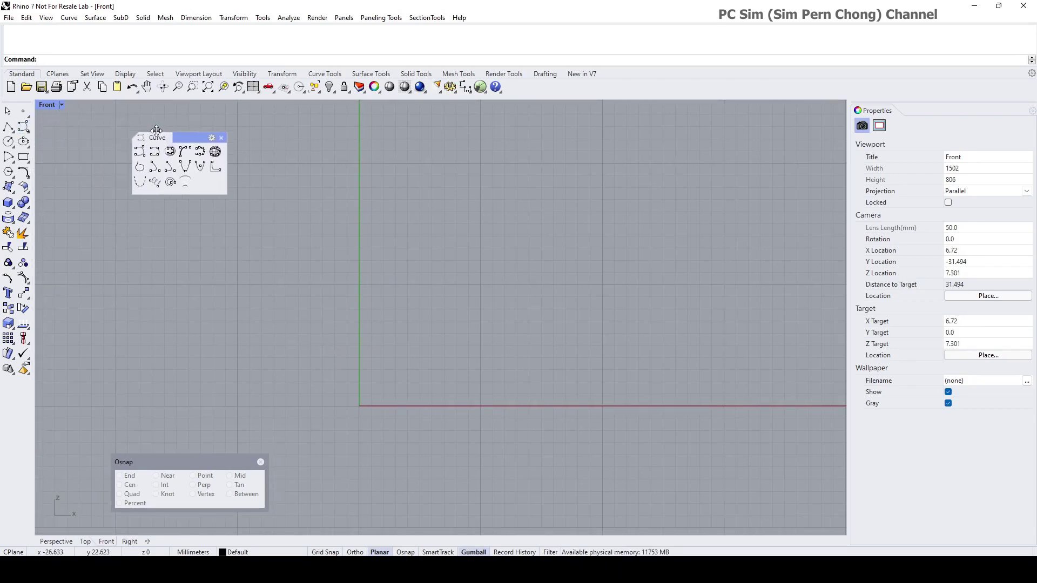
pyautogui.click(143, 154)
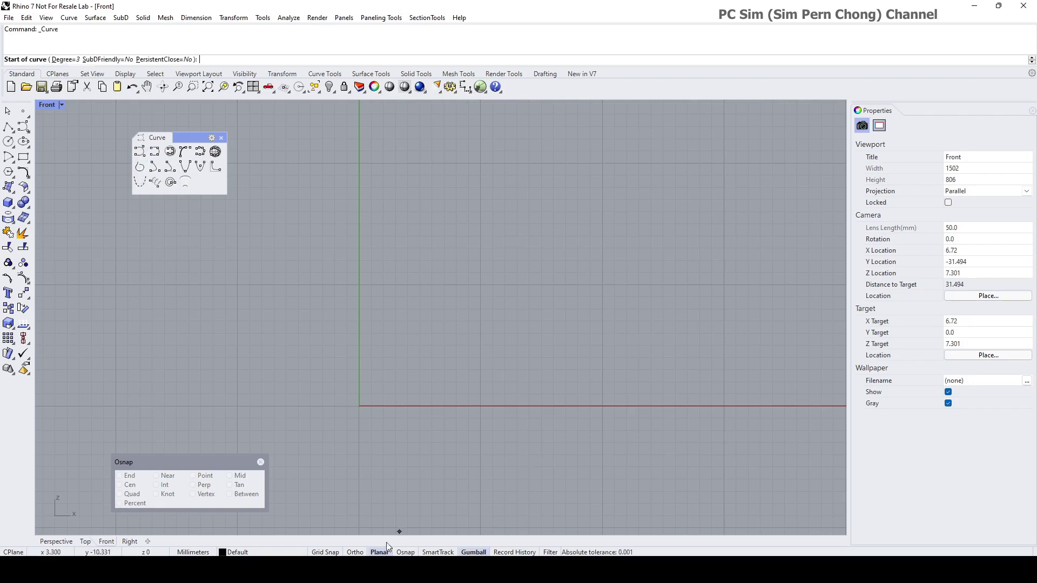
pyautogui.click(328, 553)
pyautogui.scroll(-3, 372, 330)
pyautogui.scroll(-5, 376, 337)
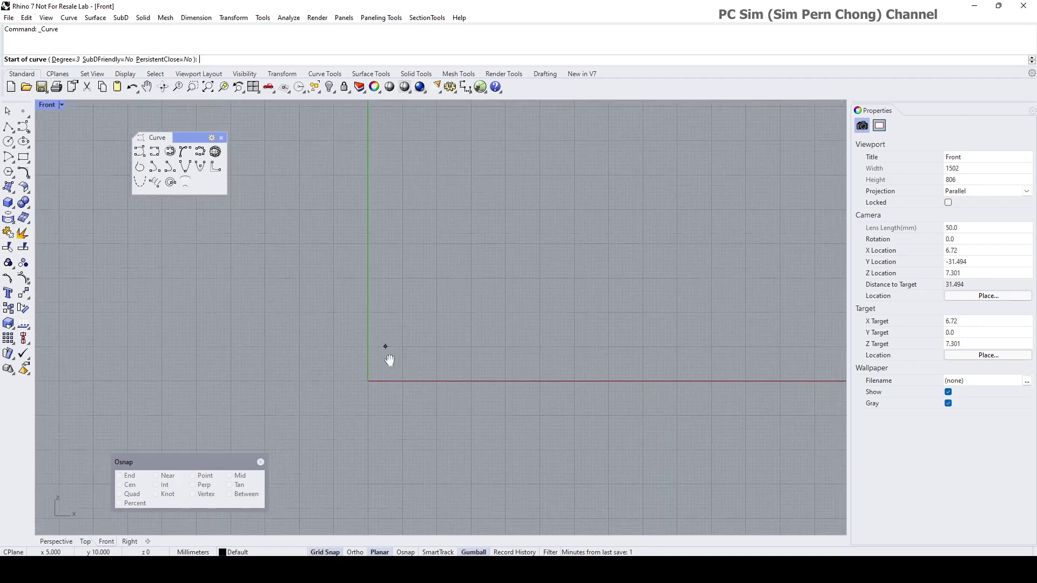
pyautogui.click(356, 260)
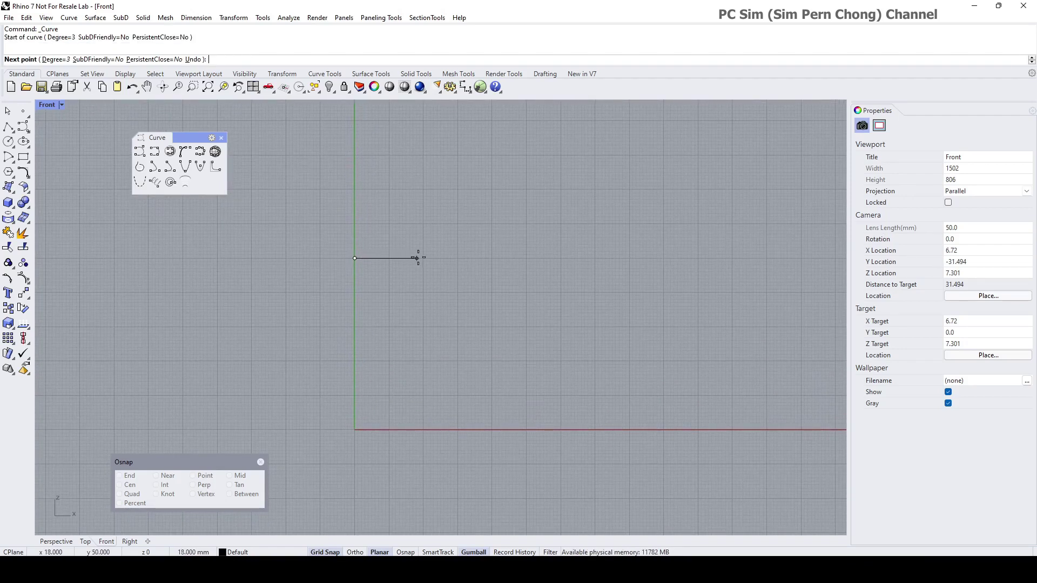
pyautogui.click(420, 258)
pyautogui.click(502, 289)
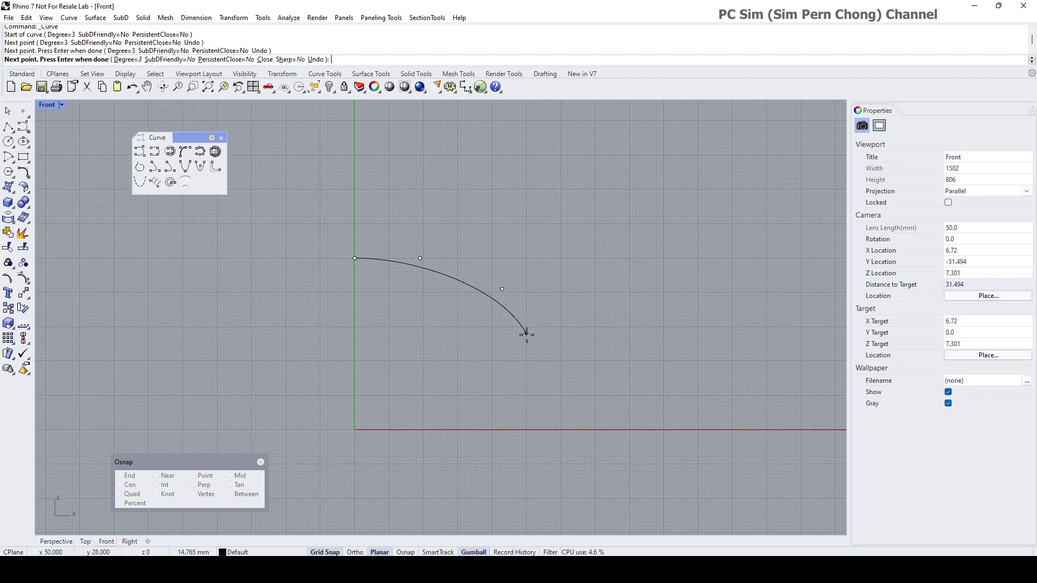
pyautogui.click(525, 354)
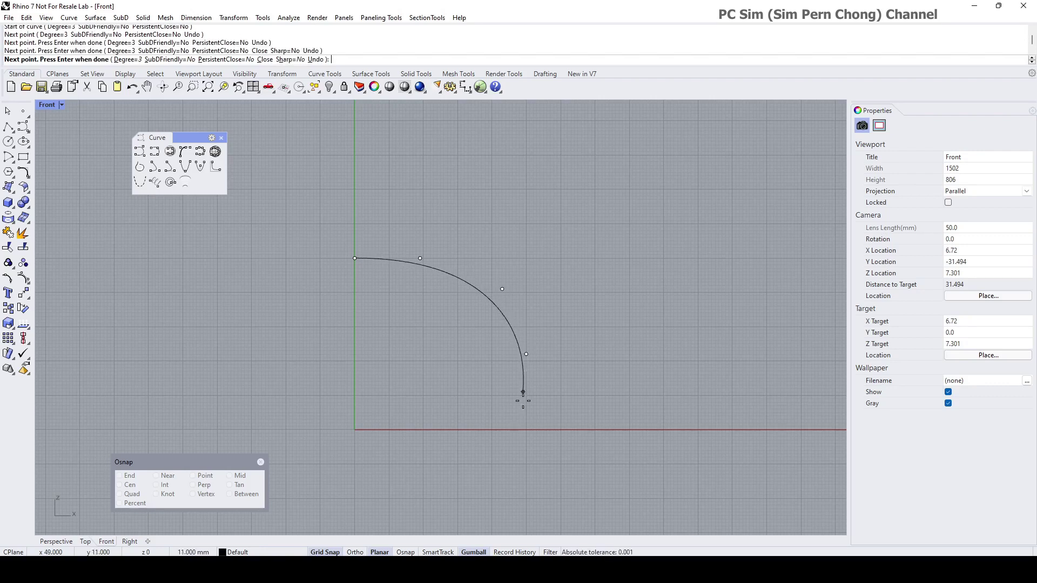
pyautogui.click(485, 430)
pyautogui.click(416, 429)
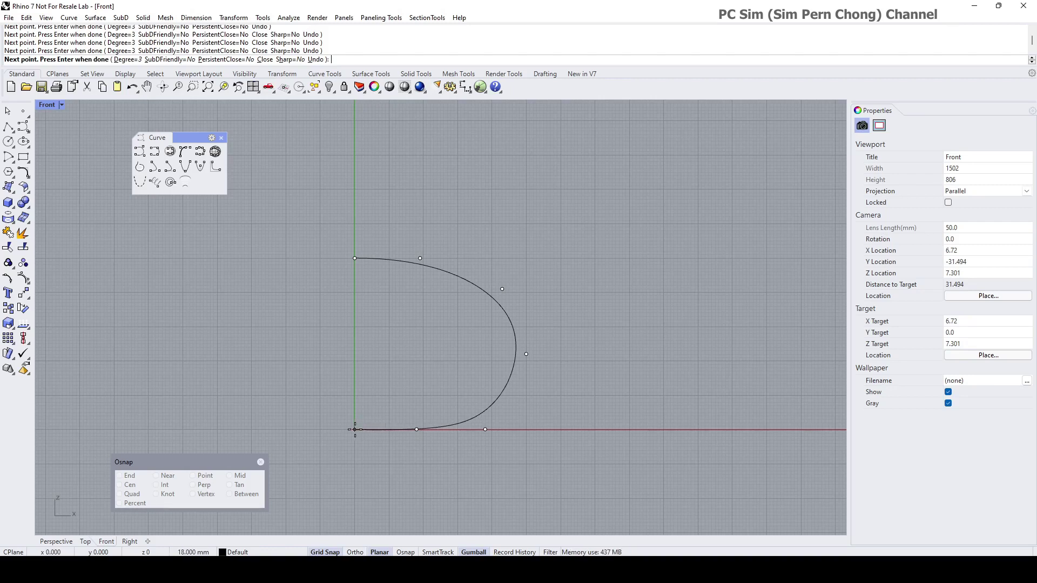
pyautogui.click(354, 429)
pyautogui.press('Return')
# Turn off grid snap and nudge the profile curve's outermost control point to refine the bulge.
pyautogui.click(492, 401)
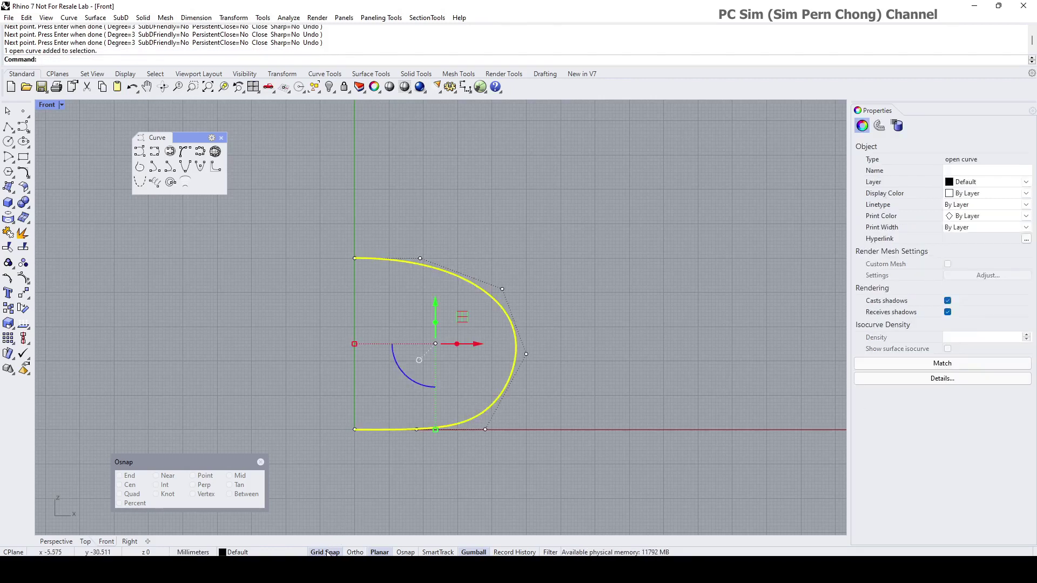
pyautogui.click(326, 552)
pyautogui.click(526, 354)
pyautogui.moveTo(526, 354); pyautogui.dragTo(524, 348)
pyautogui.moveTo(525, 321); pyautogui.dragTo(559, 320, button='right')
pyautogui.press('Escape')
pyautogui.press('Escape')
pyautogui.moveTo(468, 340)
pyautogui.mouseDown(button='right')
pyautogui.moveTo(501, 336)
pyautogui.moveTo(466, 334)
pyautogui.mouseUp(button='right')
# Start a Revolve of the profile curve, with its axis snapped to the curve's two endpoints using only the End snap.
pyautogui.click(9, 188)
pyautogui.moveTo(47, 185); pyautogui.dragTo(150, 237)
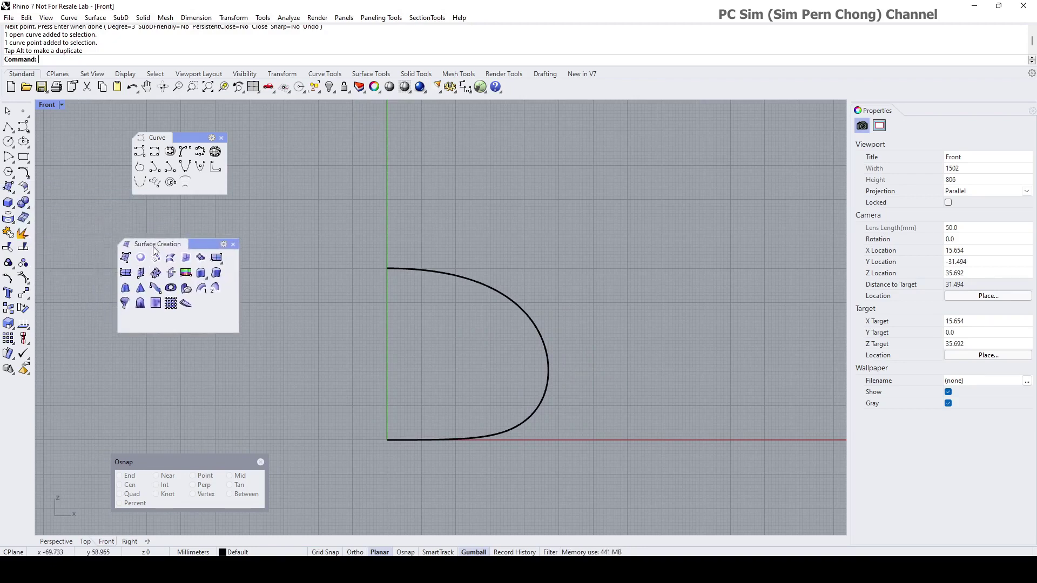
pyautogui.click(124, 304)
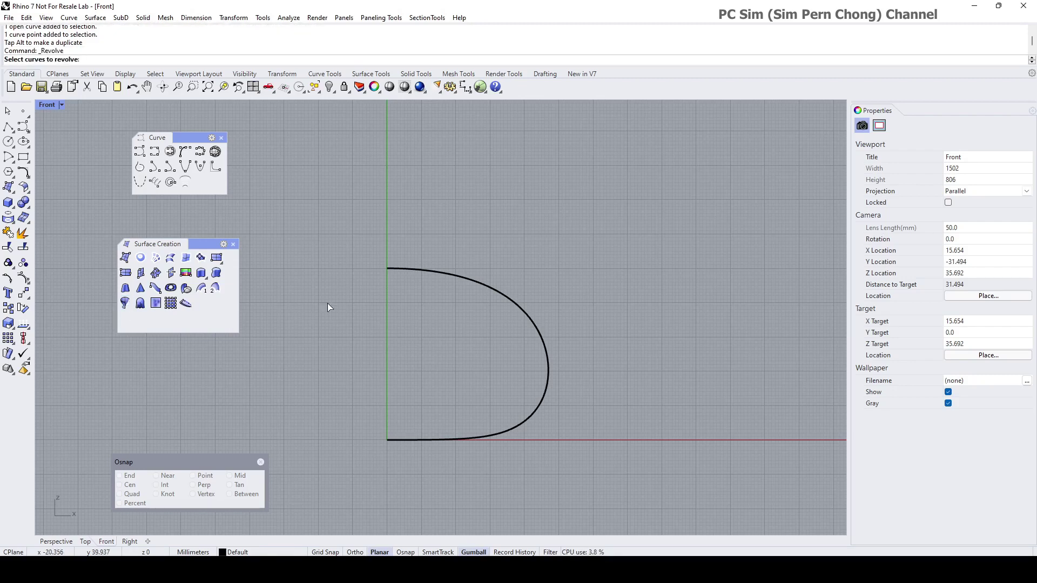
pyautogui.click(407, 270)
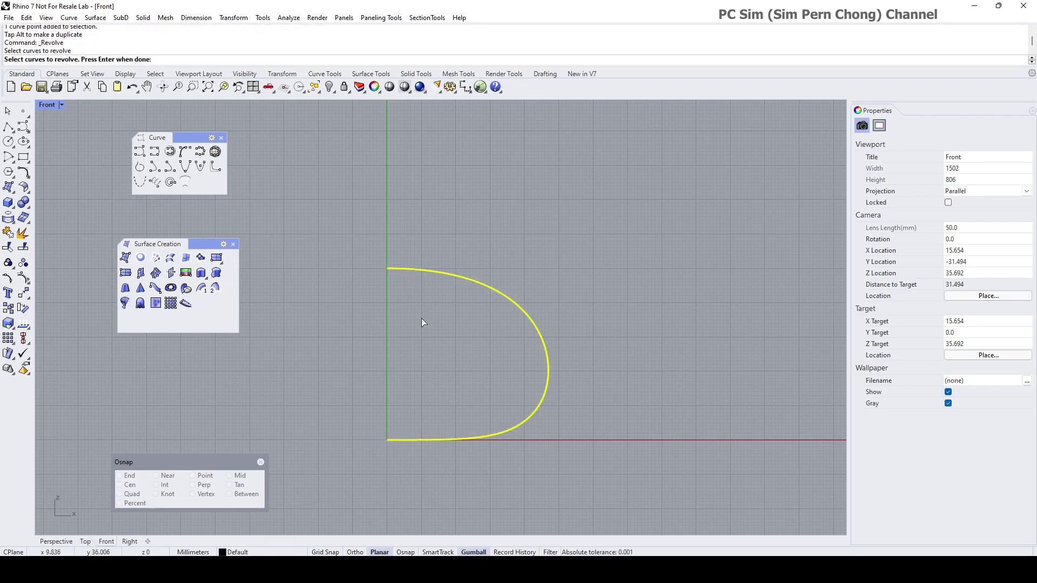
pyautogui.press('Return')
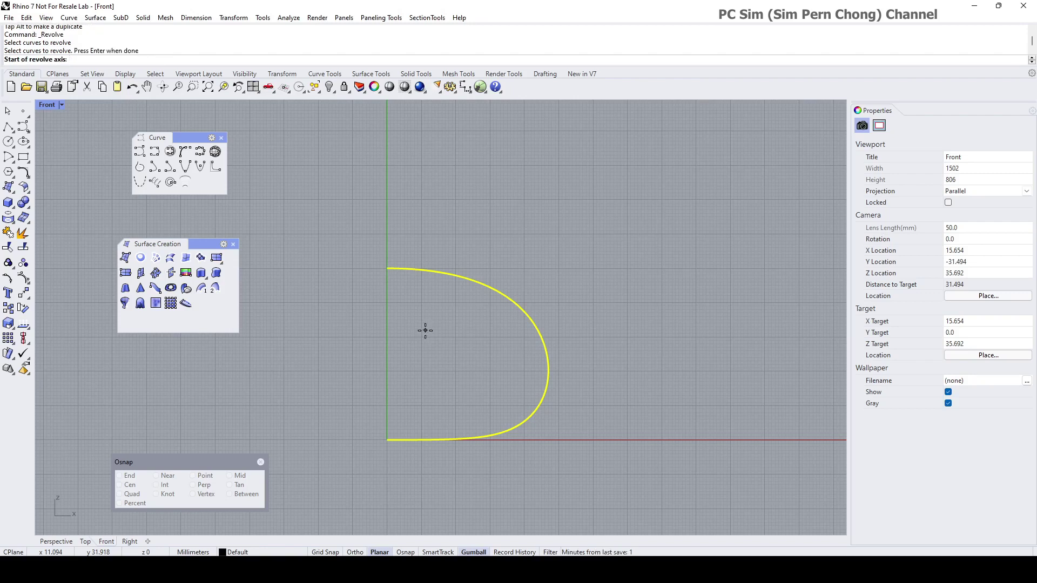
pyautogui.moveTo(207, 462); pyautogui.dragTo(698, 292)
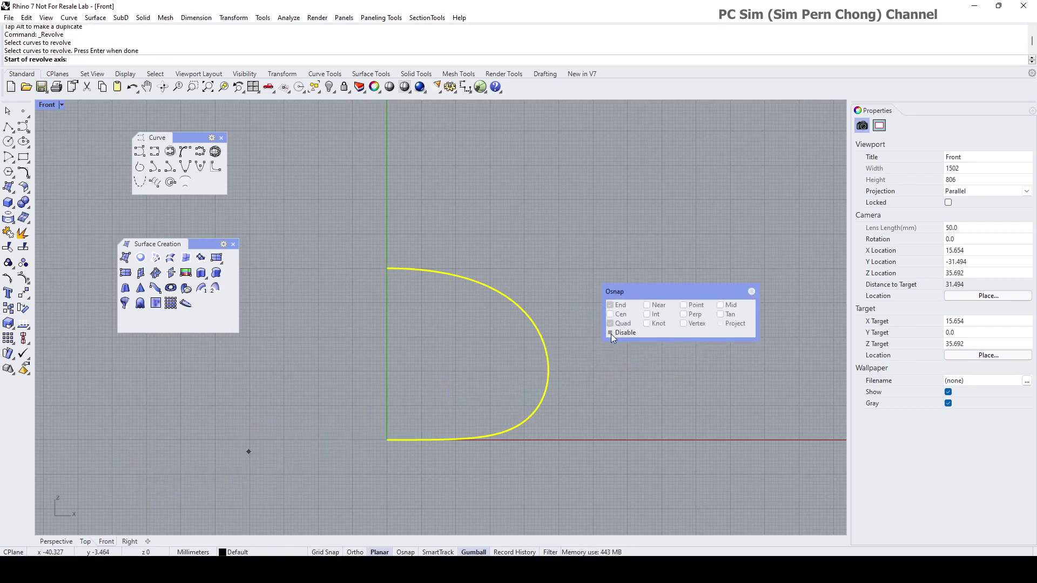
pyautogui.click(611, 332)
pyautogui.rightClick(615, 306)
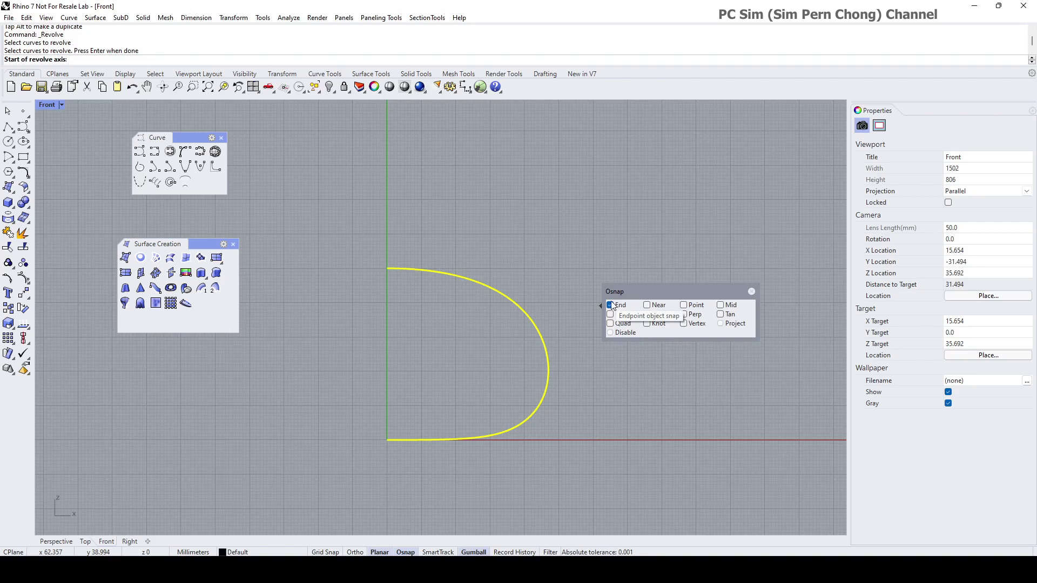
pyautogui.click(387, 268)
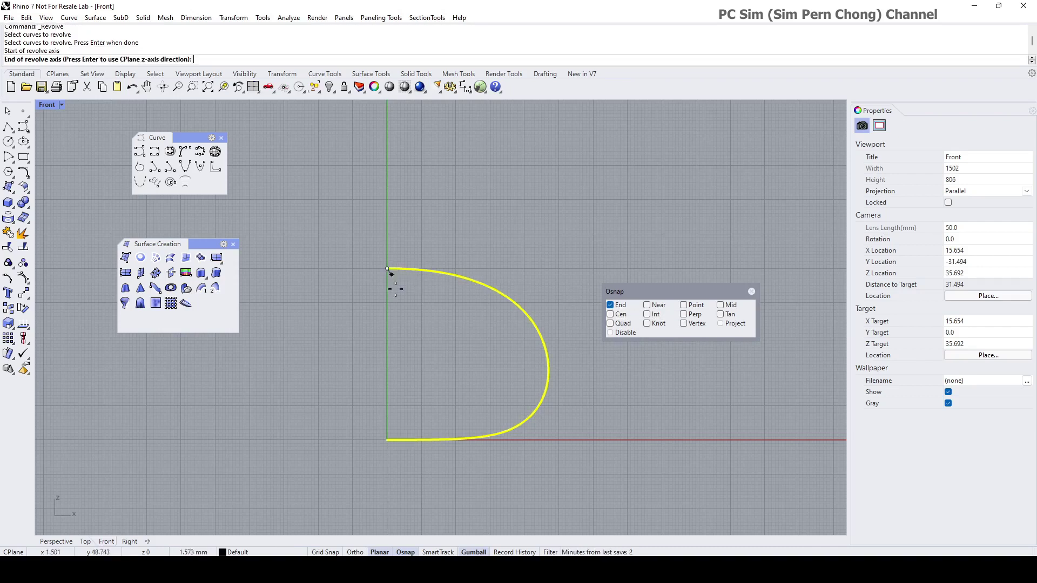
pyautogui.click(388, 439)
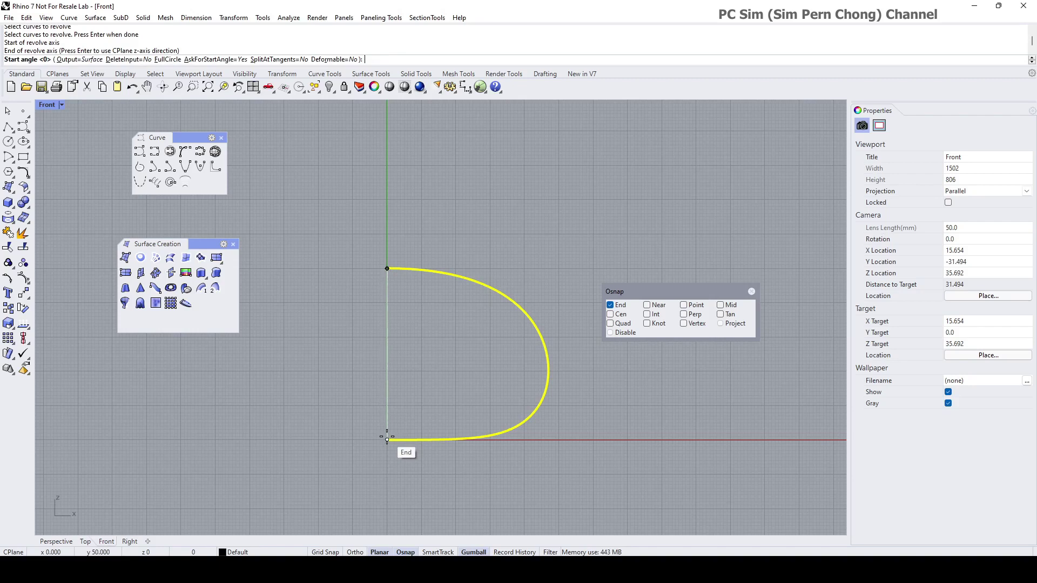
# Make the revolve deformable with a point count of 12 and complete it from start angle 0 through 360 degrees.
pyautogui.click(334, 59)
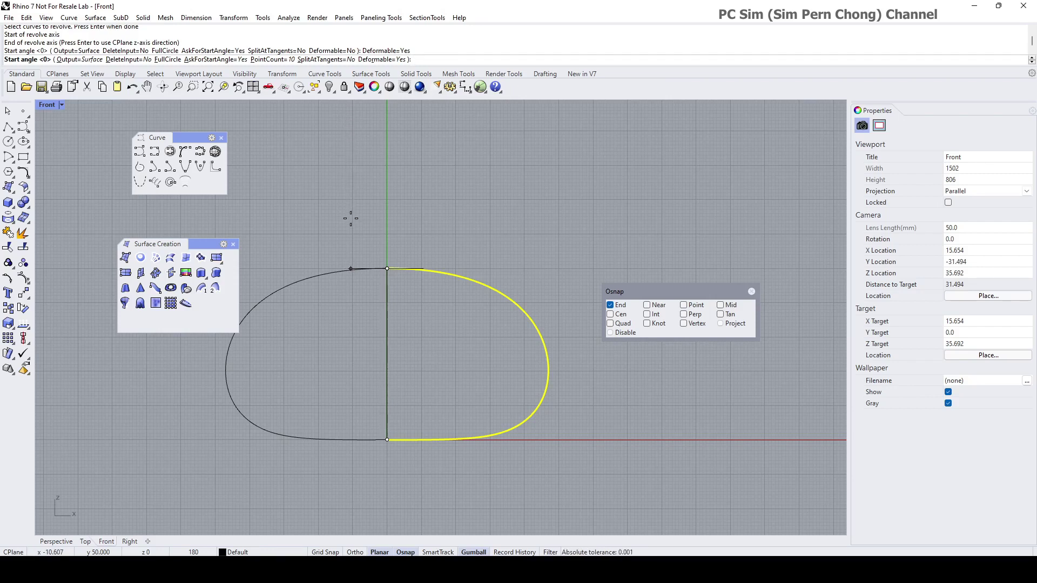
pyautogui.click(276, 60)
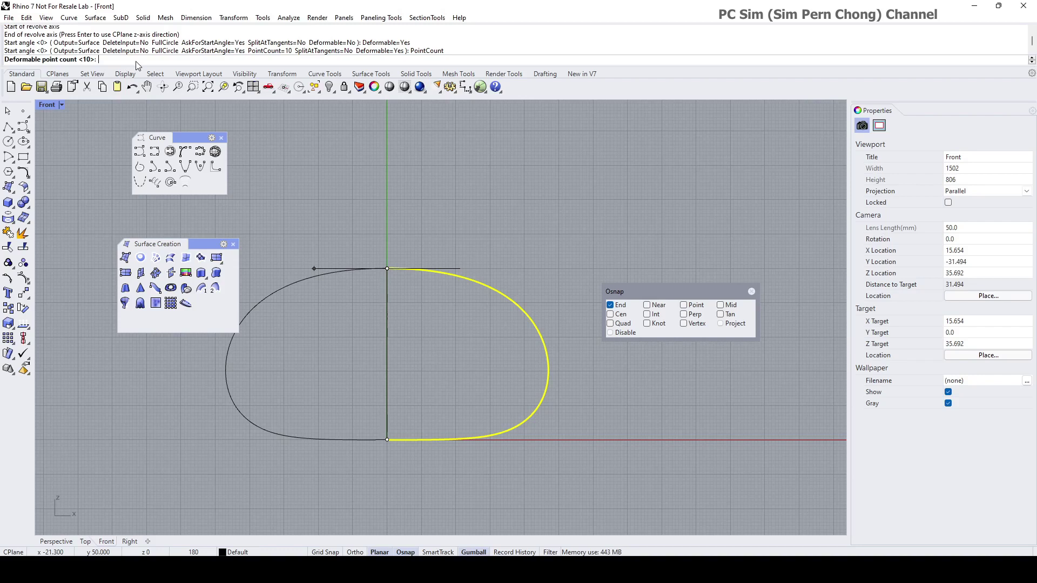
pyautogui.write('1')
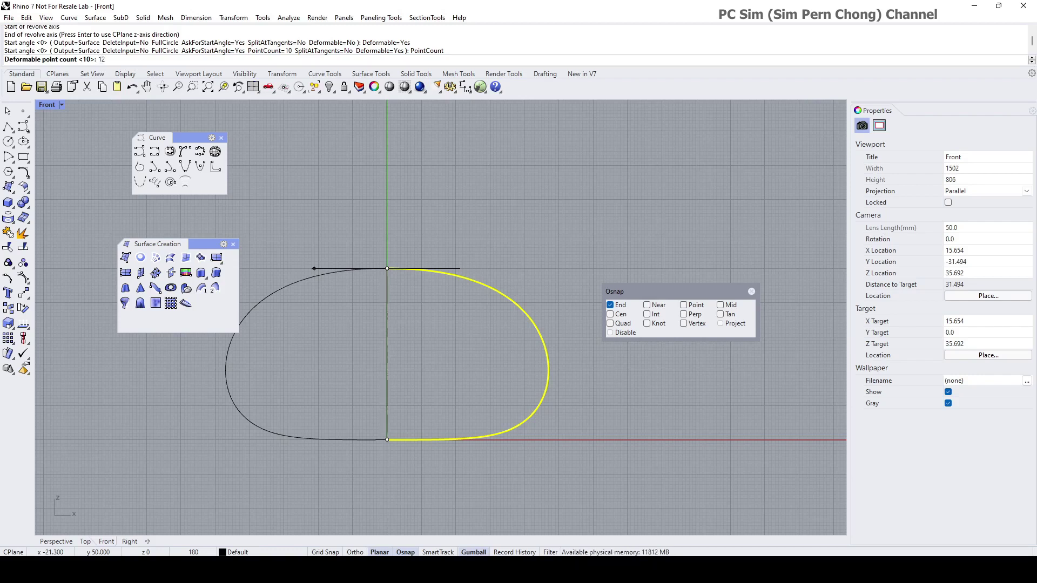
pyautogui.write('2')
pyautogui.press('Return')
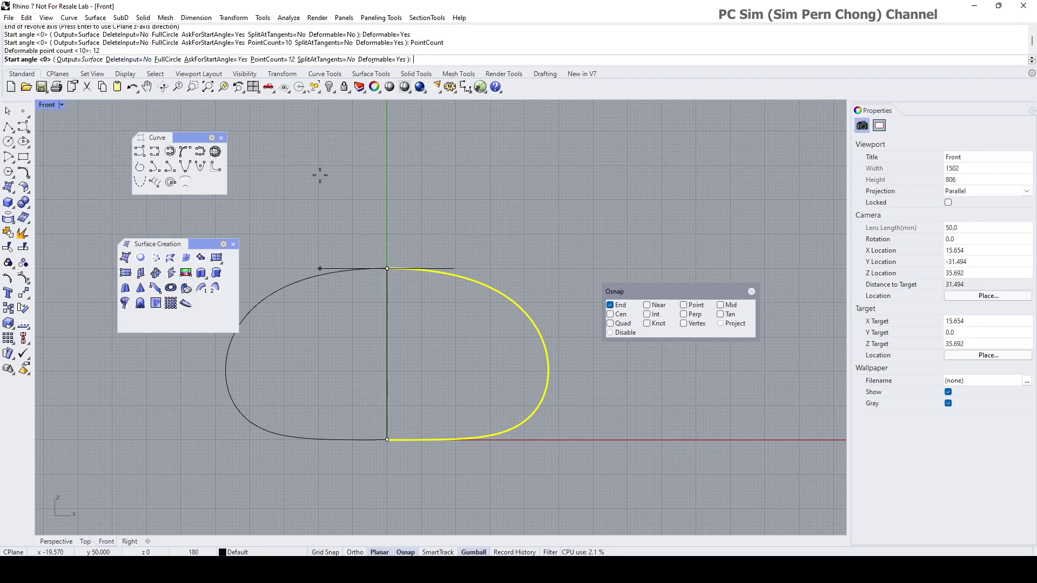
pyautogui.press('Return')
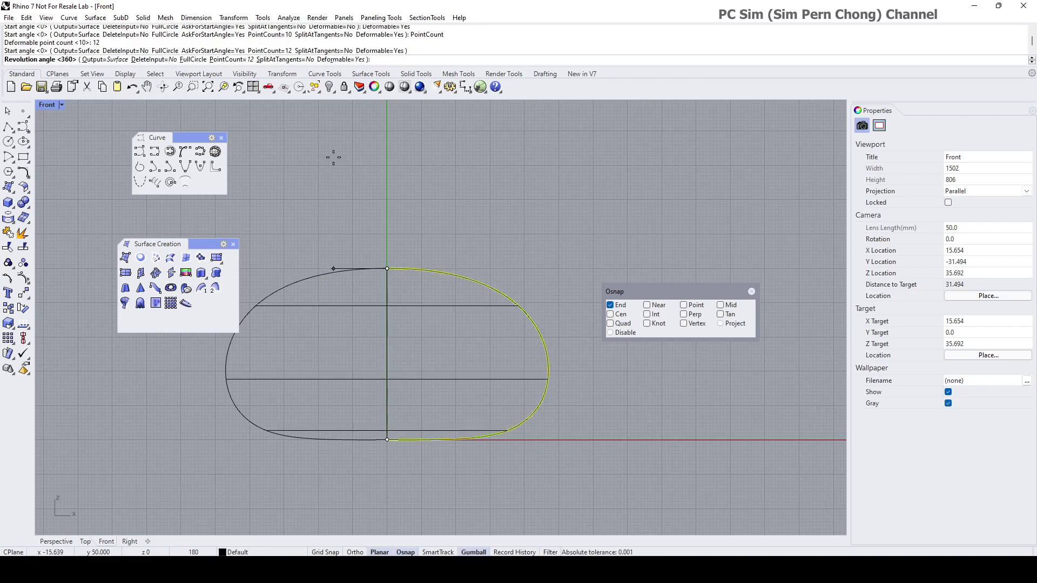
pyautogui.write('360')
pyautogui.press('Return')
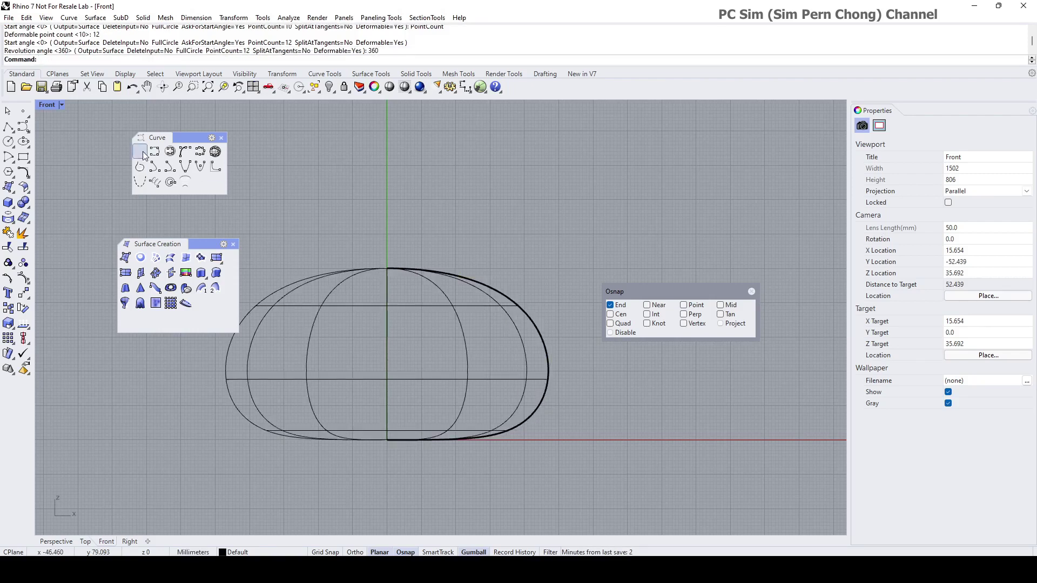
# Restore the four-viewport layout with the whole revolved body framed in the Top and Perspective views.
pyautogui.doubleClick(41, 105)
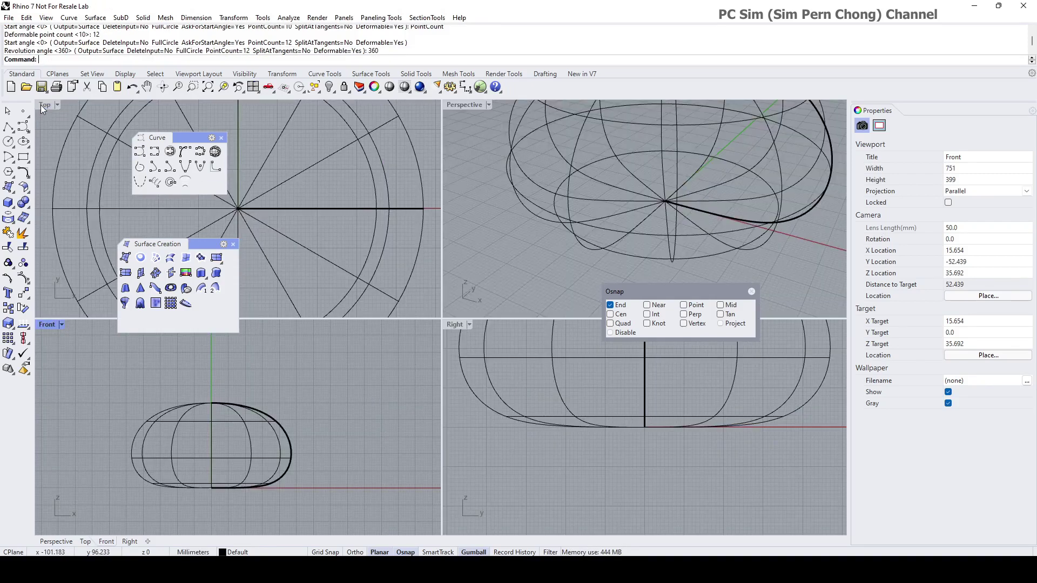
pyautogui.scroll(-3, 555, 238)
pyautogui.scroll(-3, 421, 201)
pyautogui.scroll(-2, 407, 198)
pyautogui.moveTo(407, 197); pyautogui.dragTo(360, 222, button='right')
pyautogui.moveTo(532, 181)
pyautogui.mouseDown(button='right')
pyautogui.moveTo(535, 222)
pyautogui.moveTo(533, 200)
pyautogui.mouseUp(button='right')
# Select the revolved surface and profile curve, set the Top view to Shaded, and turn on their control points.
pyautogui.moveTo(245, 149); pyautogui.dragTo(384, 287)
pyautogui.click(44, 105)
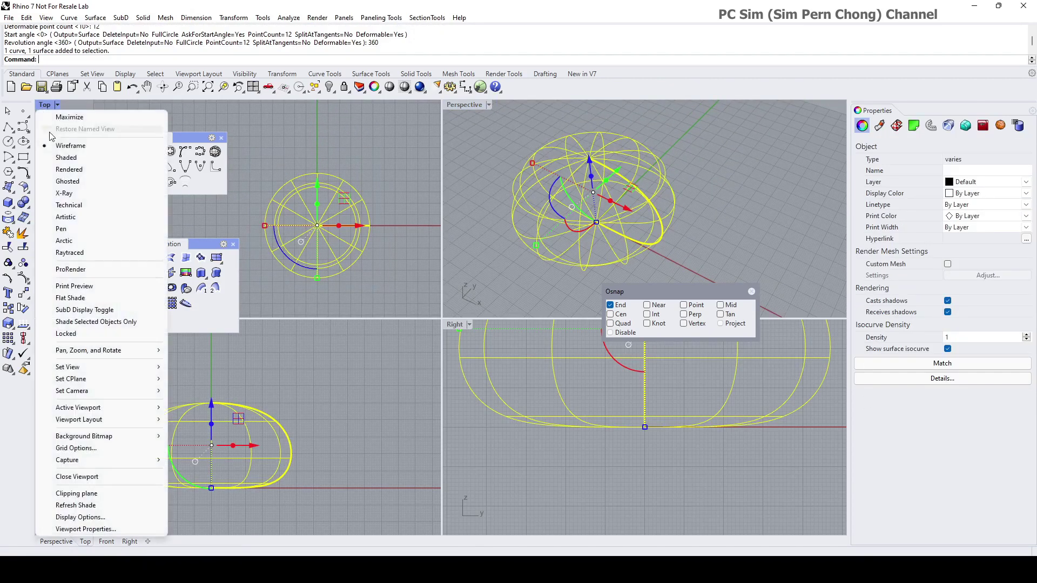
pyautogui.click(60, 155)
pyautogui.click(27, 285)
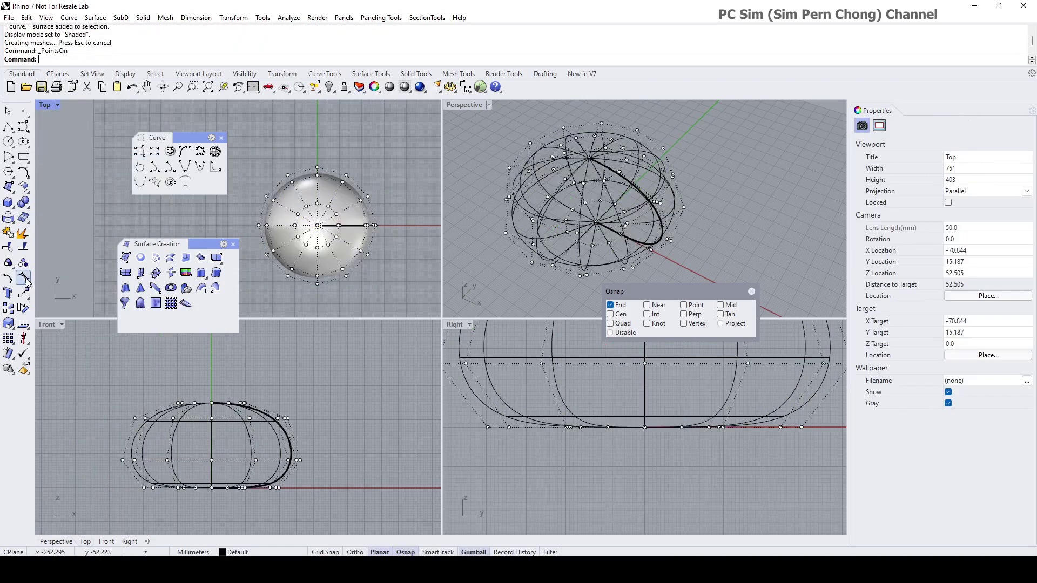
pyautogui.moveTo(208, 244); pyautogui.dragTo(134, 256)
pyautogui.moveTo(194, 138); pyautogui.dragTo(138, 137)
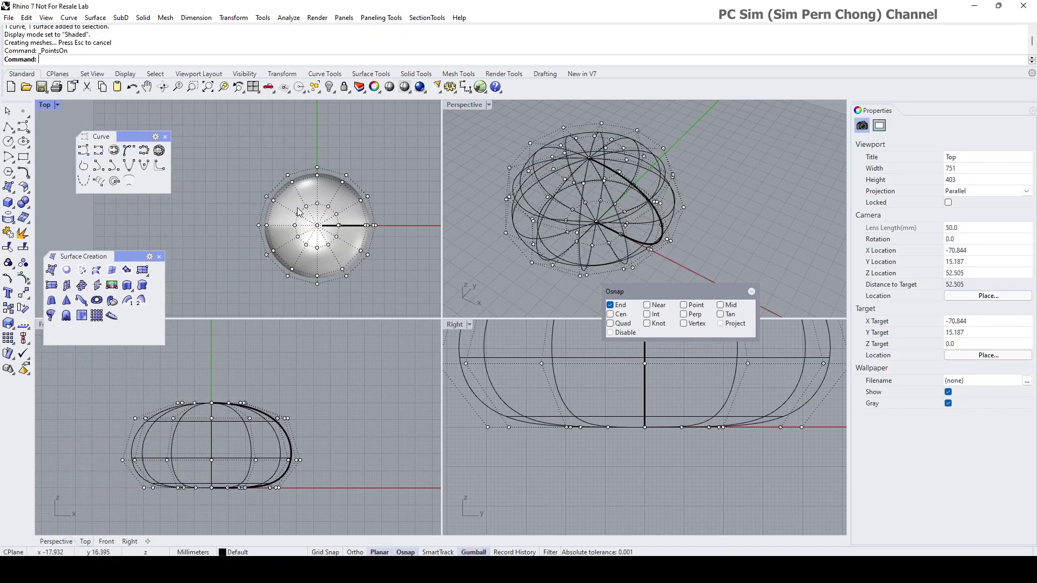
# Move the surface control points on the negative-X side outward and scale them slightly narrower along Y.
pyautogui.moveTo(300, 213); pyautogui.dragTo(267, 184, button='right')
pyautogui.scroll(4, 282, 211)
pyautogui.moveTo(221, 132); pyautogui.dragTo(325, 304)
pyautogui.moveTo(331, 221)
pyautogui.mouseDown()
pyautogui.moveTo(312, 226)
pyautogui.moveTo(317, 236)
pyautogui.mouseUp()
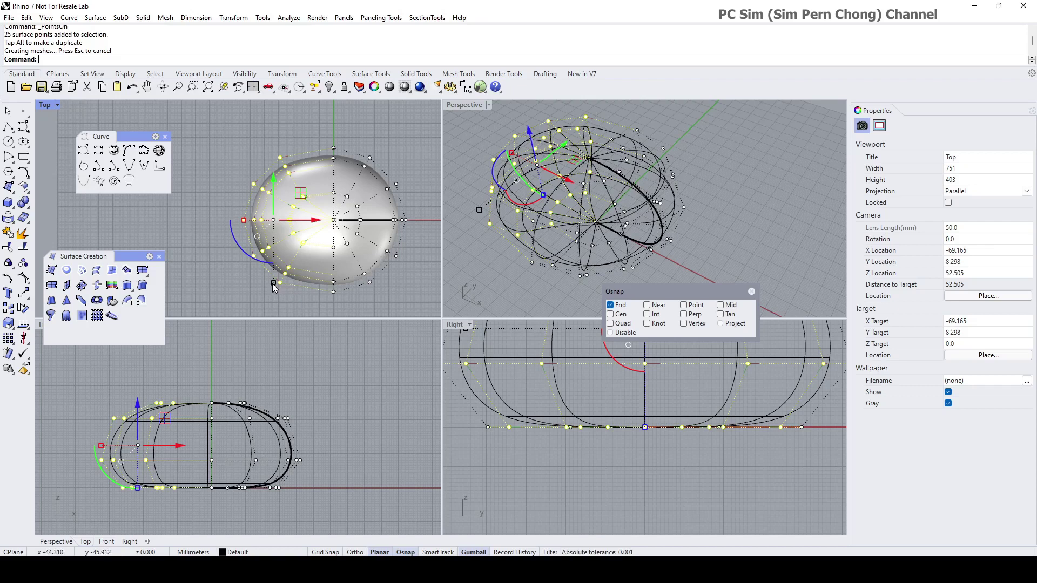
pyautogui.moveTo(273, 283); pyautogui.dragTo(274, 278)
pyautogui.scroll(-3, 240, 254)
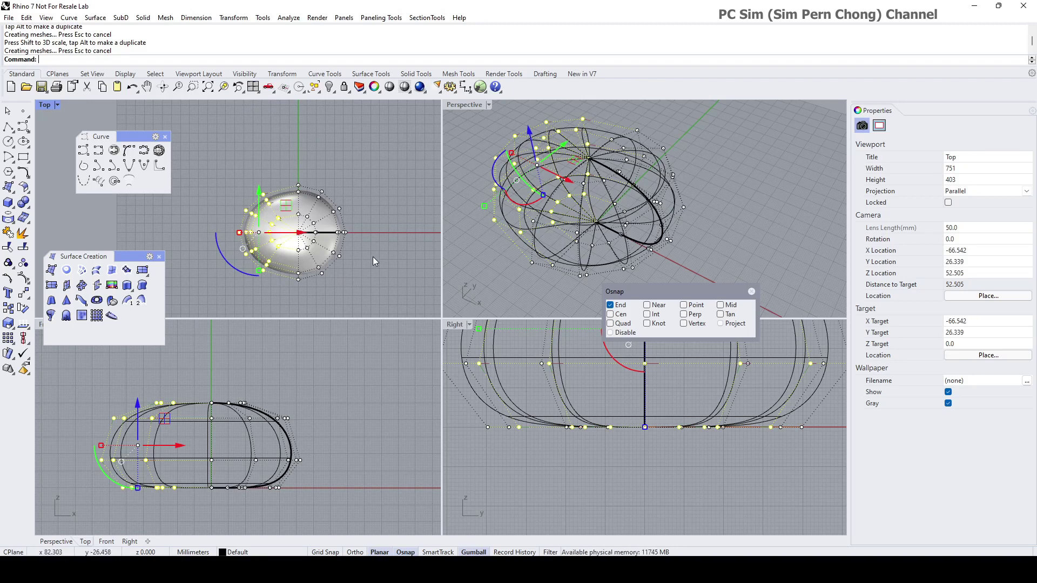
# Hide the control points and maximize the Perspective view in Shaded mode, framed on the whole body.
pyautogui.press('Escape')
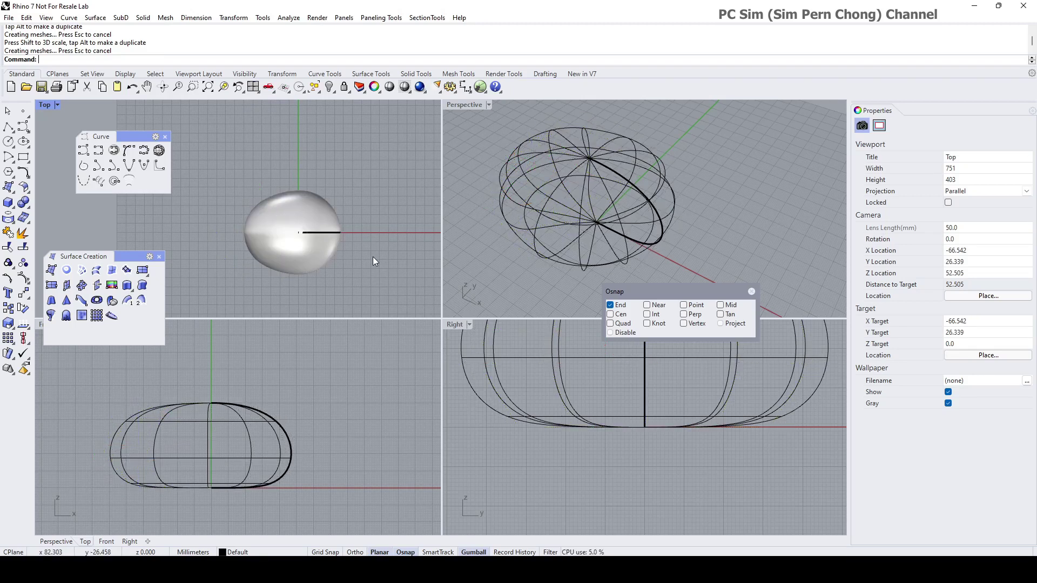
pyautogui.doubleClick(464, 107)
pyautogui.moveTo(363, 275)
pyautogui.mouseDown(button='right')
pyautogui.moveTo(390, 230)
pyautogui.moveTo(397, 299)
pyautogui.moveTo(376, 275)
pyautogui.mouseUp(button='right')
pyautogui.scroll(-4, 390, 230)
pyautogui.click(51, 110)
pyautogui.click(64, 161)
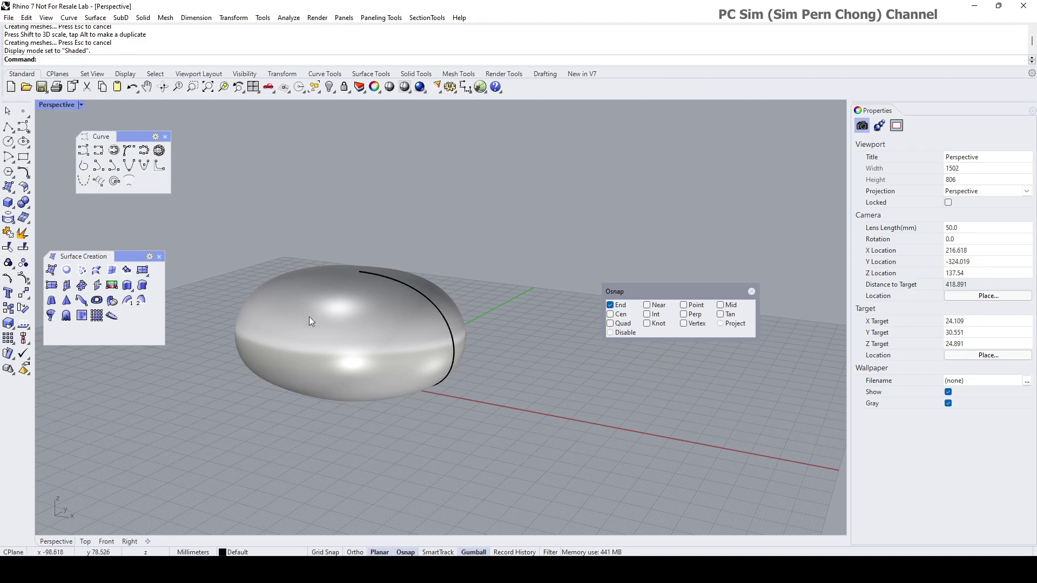
pyautogui.keyDown('shift'); pyautogui.moveTo(394, 325); pyautogui.dragTo(413, 356, button='right'); pyautogui.keyUp('shift')
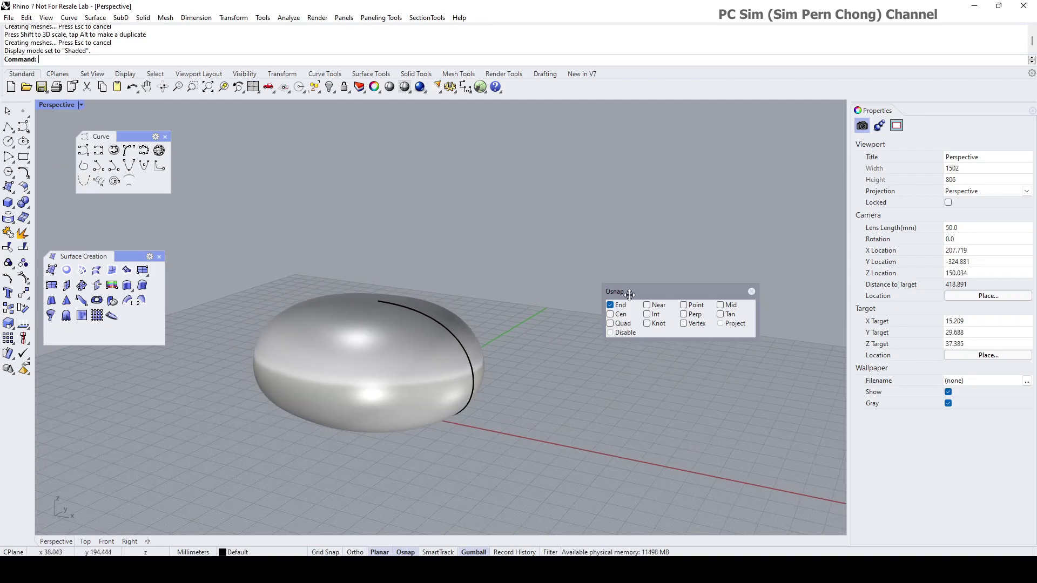
# Enable the Quad object snap and split the body along a U-direction isocurve at the profile curve's widest point, with Shrink set to Yes.
pyautogui.moveTo(629, 293); pyautogui.dragTo(624, 334)
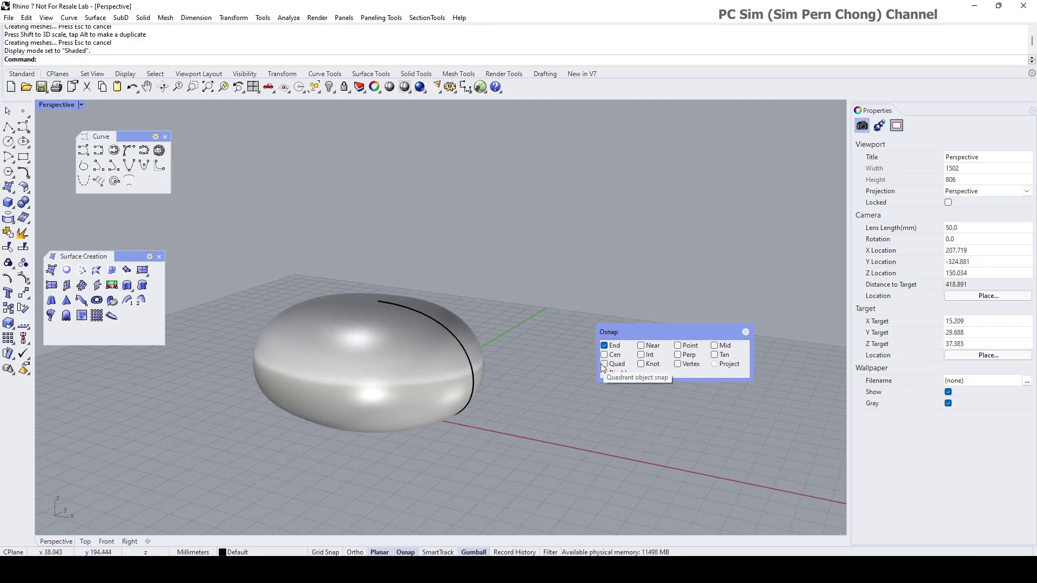
pyautogui.click(604, 364)
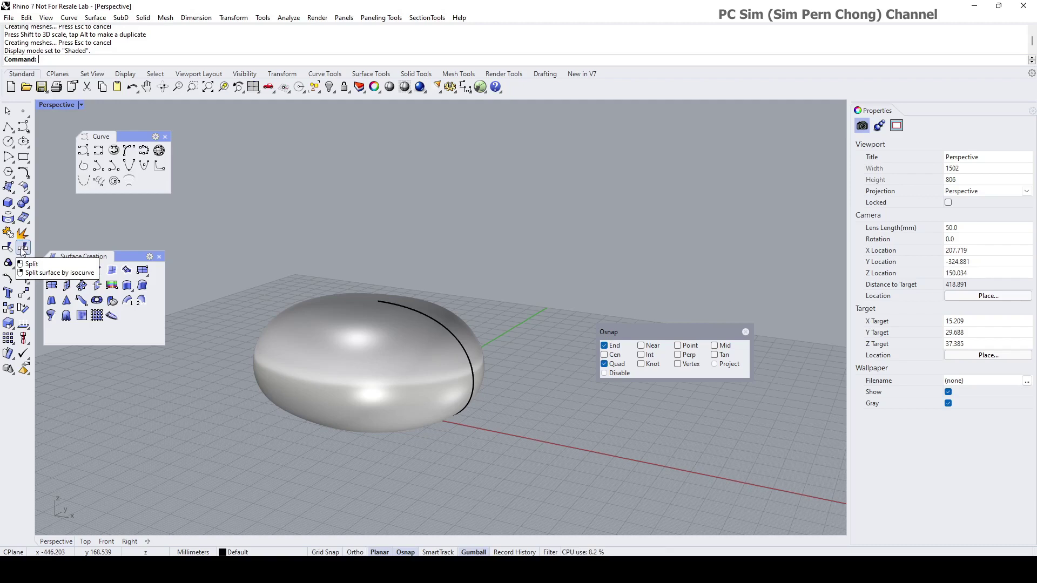
pyautogui.moveTo(124, 256); pyautogui.dragTo(146, 393)
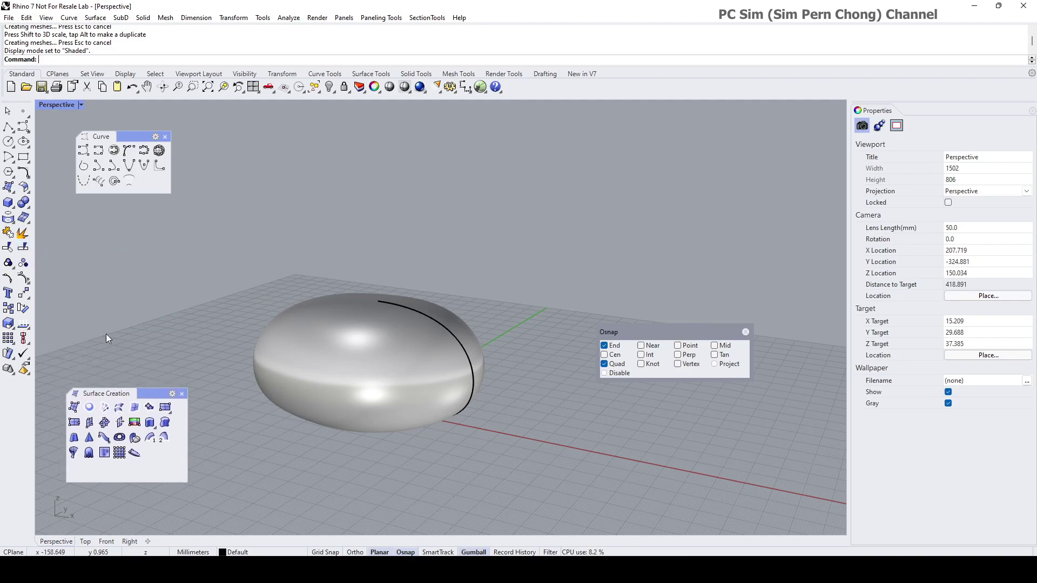
pyautogui.click(25, 248)
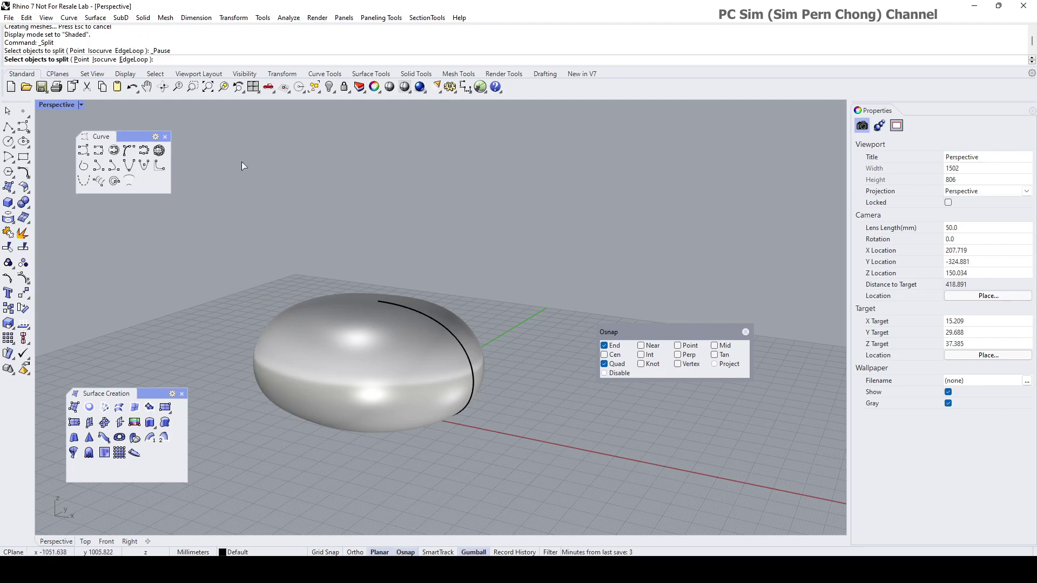
pyautogui.click(347, 345)
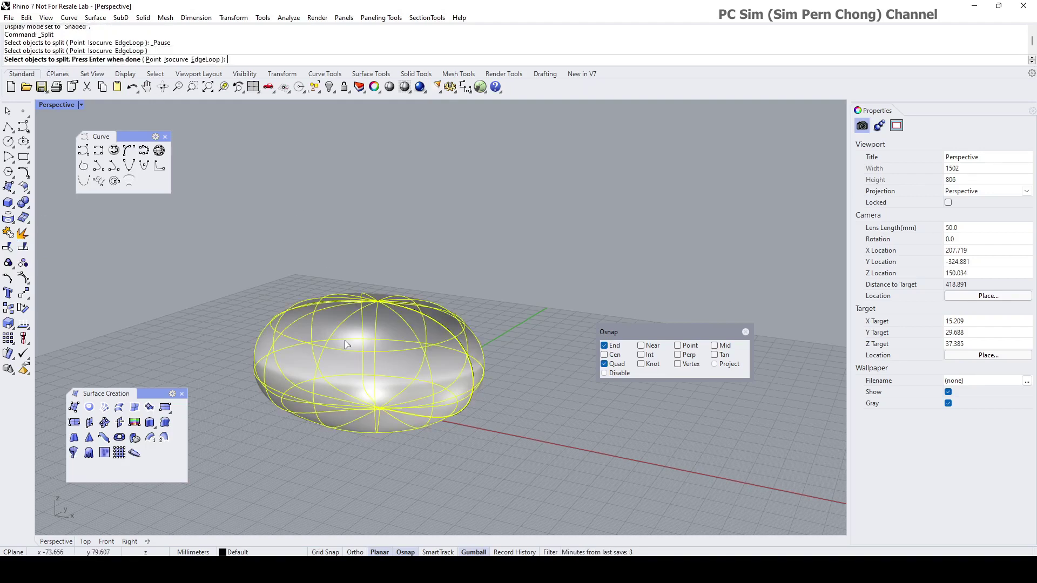
pyautogui.press('Return')
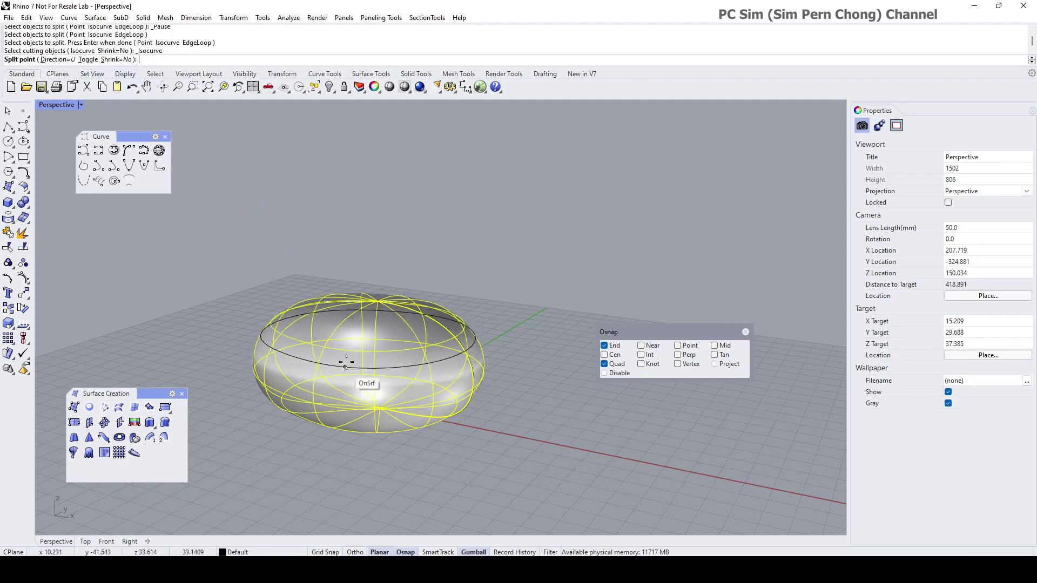
pyautogui.click(115, 60)
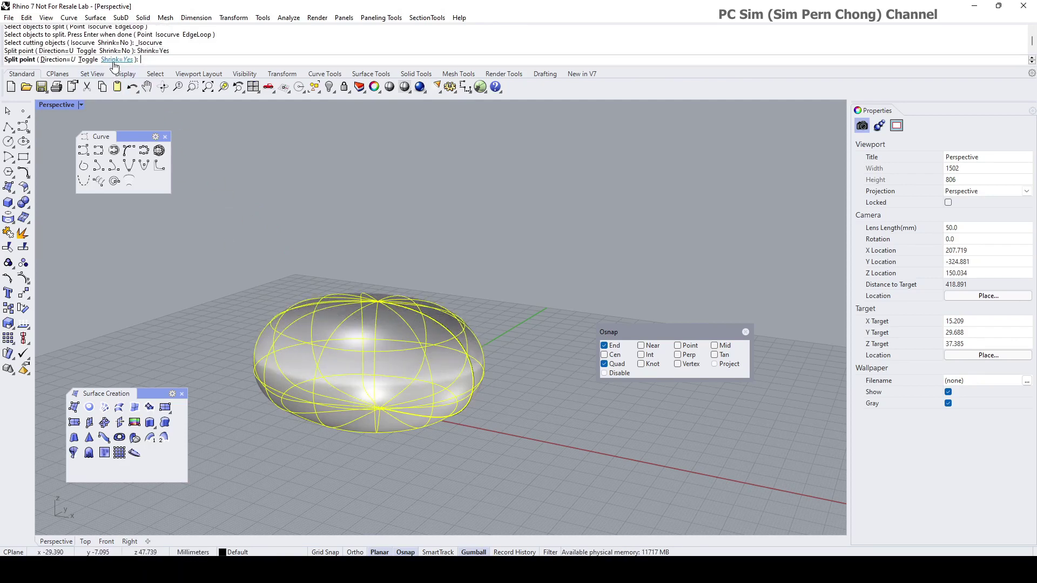
pyautogui.scroll(2, 325, 332)
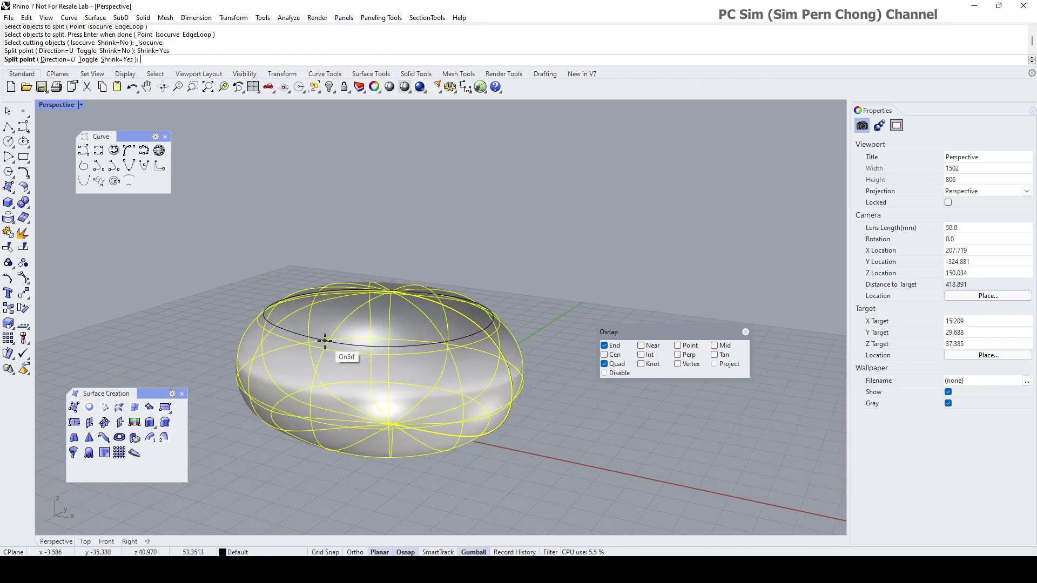
pyautogui.moveTo(324, 346); pyautogui.dragTo(338, 313, button='right')
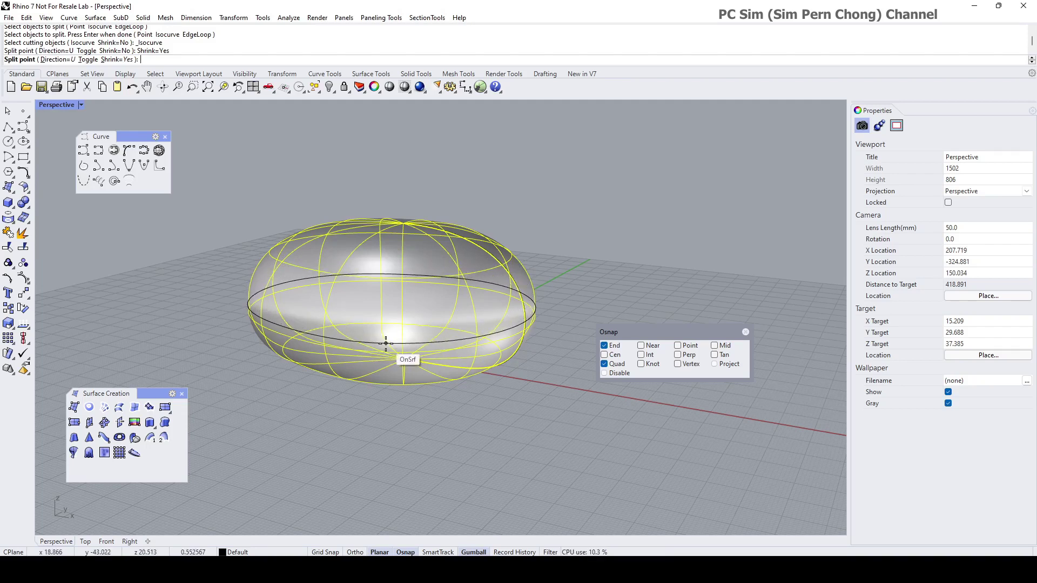
pyautogui.moveTo(528, 335); pyautogui.dragTo(475, 348, button='right')
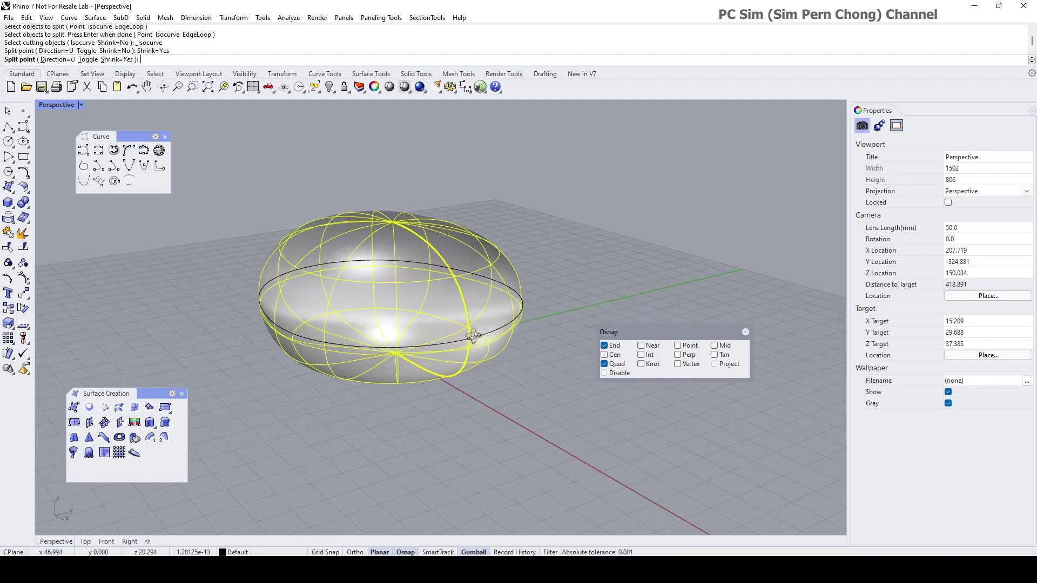
pyautogui.click(470, 338)
pyautogui.press('Return')
# Delete the upper half of the split body and turn on the control points of the remaining lower half.
pyautogui.click(423, 316)
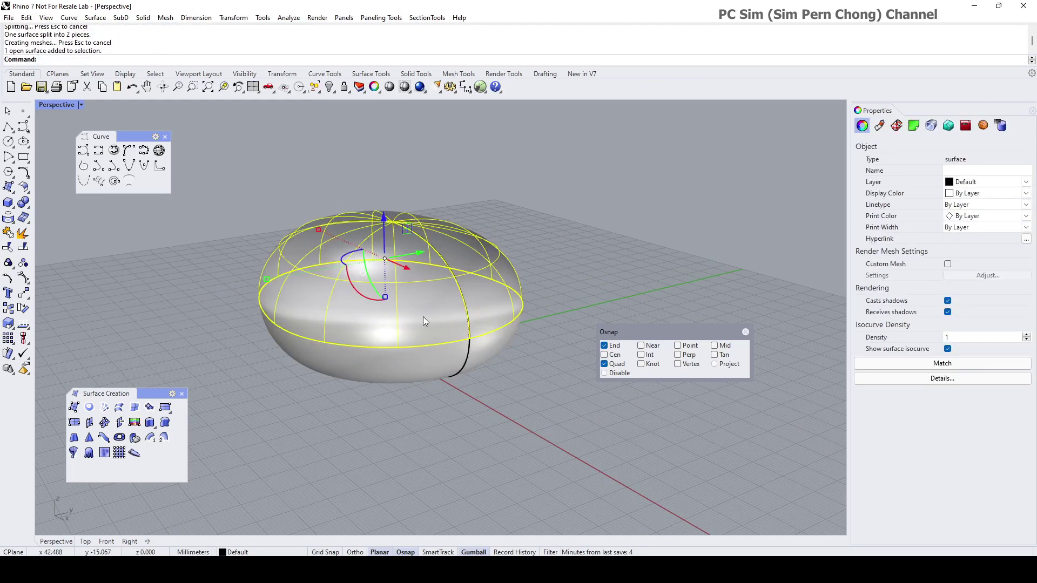
pyautogui.press('Delete')
pyautogui.click(410, 302)
pyautogui.click(23, 278)
# Examine the open lower half and its control point layout from several angles in the Perspective view.
pyautogui.moveTo(195, 292); pyautogui.dragTo(244, 312, button='right')
pyautogui.moveTo(299, 274); pyautogui.dragTo(214, 307, button='right')
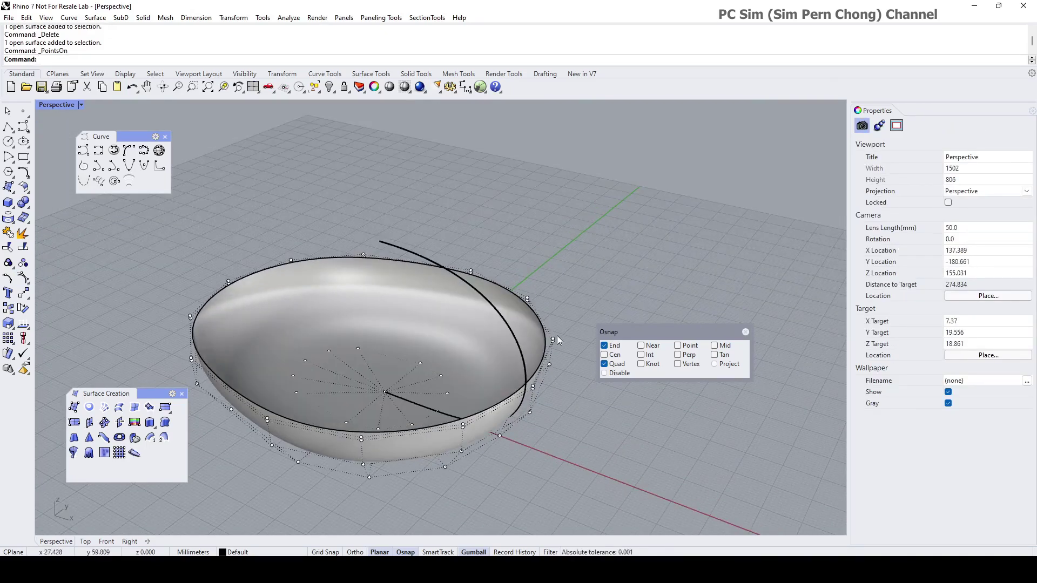
pyautogui.moveTo(296, 413); pyautogui.dragTo(197, 325, button='right')
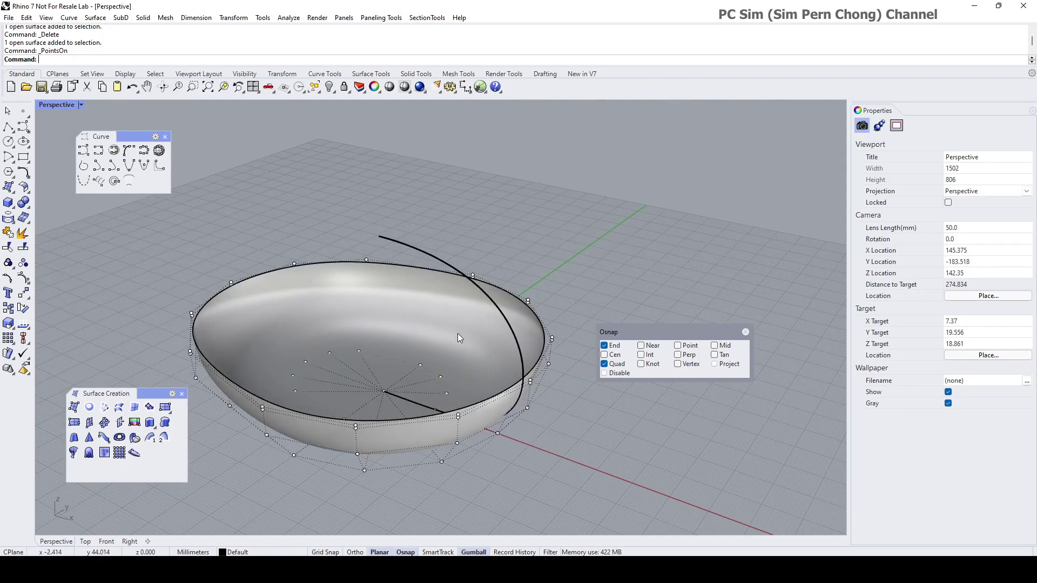
pyautogui.scroll(-2, 458, 333)
pyautogui.moveTo(456, 333); pyautogui.dragTo(351, 326, button='right')
pyautogui.scroll(-4, 372, 319)
pyautogui.keyDown('shift'); pyautogui.moveTo(458, 322); pyautogui.dragTo(325, 358, button='right'); pyautogui.keyUp('shift')
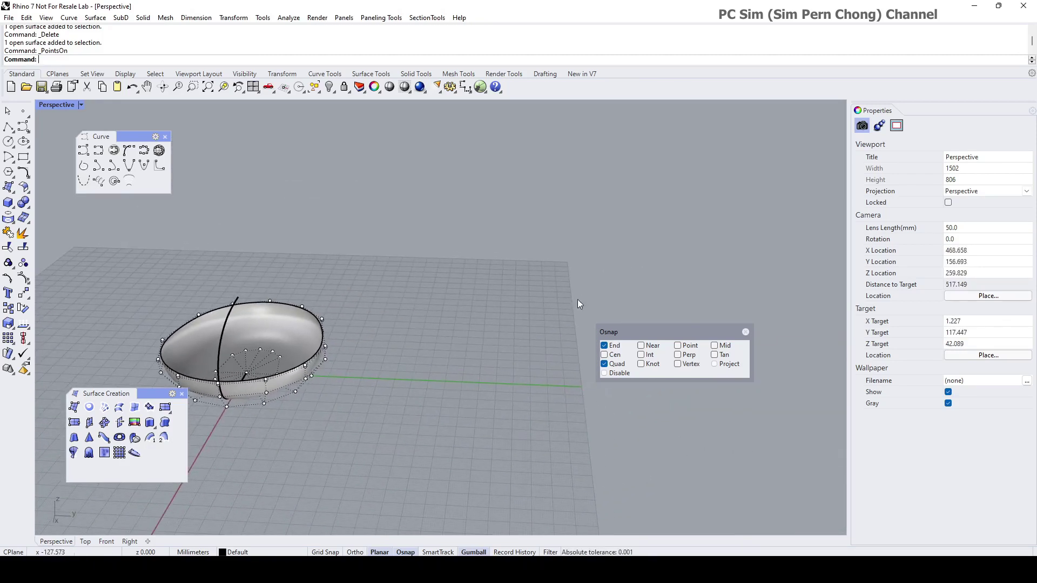
pyautogui.keyDown('shift'); pyautogui.moveTo(479, 340); pyautogui.dragTo(512, 337, button='right'); pyautogui.keyUp('shift')
pyautogui.moveTo(666, 333); pyautogui.dragTo(726, 352)
pyautogui.moveTo(516, 347); pyautogui.dragTo(473, 352, button='right')
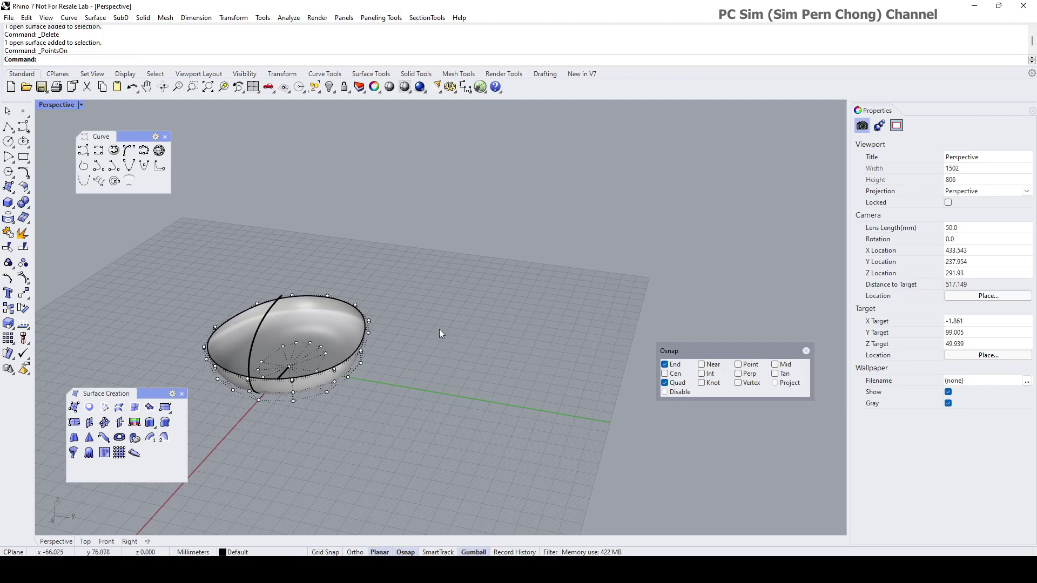
pyautogui.keyDown('shift'); pyautogui.moveTo(508, 408); pyautogui.dragTo(495, 361, button='right'); pyautogui.keyUp('shift')
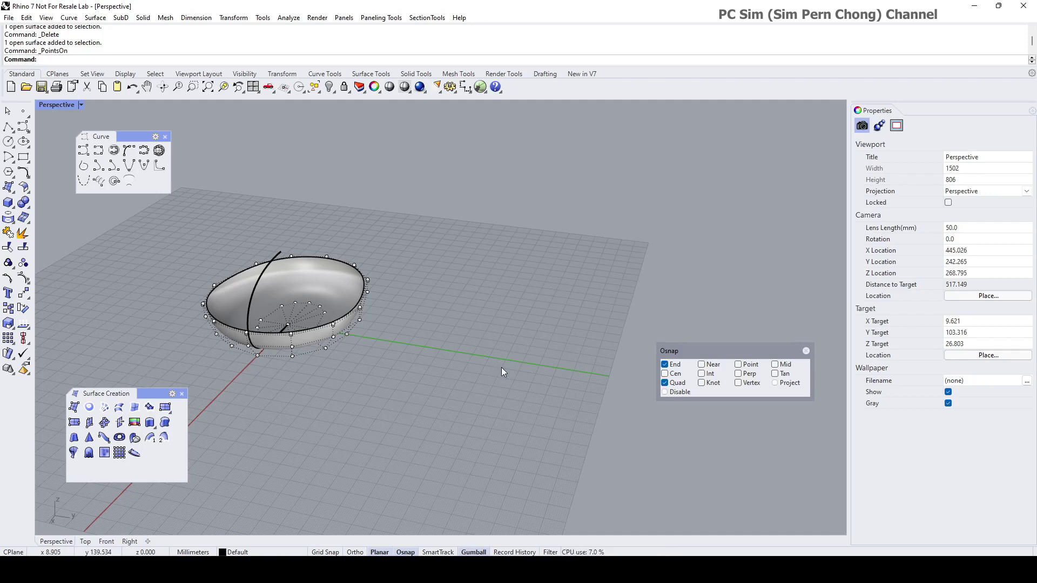
# Start a degree 3 control point curve and maximize the Right view, framed on the empty area above and beside the bowl.
pyautogui.click(84, 154)
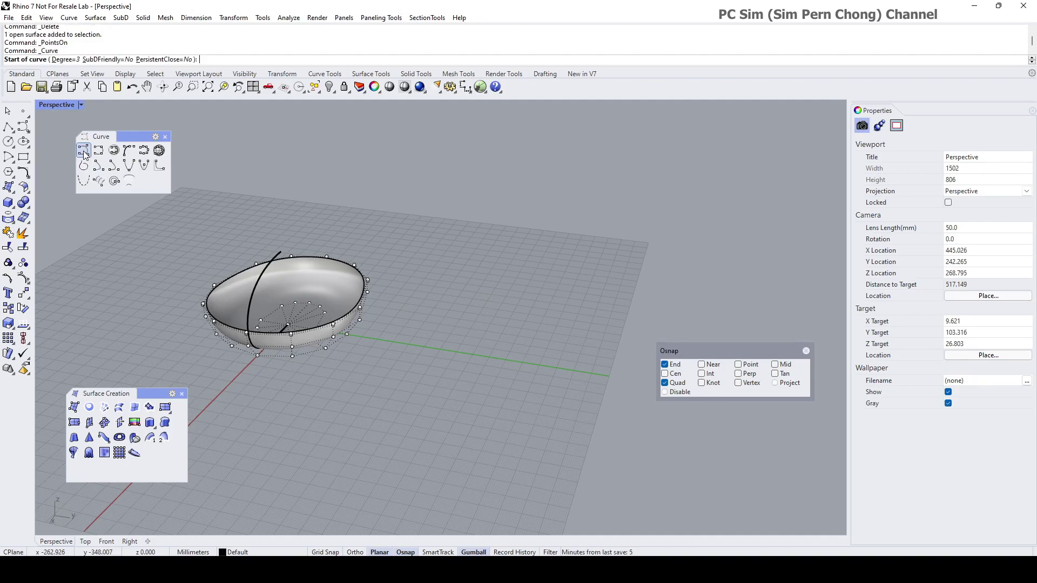
pyautogui.doubleClick(53, 105)
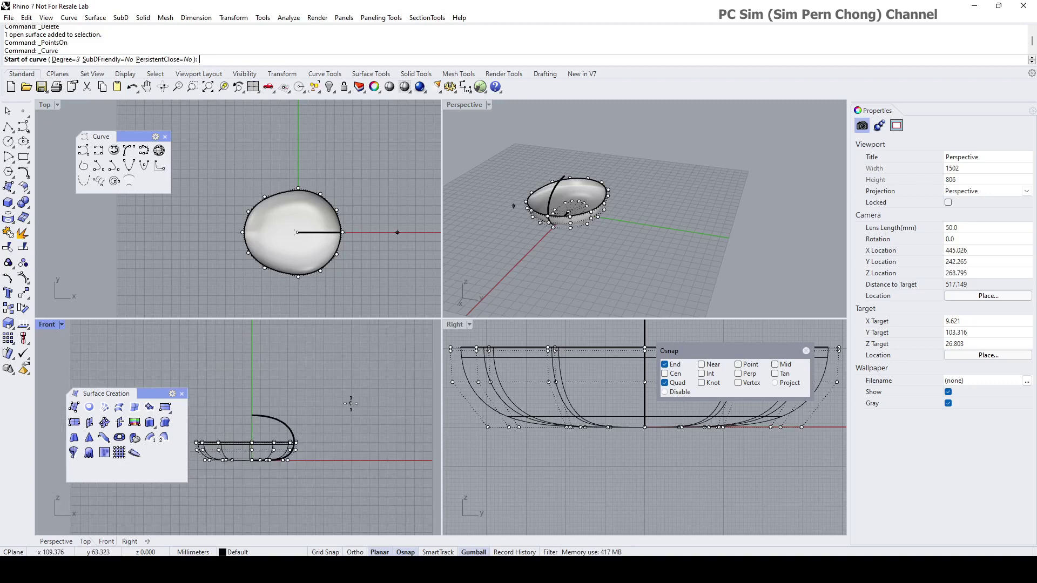
pyautogui.scroll(-3, 599, 434)
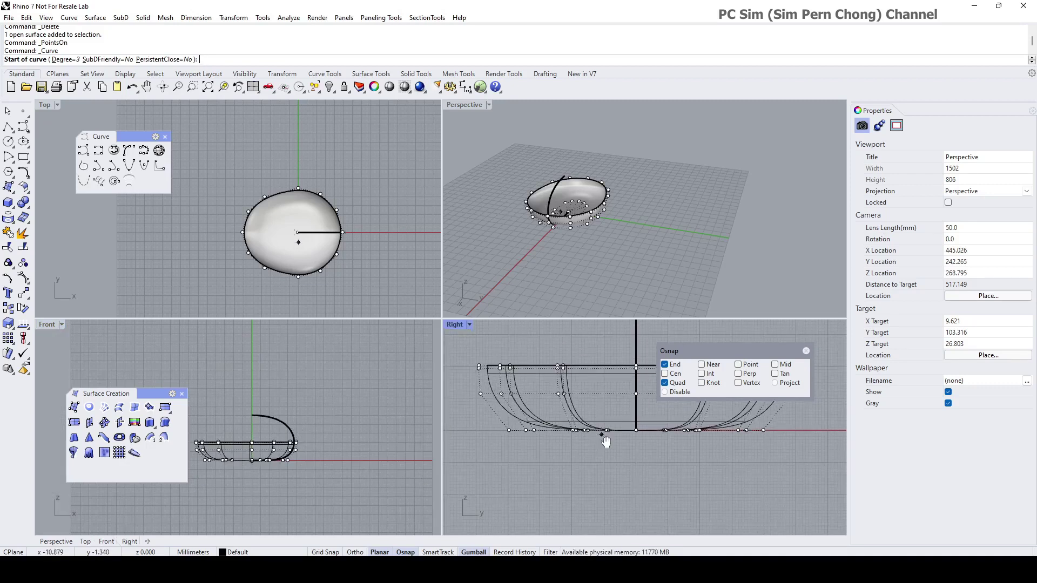
pyautogui.moveTo(600, 446)
pyautogui.mouseDown(button='right')
pyautogui.moveTo(564, 485)
pyautogui.moveTo(607, 441)
pyautogui.mouseUp(button='right')
pyautogui.scroll(-3, 599, 442)
pyautogui.scroll(-3, 607, 443)
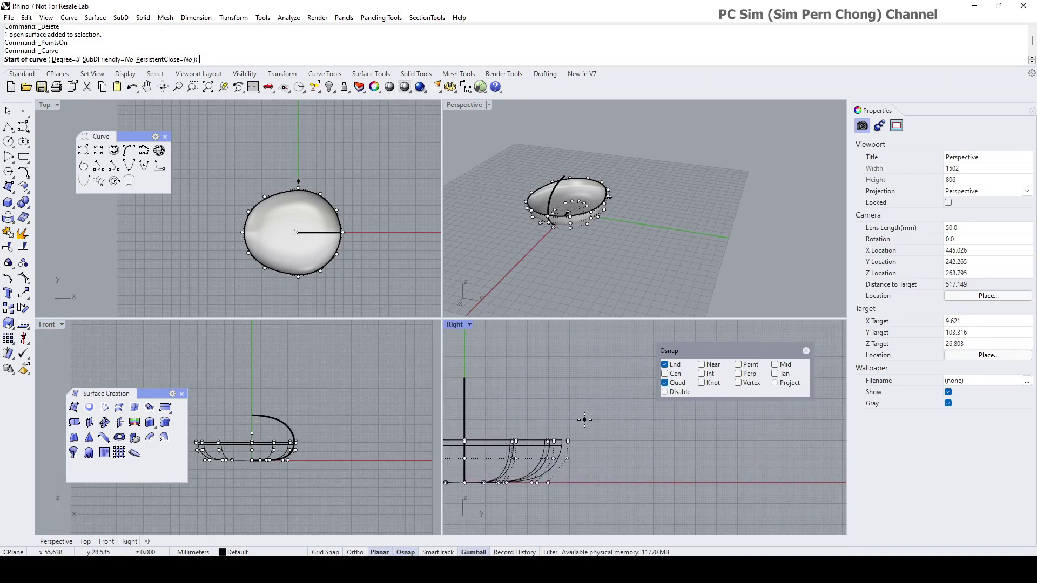
pyautogui.scroll(-3, 583, 421)
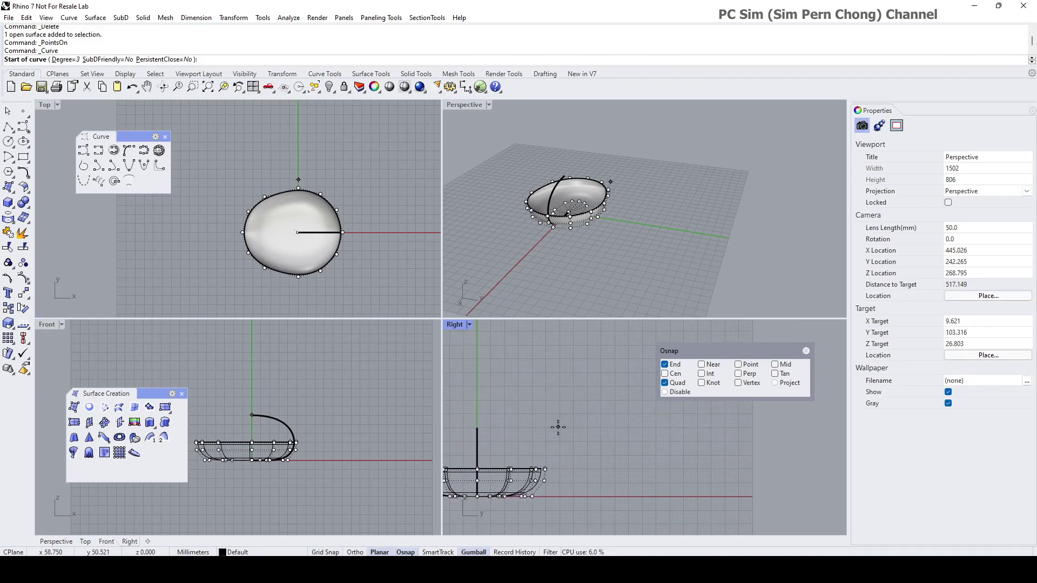
pyautogui.doubleClick(455, 325)
pyautogui.moveTo(449, 344); pyautogui.dragTo(324, 317, button='right')
pyautogui.scroll(2, 265, 271)
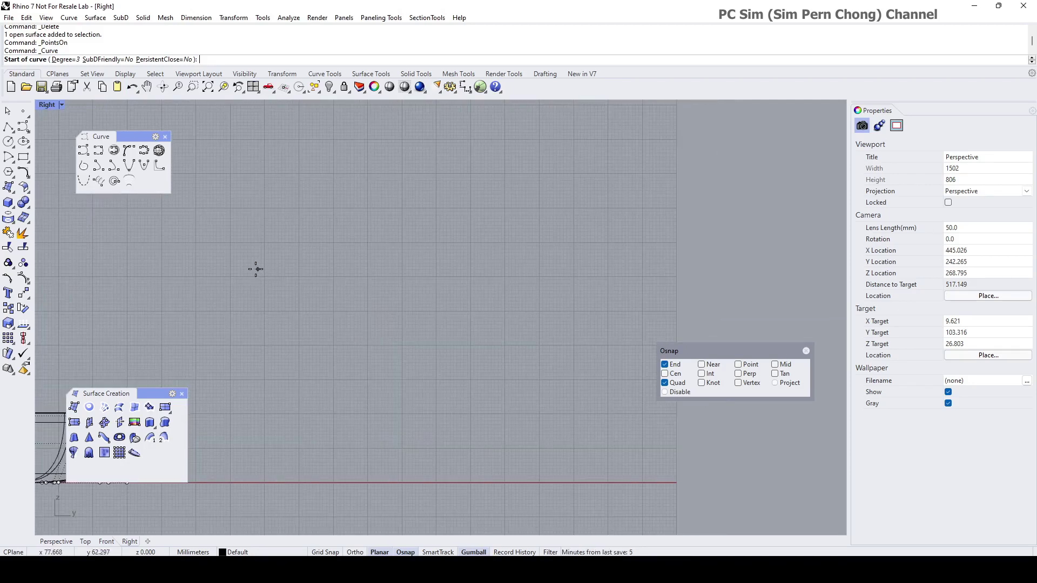
# Draw a five-point curve about 108 mm long and 15 mm high, starting horizontally and bending down to a vertical end, using Ortho for both end segments.
pyautogui.click(227, 262)
pyautogui.press('F8')
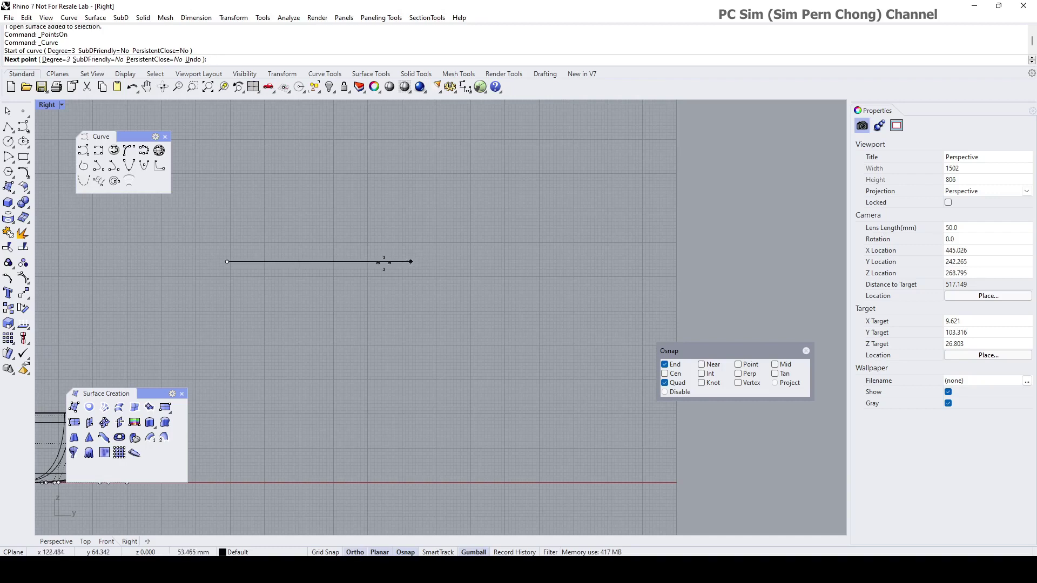
pyautogui.click(417, 262)
pyautogui.press('F8')
pyautogui.click(527, 262)
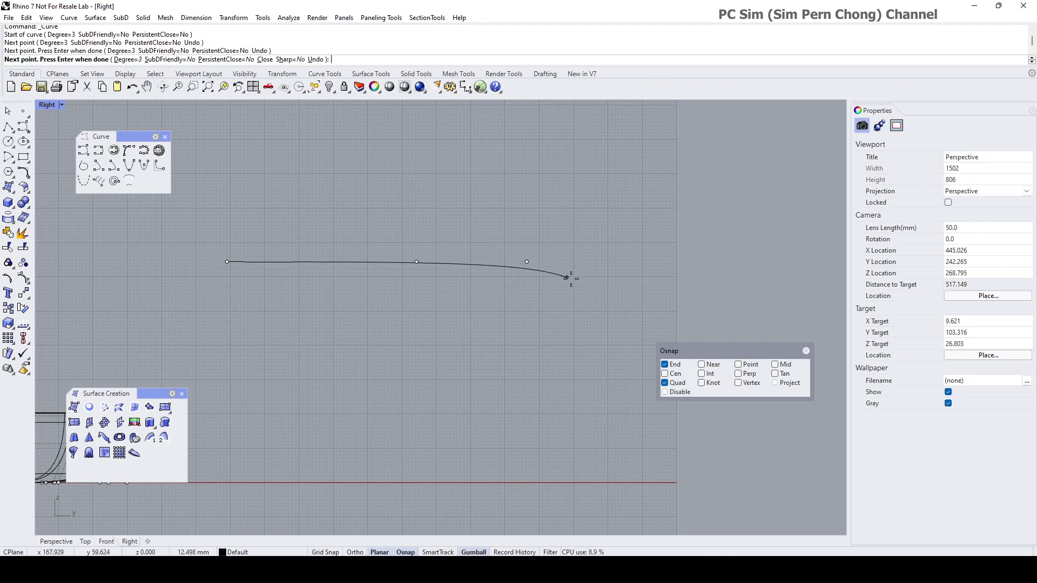
pyautogui.click(598, 292)
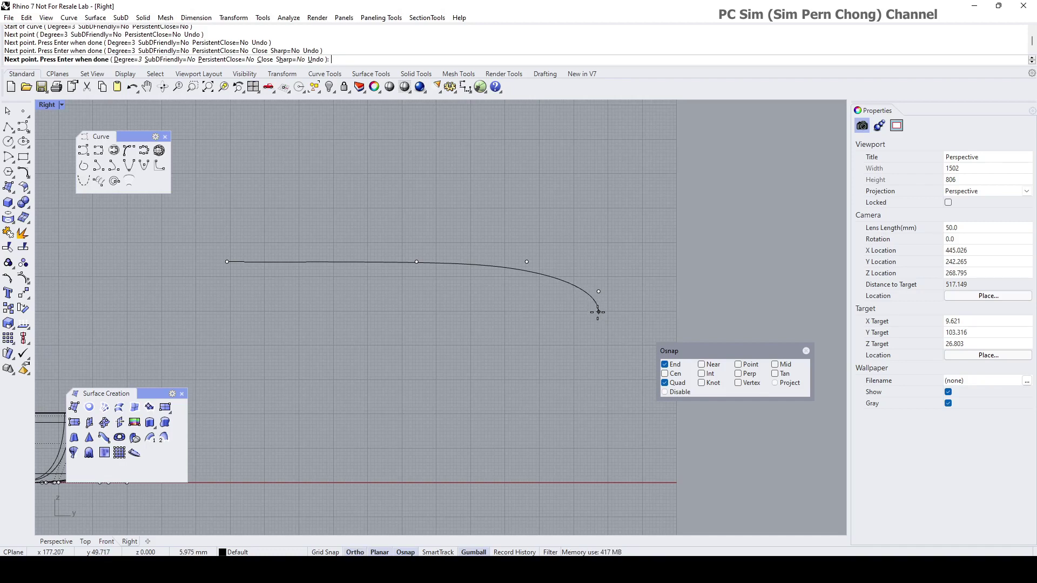
pyautogui.click(598, 311)
pyautogui.press('Return')
# Hide the bowl's control points and frame the bowl and the new curve together in the Right view.
pyautogui.scroll(-4, 465, 313)
pyautogui.moveTo(463, 319)
pyautogui.mouseDown(button='right')
pyautogui.moveTo(441, 303)
pyautogui.moveTo(481, 316)
pyautogui.mouseUp(button='right')
pyautogui.moveTo(672, 349); pyautogui.dragTo(707, 362)
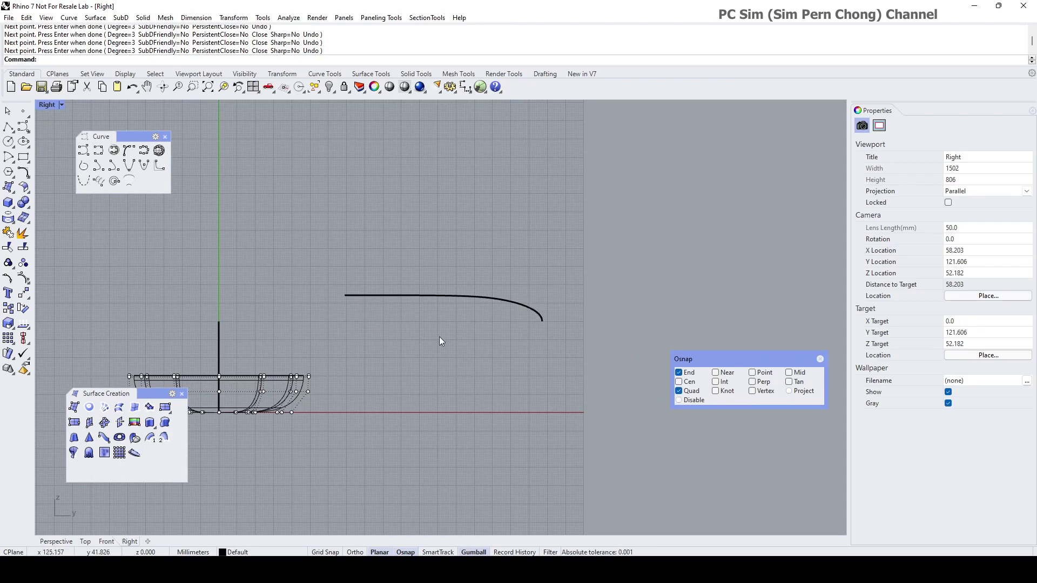
pyautogui.click(510, 304)
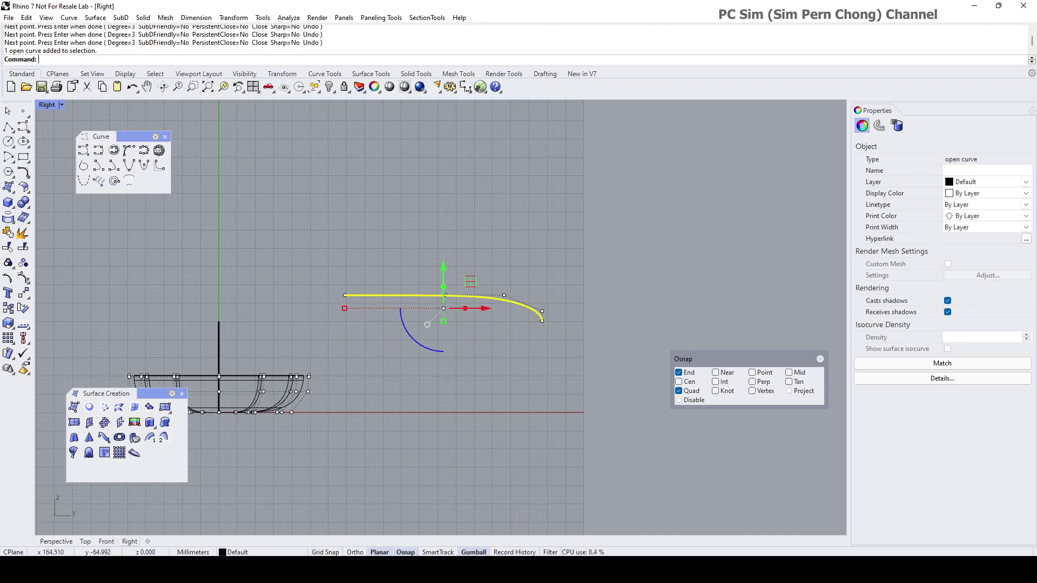
pyautogui.press('Escape')
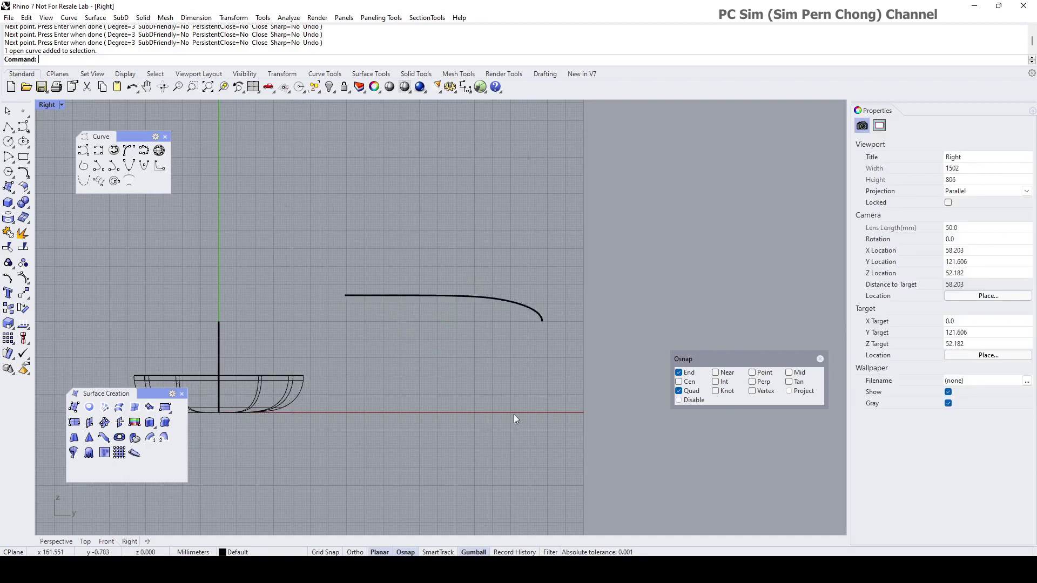
pyautogui.moveTo(513, 414); pyautogui.dragTo(542, 412, button='right')
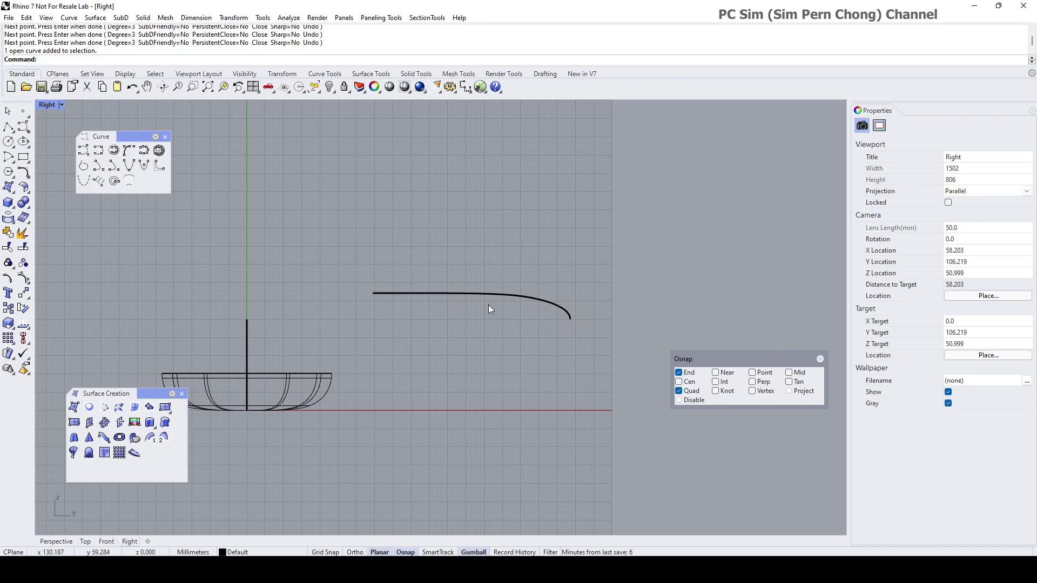
# Turn on Record History and start revolving the new curve about a horizontal axis through its lower end, using Ortho for the axis.
pyautogui.click(509, 553)
pyautogui.moveTo(145, 396); pyautogui.dragTo(196, 248)
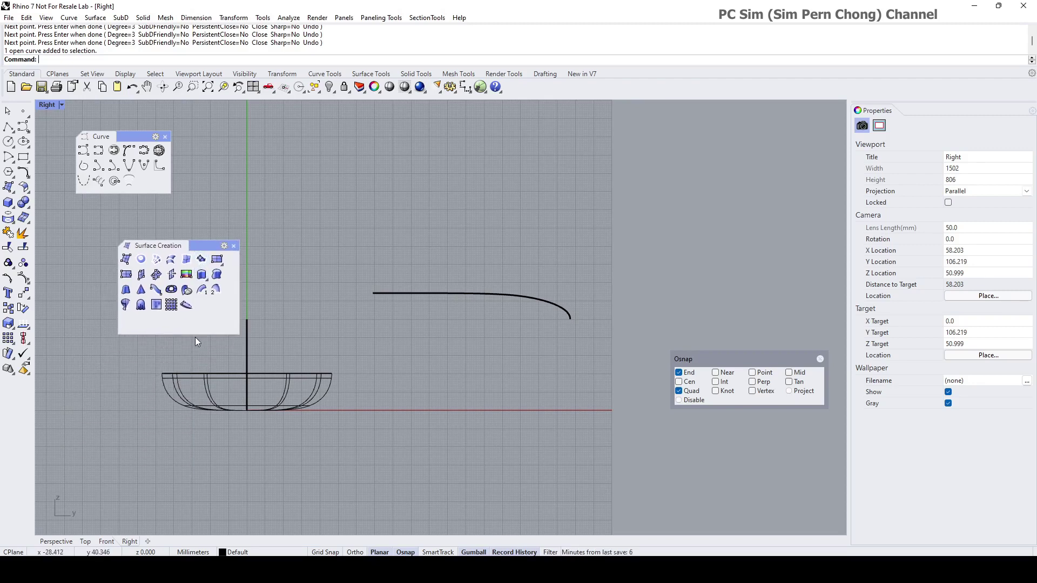
pyautogui.click(126, 305)
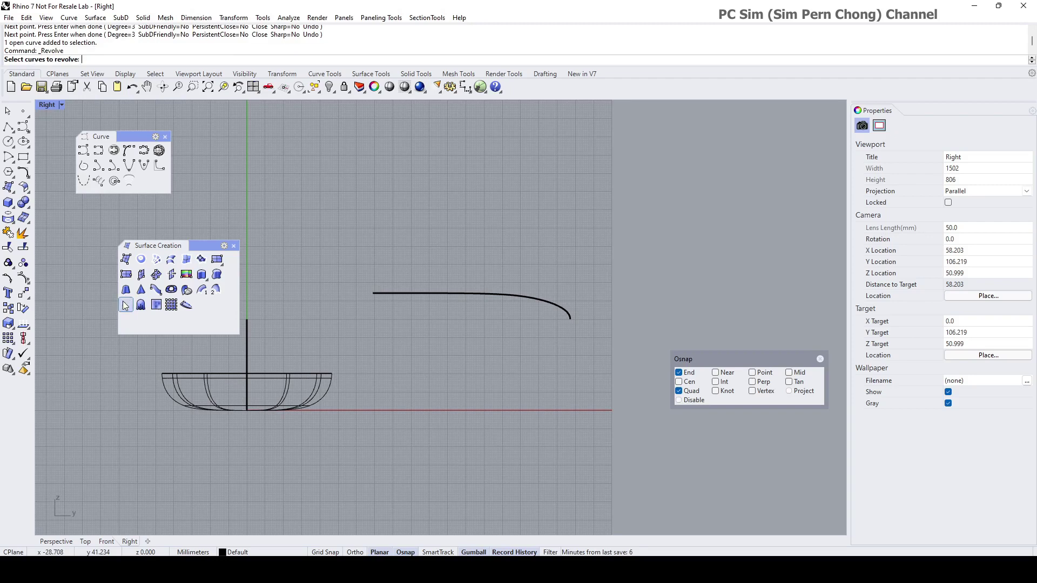
pyautogui.click(428, 296)
pyautogui.press('Return')
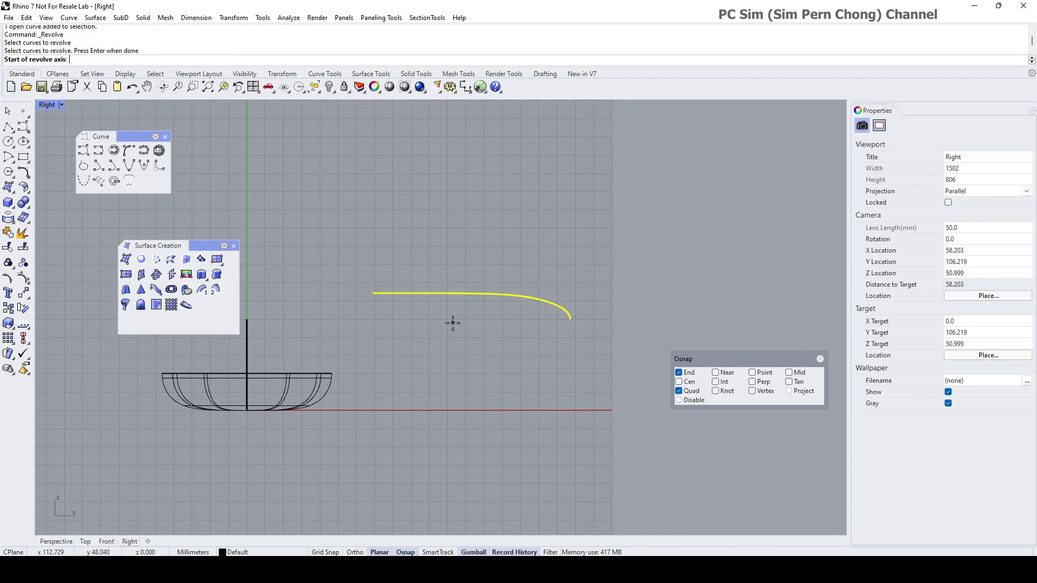
pyautogui.click(570, 319)
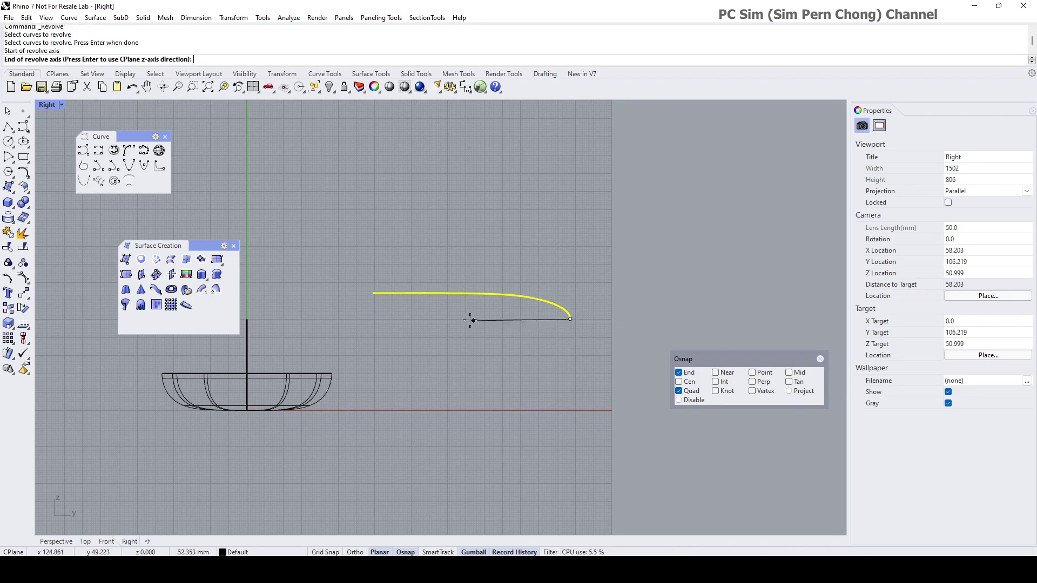
pyautogui.press('shift')
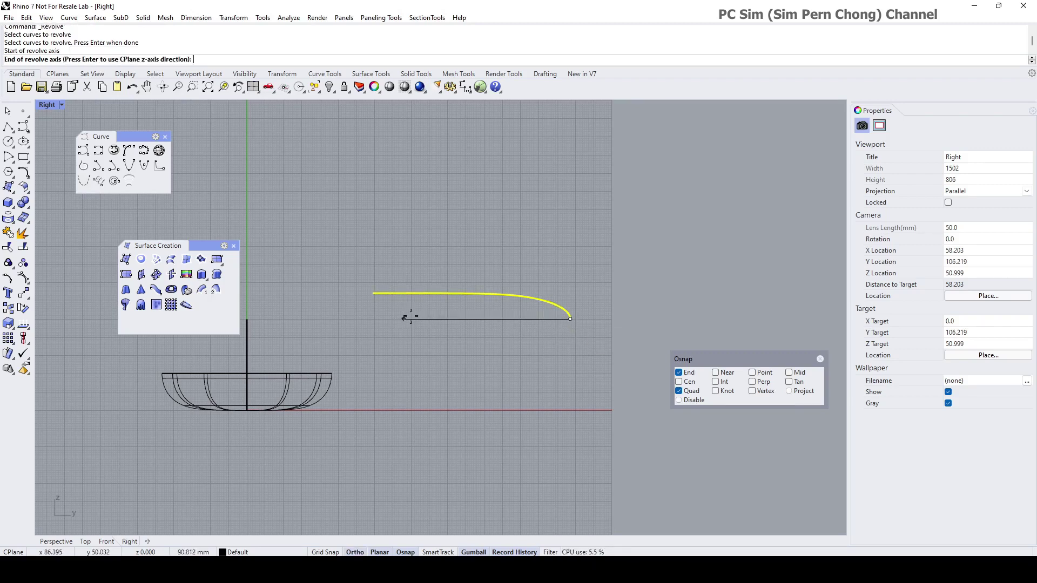
pyautogui.click(380, 319)
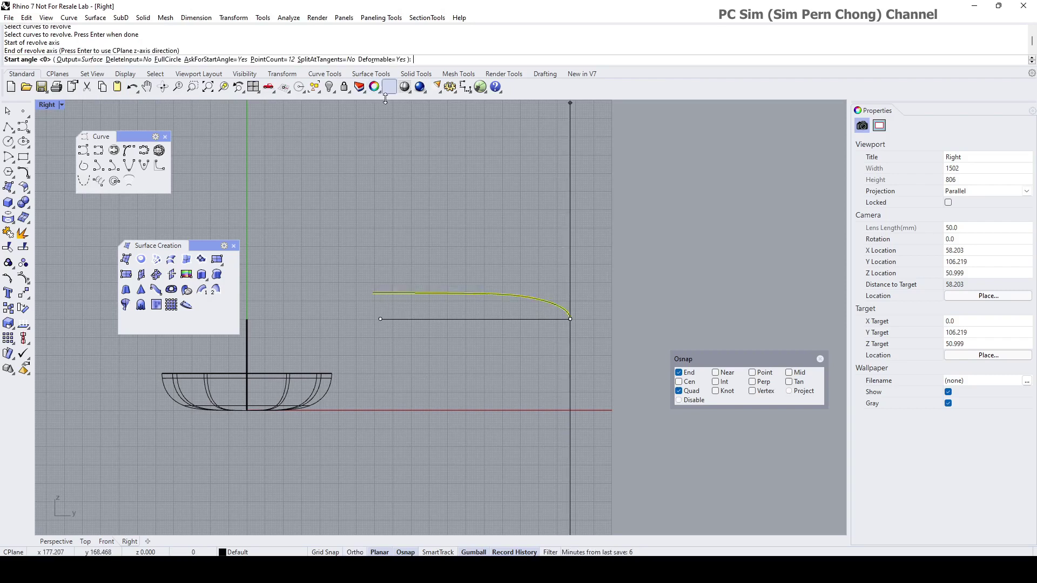
# Complete the deformable revolve with start angle 0, a point count of 10 and a revolution angle of 360 degrees.
pyautogui.click(402, 257)
pyautogui.press('Return')
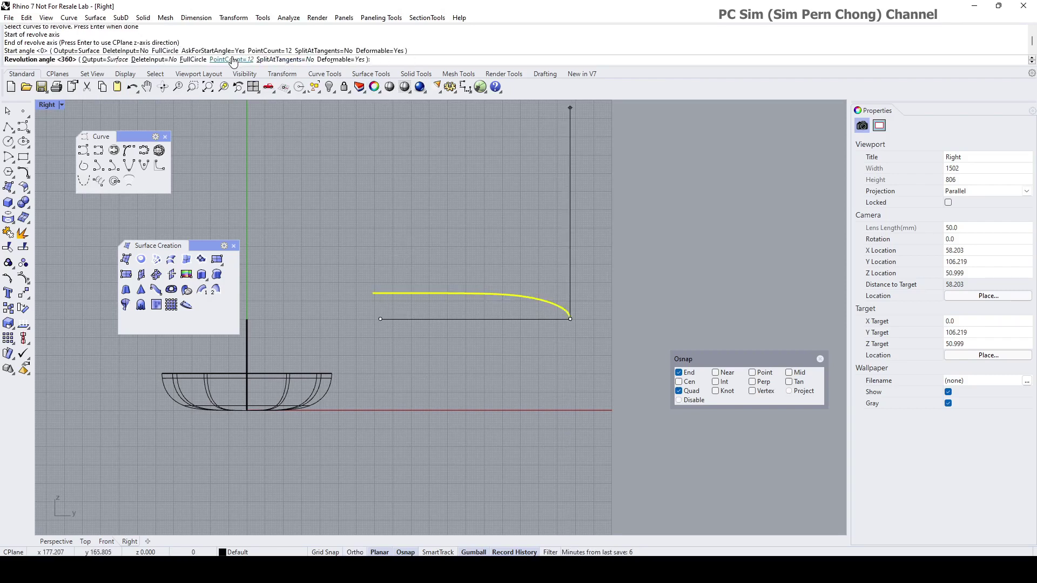
pyautogui.click(232, 60)
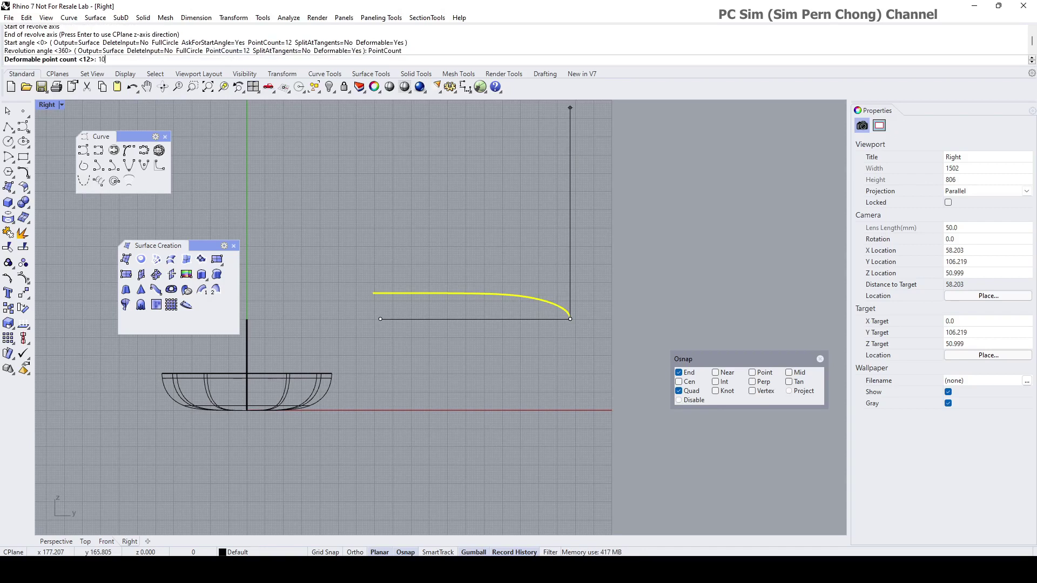
pyautogui.press('Return')
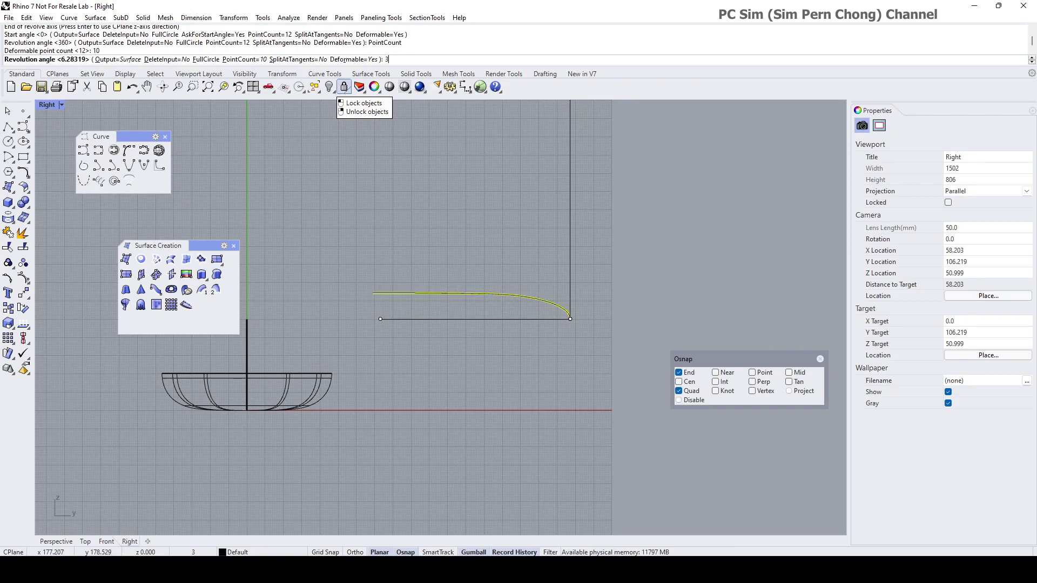
pyautogui.write('360')
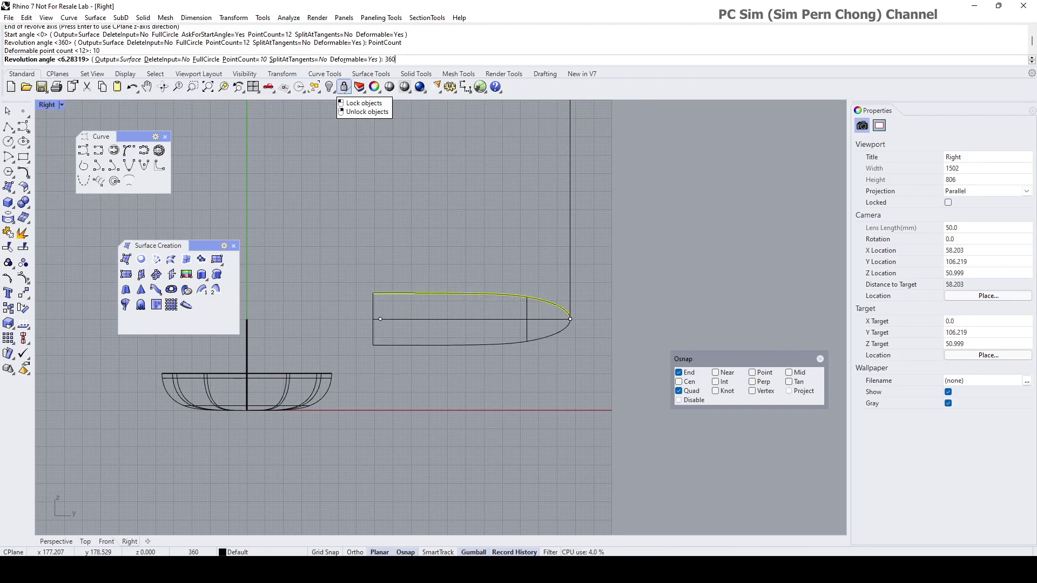
pyautogui.press('Return')
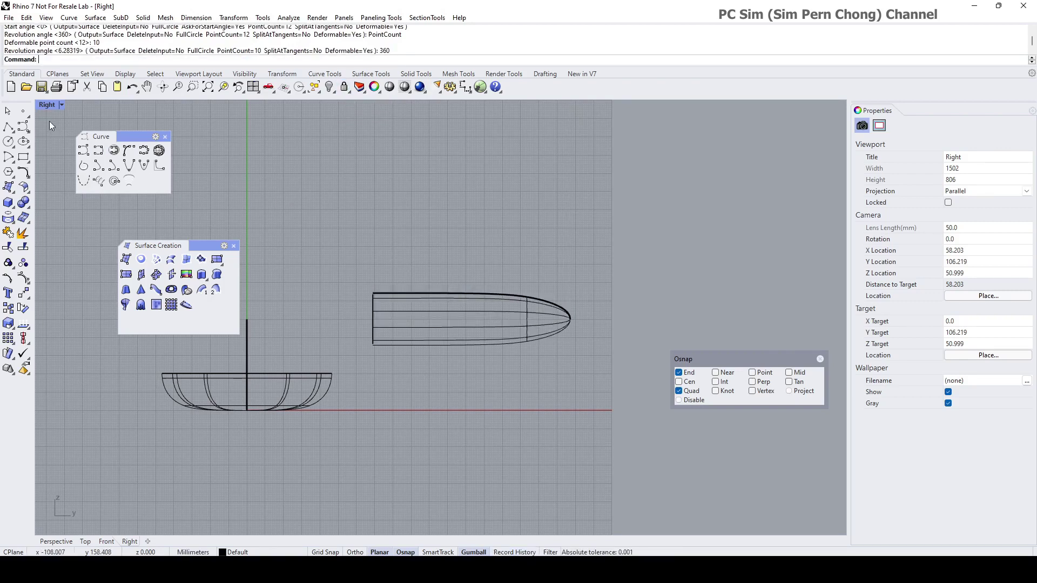
# Return to the four-view layout and maximize the Perspective view, framed on the bowl and the new stem.
pyautogui.doubleClick(47, 105)
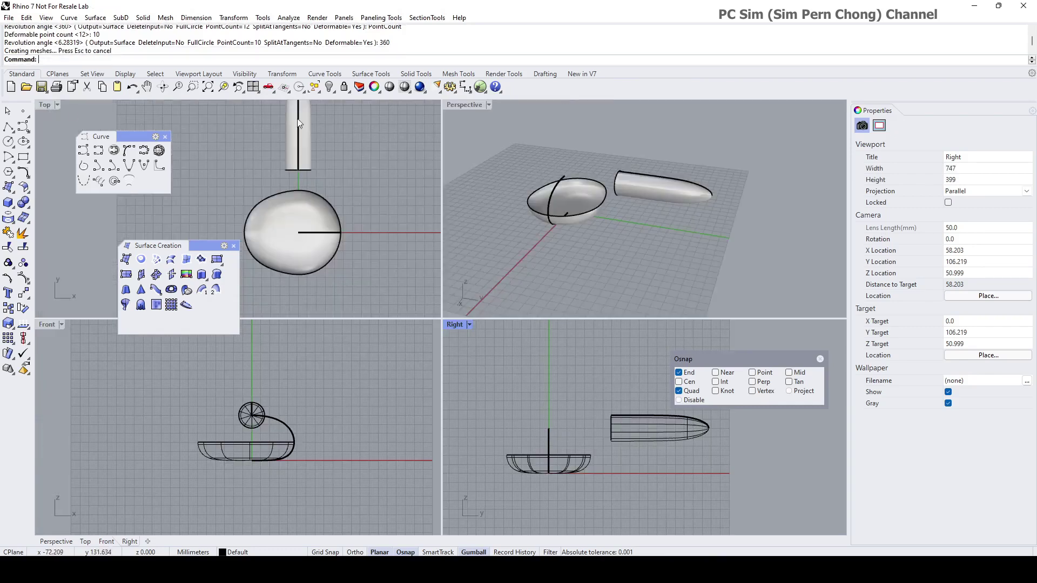
pyautogui.click(450, 110)
pyautogui.doubleClick(449, 105)
pyautogui.moveTo(446, 178); pyautogui.dragTo(446, 369, button='right')
pyautogui.moveTo(445, 329)
pyautogui.mouseDown(button='right')
pyautogui.moveTo(445, 361)
pyautogui.moveTo(444, 329)
pyautogui.moveTo(468, 337)
pyautogui.moveTo(462, 327)
pyautogui.mouseUp(button='right')
pyautogui.scroll(4, 445, 361)
# Select the stem's profile curve rather than its surface and shift it with the gumball to update the revolved surface through history.
pyautogui.click(461, 309)
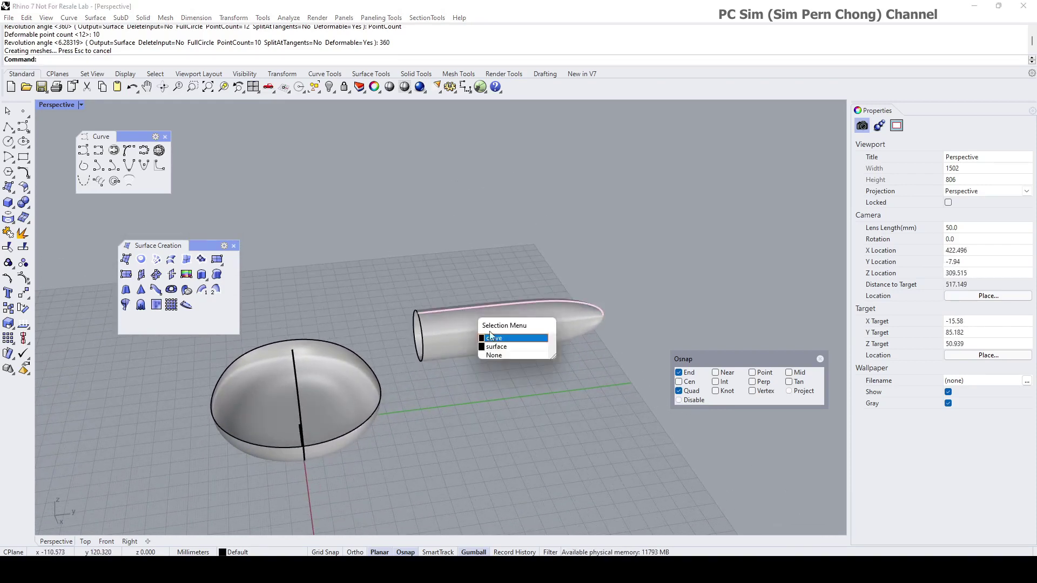
pyautogui.click(506, 345)
pyautogui.moveTo(507, 345); pyautogui.dragTo(564, 343, button='right')
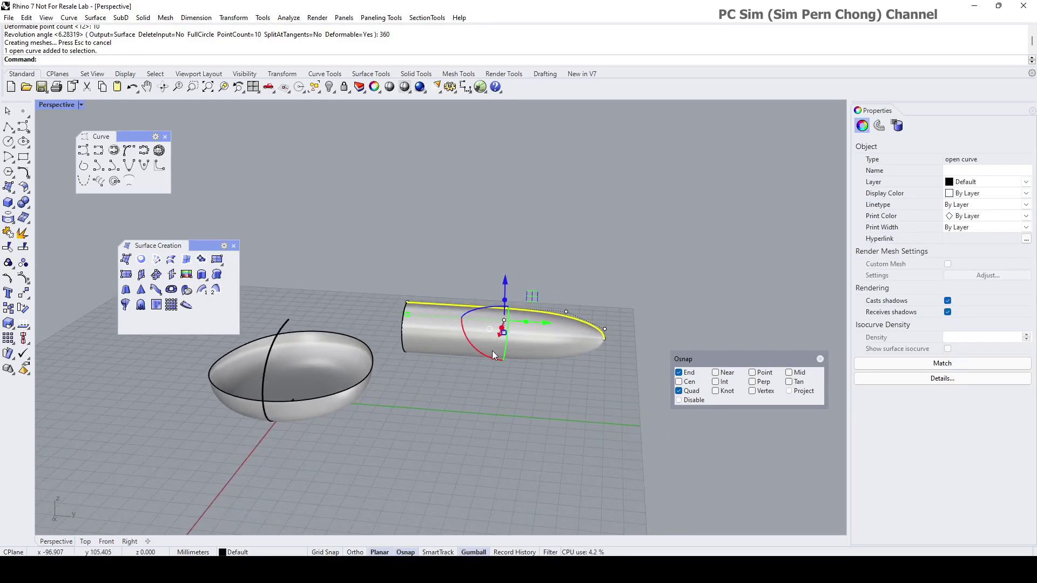
pyautogui.moveTo(492, 352); pyautogui.dragTo(483, 380, button='right')
pyautogui.moveTo(386, 374); pyautogui.dragTo(409, 374, button='right')
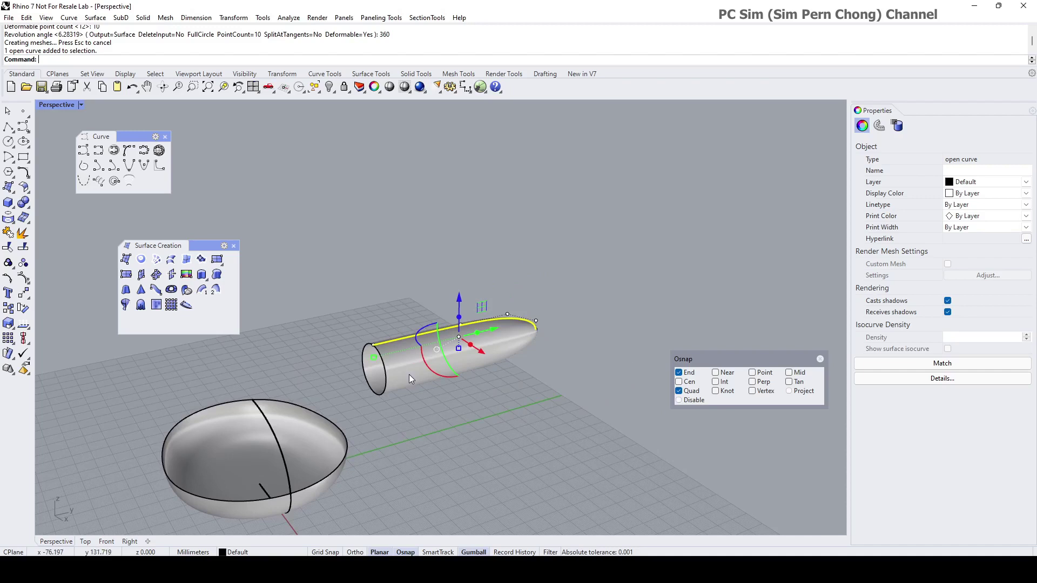
pyautogui.scroll(2, 405, 367)
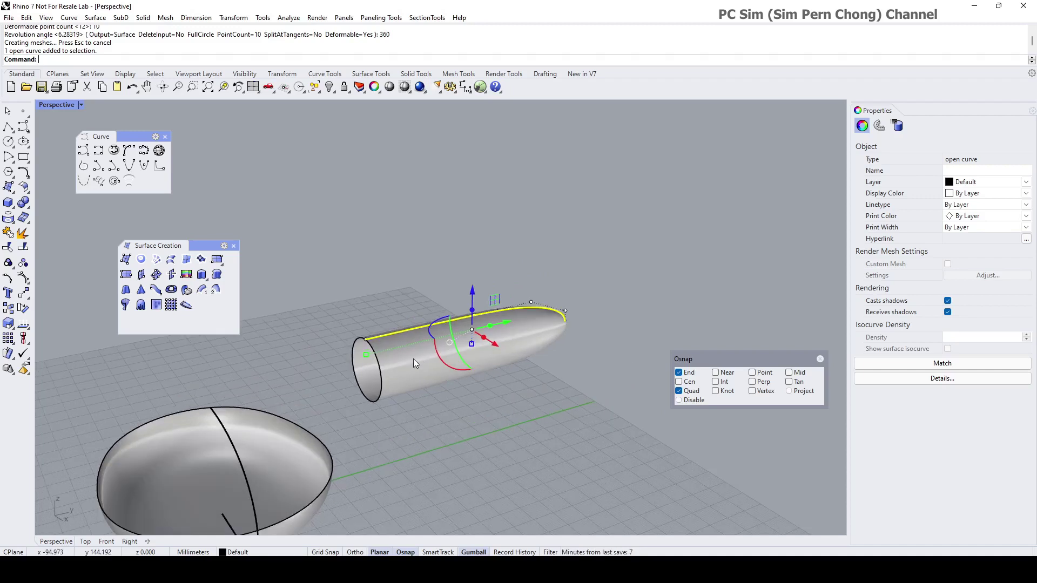
pyautogui.moveTo(509, 357); pyautogui.dragTo(484, 374, button='right')
pyautogui.moveTo(474, 354); pyautogui.dragTo(526, 350)
pyautogui.moveTo(468, 400); pyautogui.dragTo(361, 353, button='right')
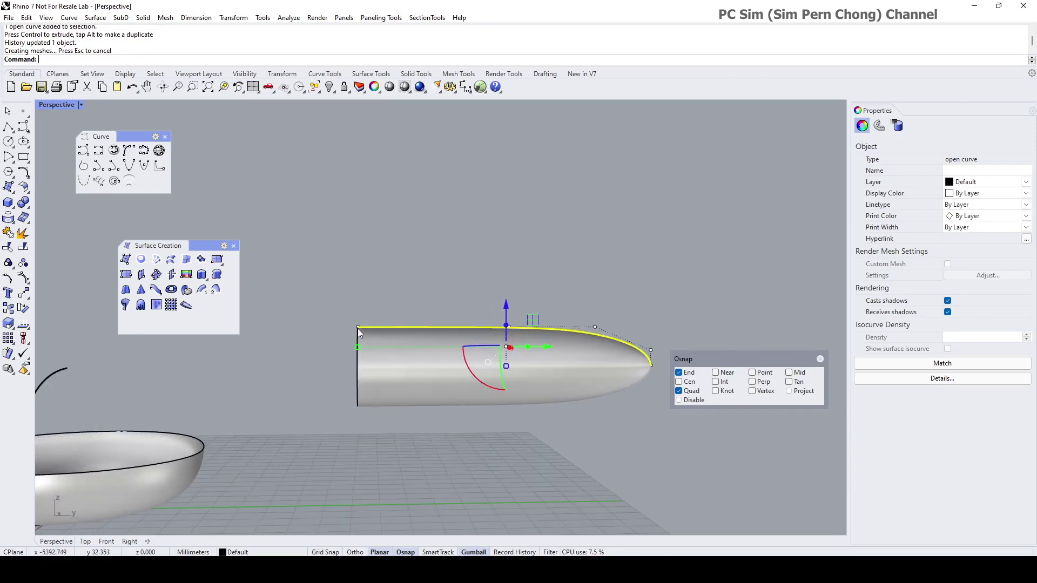
# Raise the profile curve's control point just above the stem's tip to make the rounded end blunter.
pyautogui.moveTo(564, 361); pyautogui.dragTo(540, 369, button='right')
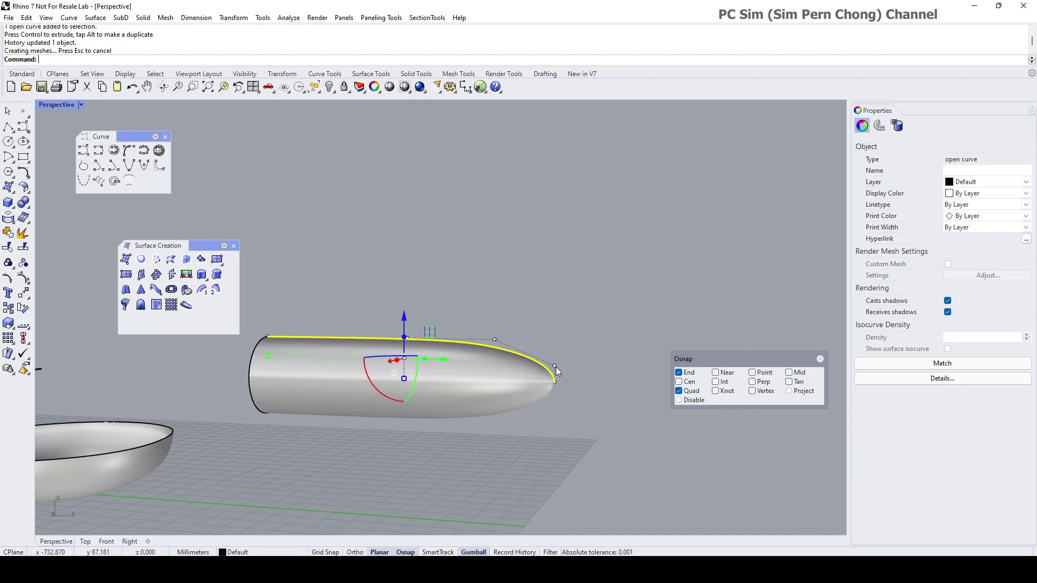
pyautogui.click(555, 366)
pyautogui.moveTo(556, 351); pyautogui.dragTo(555, 338)
pyautogui.moveTo(543, 388); pyautogui.dragTo(445, 337, button='right')
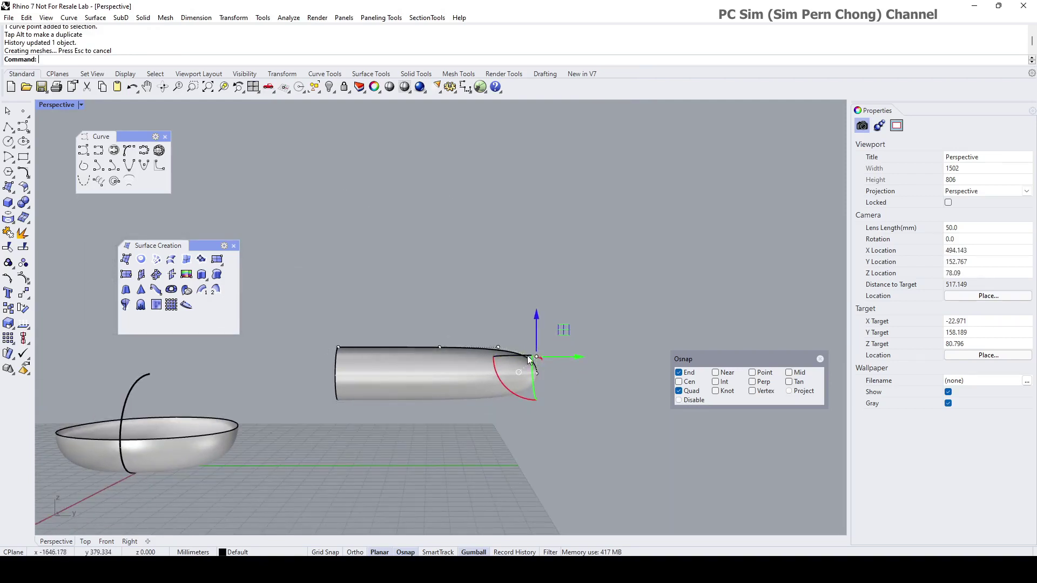
# Lower the four upper control points of the stem's profile curve together to make the stem thinner, leaving the tip point in place.
pyautogui.moveTo(312, 319); pyautogui.dragTo(550, 364)
pyautogui.scroll(2, 527, 357)
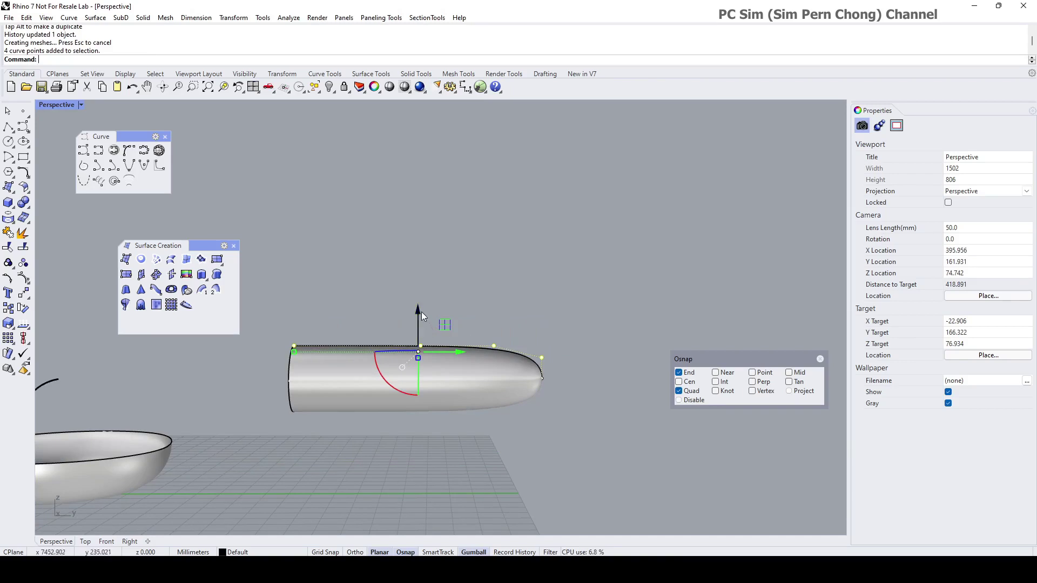
pyautogui.moveTo(419, 309); pyautogui.dragTo(419, 318)
pyautogui.scroll(-4, 446, 306)
pyautogui.moveTo(446, 306); pyautogui.dragTo(528, 428, button='right')
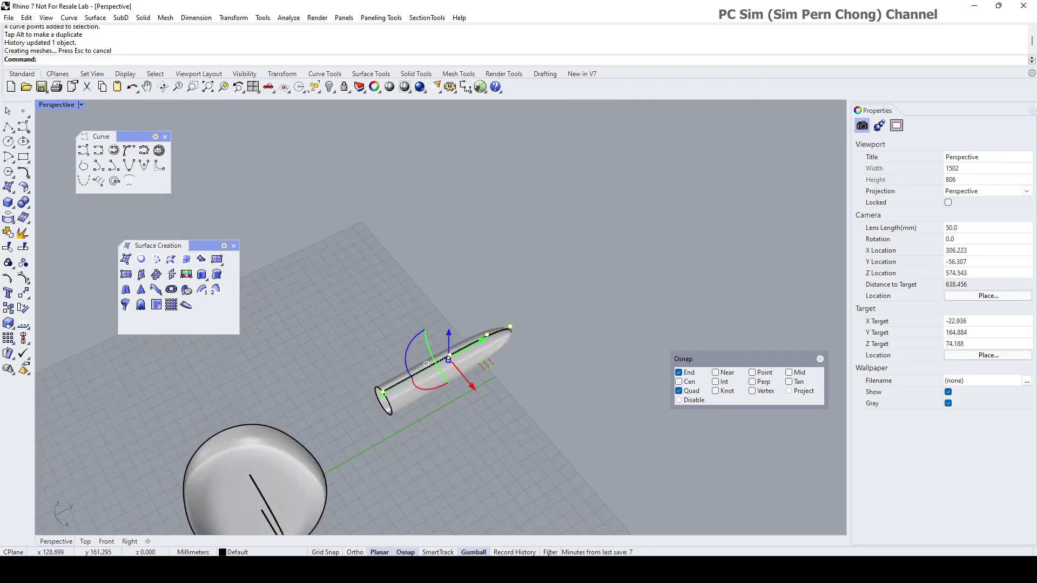
pyautogui.keyDown('shift'); pyautogui.moveTo(446, 465); pyautogui.dragTo(546, 320, button='right'); pyautogui.keyUp('shift')
pyautogui.click(545, 379)
# Examine the bowl and the stem together from several distances, highlighting each surface in turn.
pyautogui.scroll(3, 498, 316)
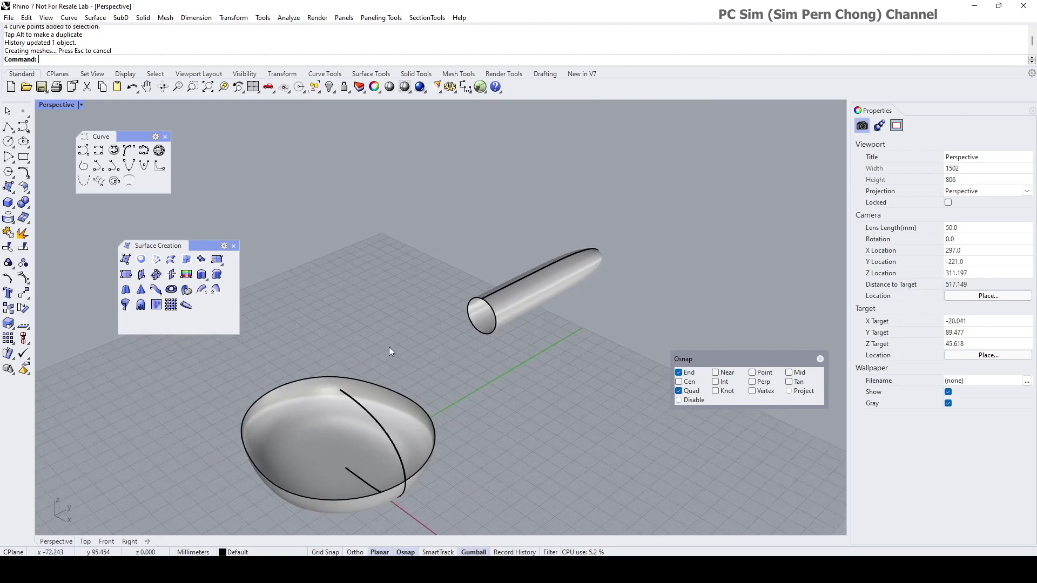
pyautogui.scroll(3, 483, 318)
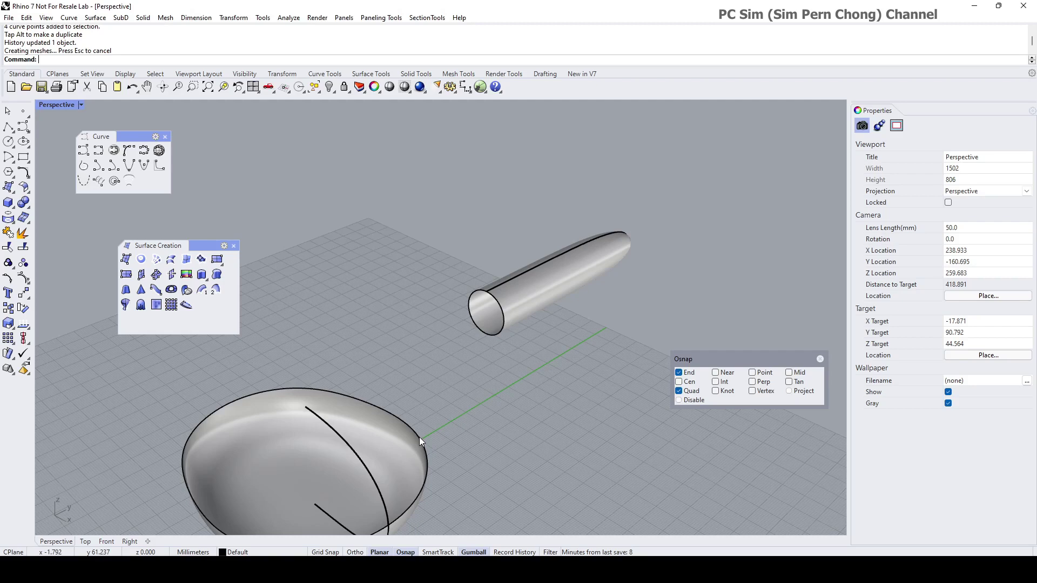
pyautogui.scroll(-2, 448, 405)
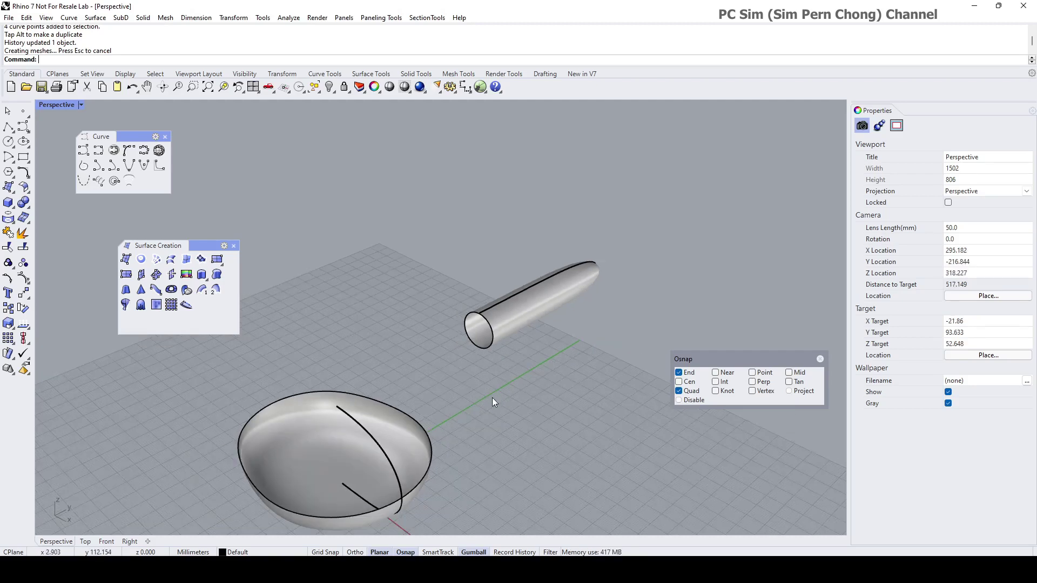
pyautogui.moveTo(491, 397)
pyautogui.mouseDown(button='right')
pyautogui.moveTo(447, 394)
pyautogui.moveTo(472, 394)
pyautogui.mouseUp(button='right')
pyautogui.scroll(3, 478, 386)
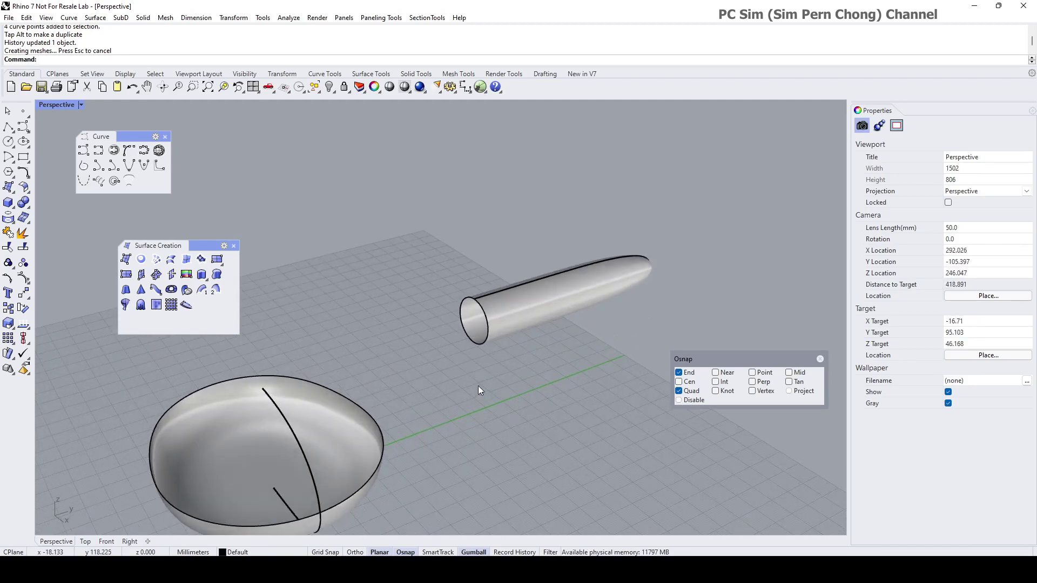
pyautogui.click(510, 313)
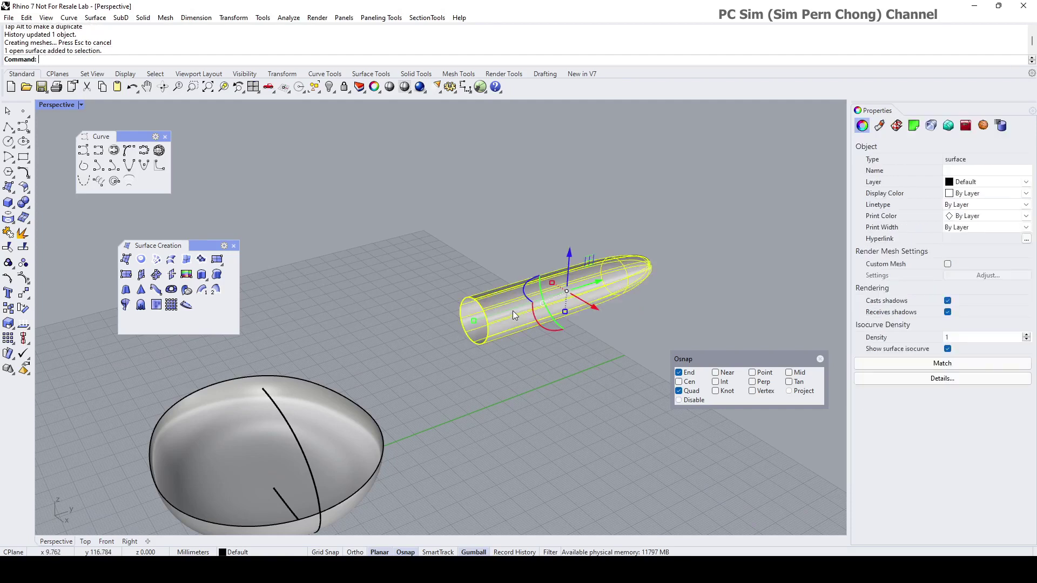
pyautogui.click(349, 432)
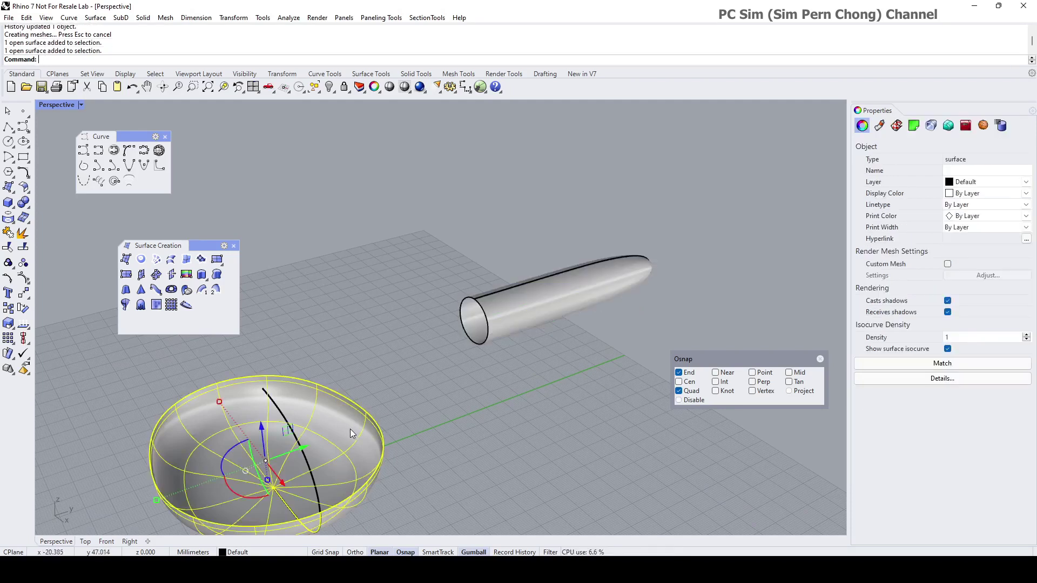
pyautogui.click(506, 319)
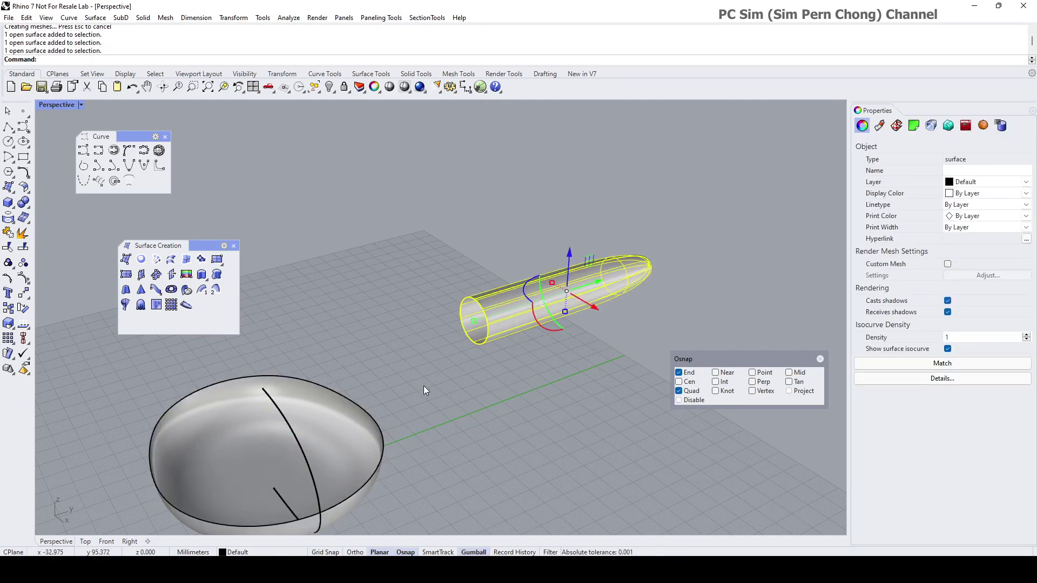
pyautogui.scroll(-2, 423, 388)
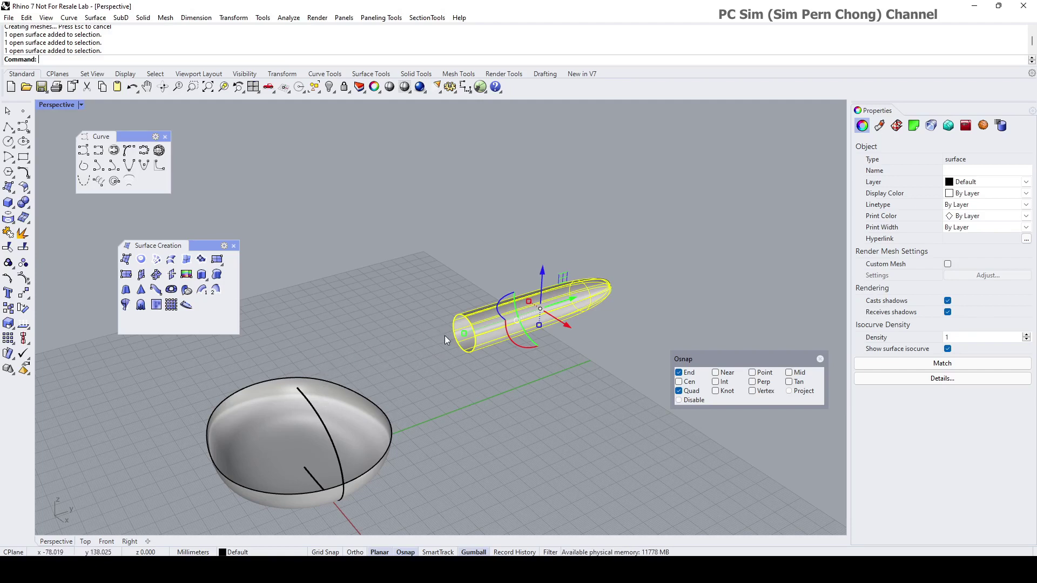
pyautogui.scroll(2, 378, 396)
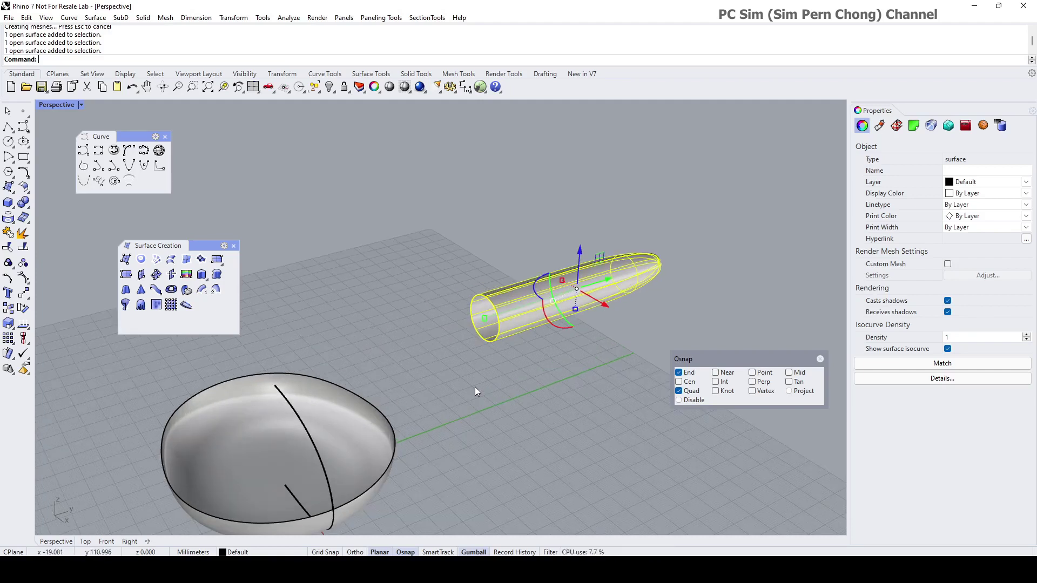
# Clear the stem selection and hide the original profile curve inside the bowl.
pyautogui.click(511, 403)
pyautogui.moveTo(511, 402); pyautogui.dragTo(497, 377, button='right')
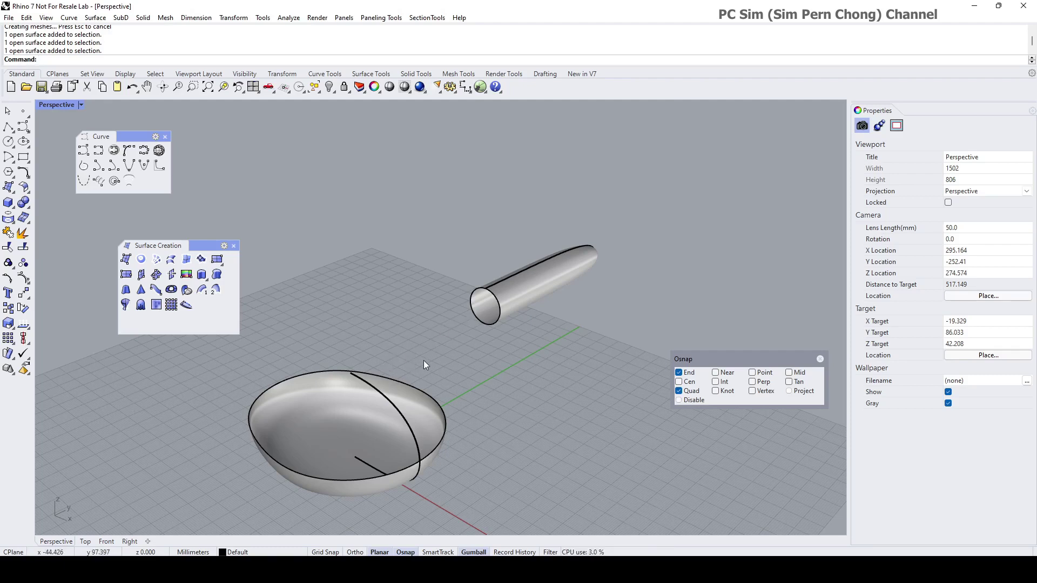
pyautogui.moveTo(423, 360); pyautogui.dragTo(416, 370, button='right')
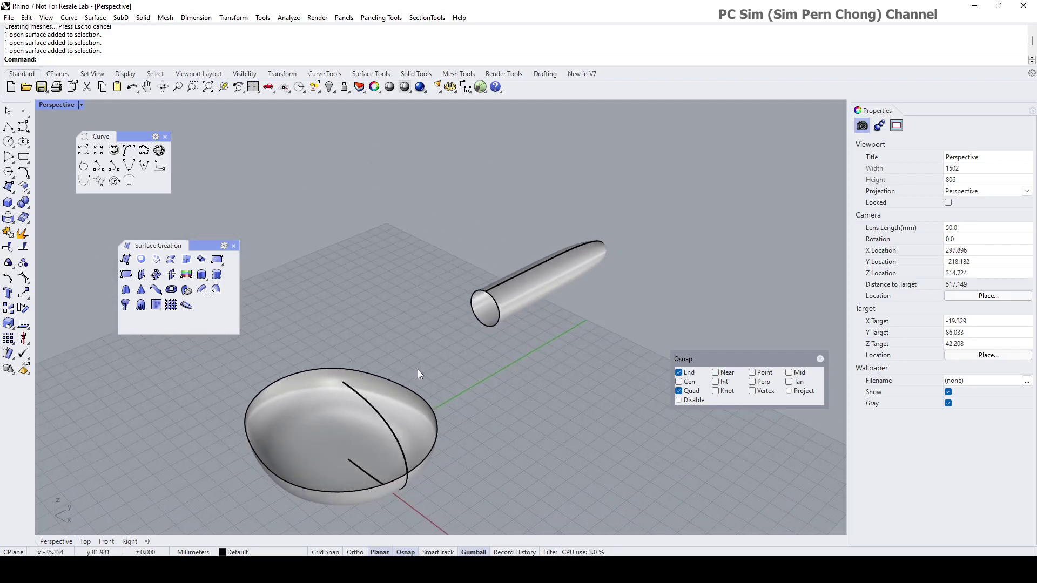
pyautogui.click(383, 417)
pyautogui.click(329, 86)
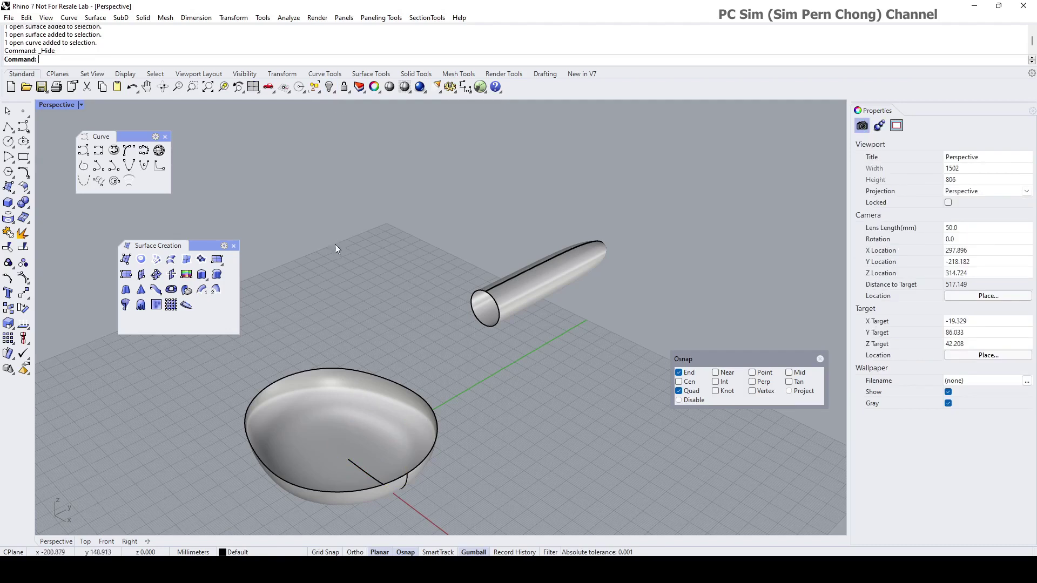
# Scale the bowl surface along its X direction with the gumball to make it narrower.
pyautogui.moveTo(335, 248); pyautogui.dragTo(442, 354, button='right')
pyautogui.scroll(6, 378, 369)
pyautogui.click(361, 340)
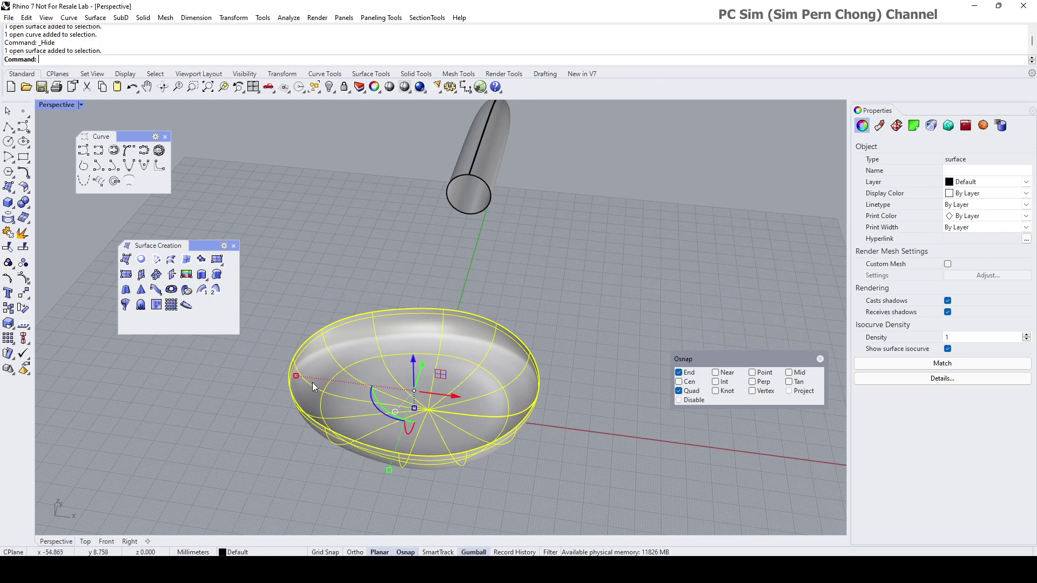
pyautogui.moveTo(296, 374); pyautogui.dragTo(318, 378)
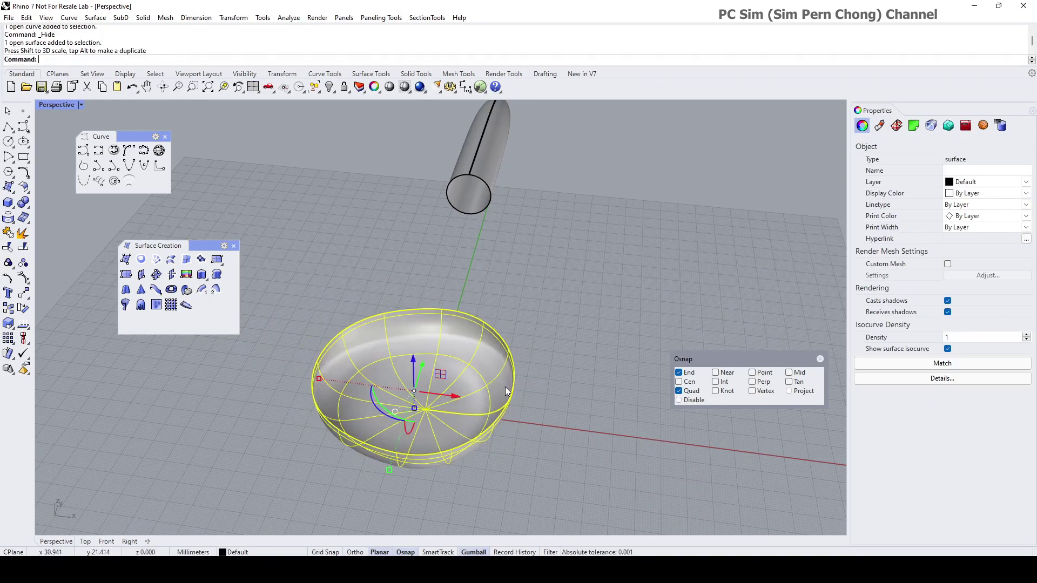
# Undo the last scaling of the bowl surface, rescale the bowl with the gumball and clear the selection.
pyautogui.moveTo(501, 387); pyautogui.dragTo(469, 383, button='right')
pyautogui.hotkey('ctrl', 'z')
pyautogui.scroll(2, 339, 383)
pyautogui.keyDown('shift'); pyautogui.moveTo(340, 384); pyautogui.dragTo(399, 354, button='right'); pyautogui.keyUp('shift')
pyautogui.moveTo(330, 318); pyautogui.dragTo(368, 330)
pyautogui.moveTo(368, 329); pyautogui.dragTo(407, 360, button='right')
pyautogui.scroll(2, 437, 349)
pyautogui.click(451, 348)
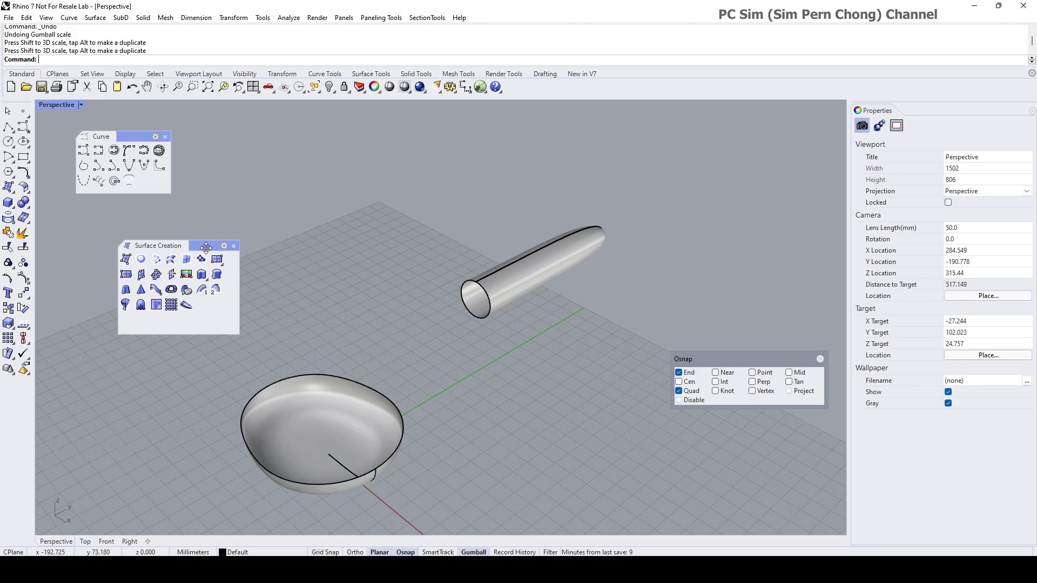
# Turn on zebra stripe analysis for both the bowl and the stem surfaces.
pyautogui.moveTo(198, 246); pyautogui.dragTo(149, 234)
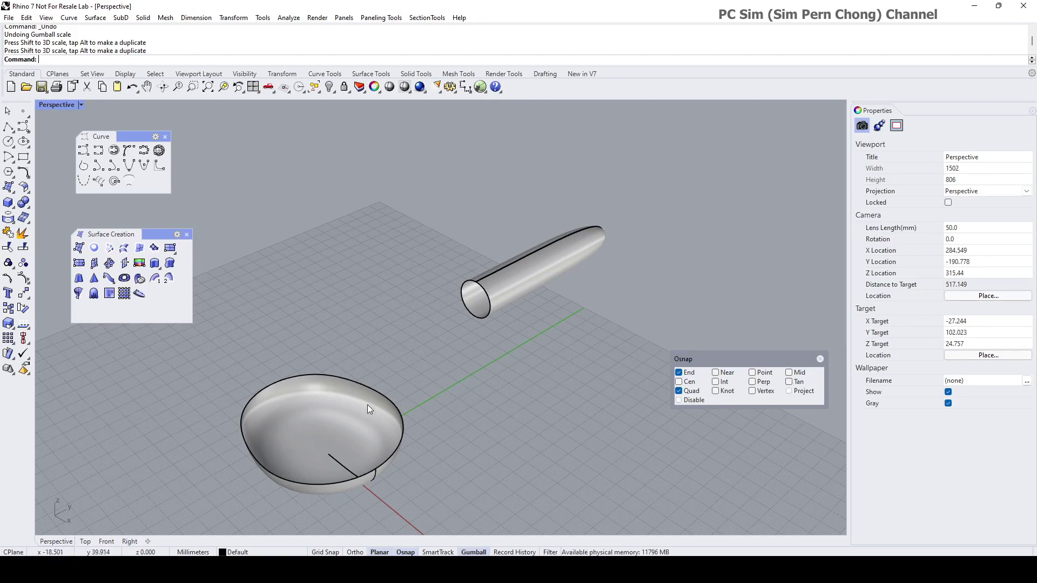
pyautogui.scroll(-2, 468, 299)
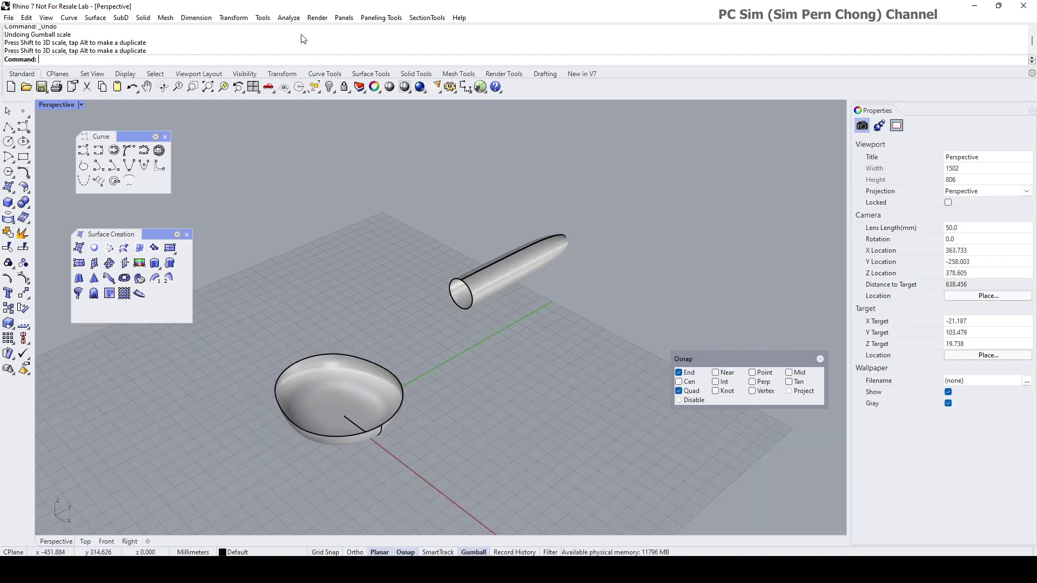
pyautogui.click(289, 18)
pyautogui.moveTo(324, 53)
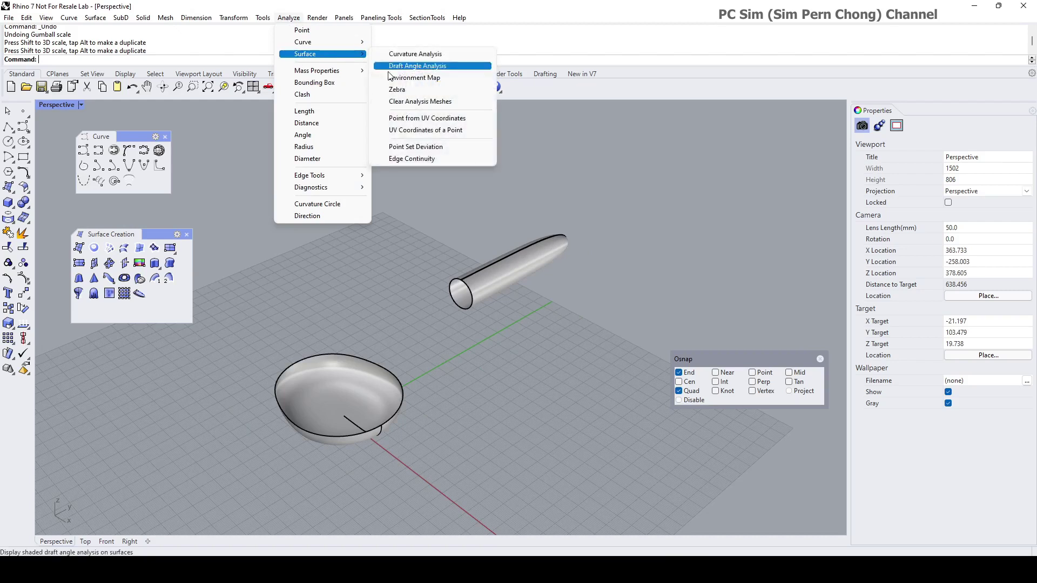
pyautogui.click(393, 90)
pyautogui.moveTo(218, 165); pyautogui.dragTo(640, 478)
pyautogui.press('Return')
pyautogui.moveTo(521, 397); pyautogui.dragTo(484, 363, button='right')
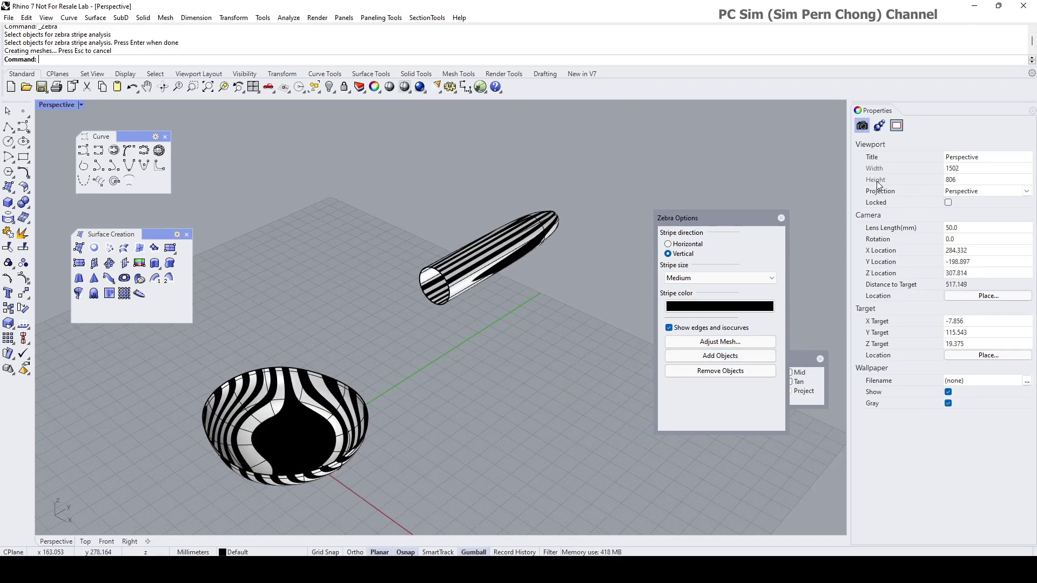
# Examine the zebra stripes on the two separate surfaces, highlighting the stem and the bowl in turn.
pyautogui.click(481, 272)
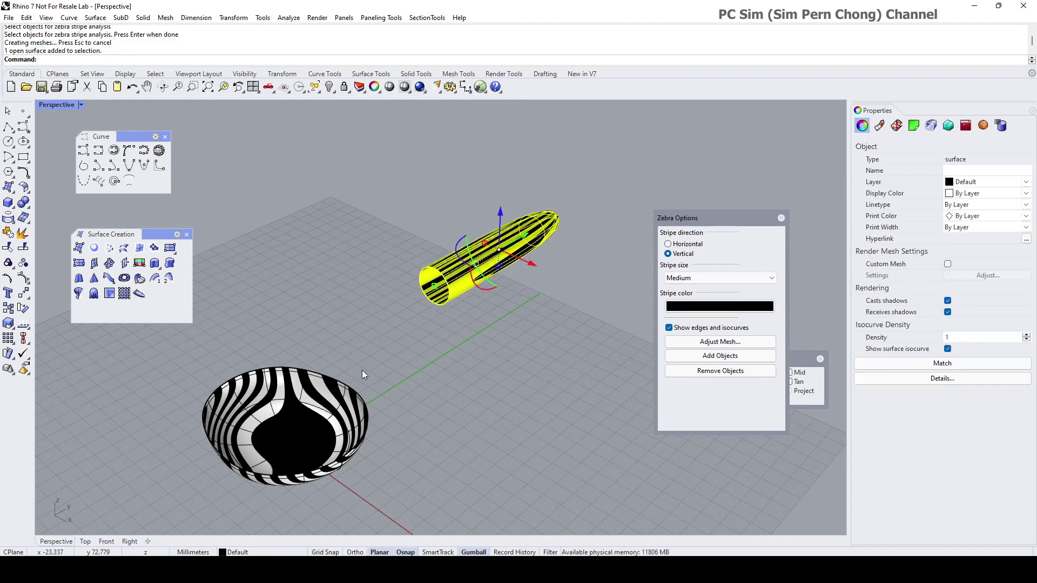
pyautogui.keyDown('shift'); pyautogui.click(346, 383); pyautogui.keyUp('shift')
pyautogui.click(509, 346)
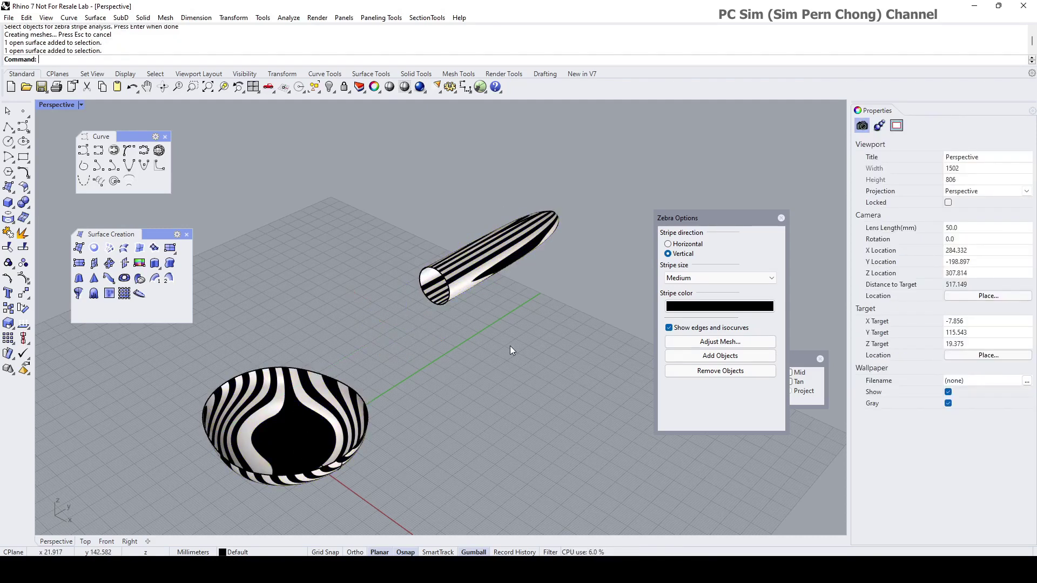
pyautogui.moveTo(509, 346); pyautogui.dragTo(529, 336, button='right')
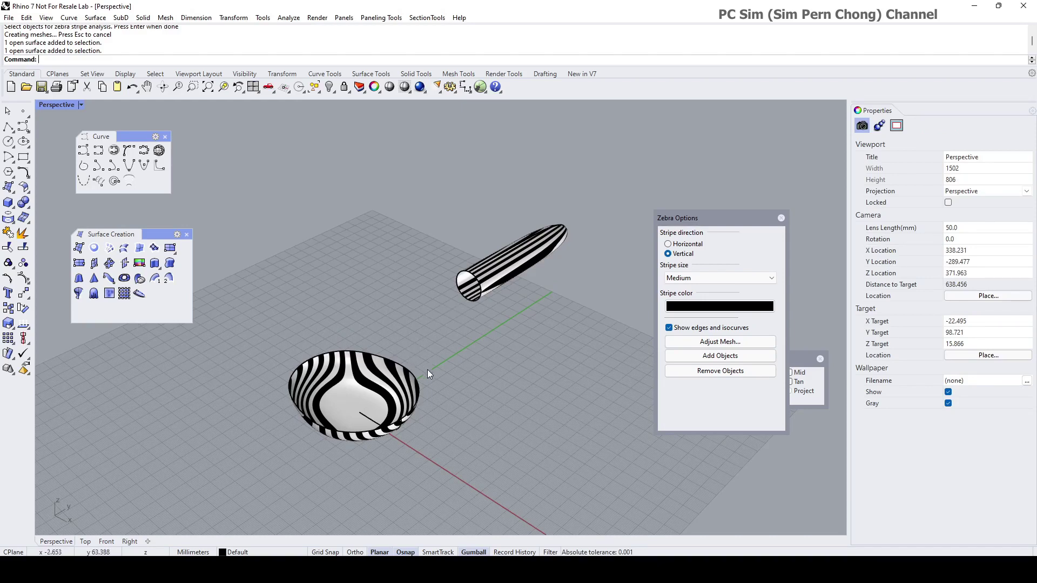
# Enable history recording and start a surface blend from the bowl's rim to the open edge of the stem.
pyautogui.click(518, 553)
pyautogui.keyDown('shift'); pyautogui.moveTo(425, 359); pyautogui.dragTo(406, 361, button='right'); pyautogui.keyUp('shift')
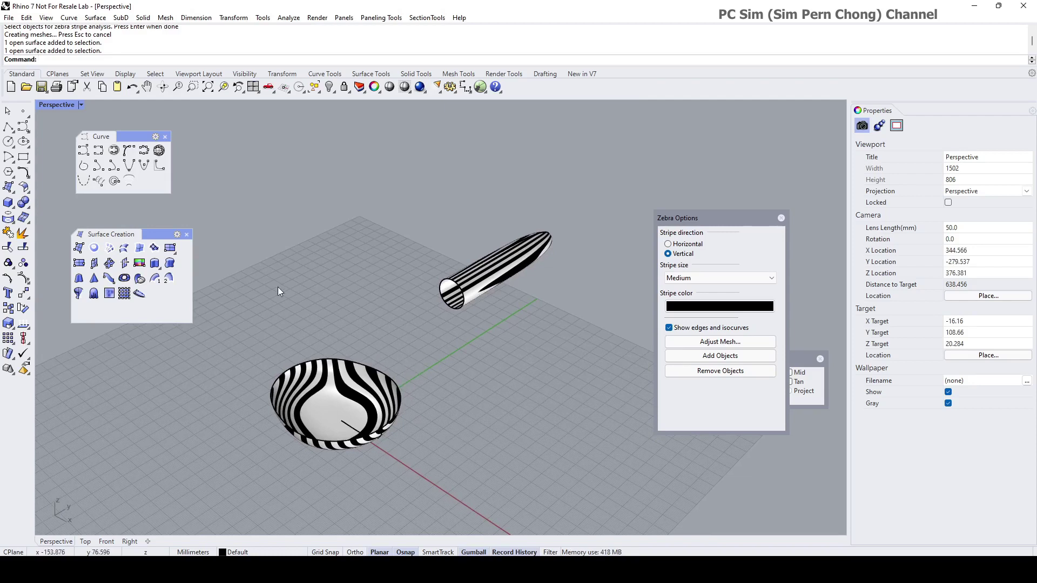
pyautogui.moveTo(168, 233); pyautogui.dragTo(156, 322)
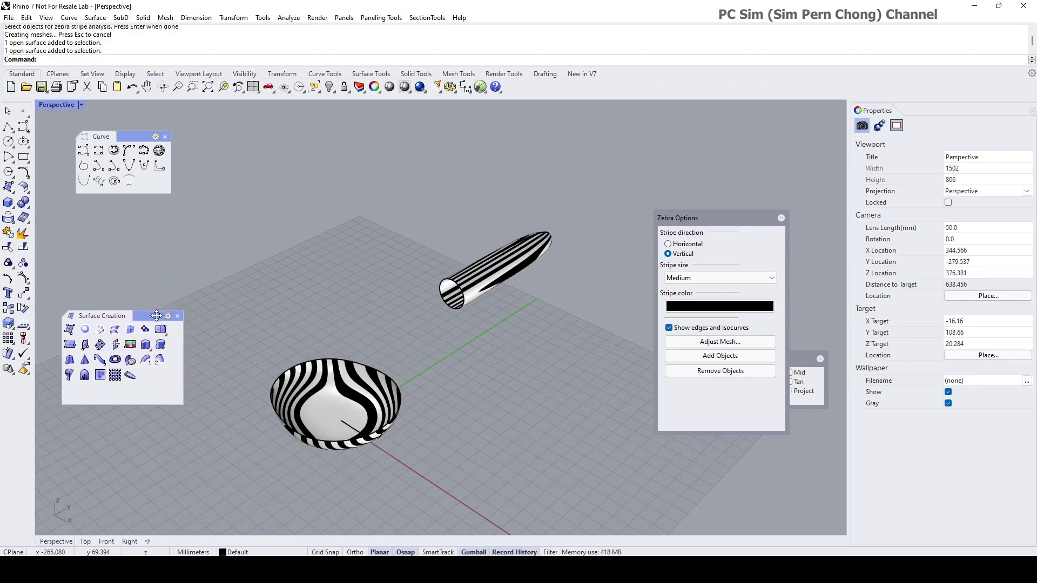
pyautogui.click(24, 189)
pyautogui.moveTo(70, 184); pyautogui.dragTo(289, 163)
pyautogui.click(291, 173)
pyautogui.scroll(2, 394, 369)
pyautogui.click(393, 387)
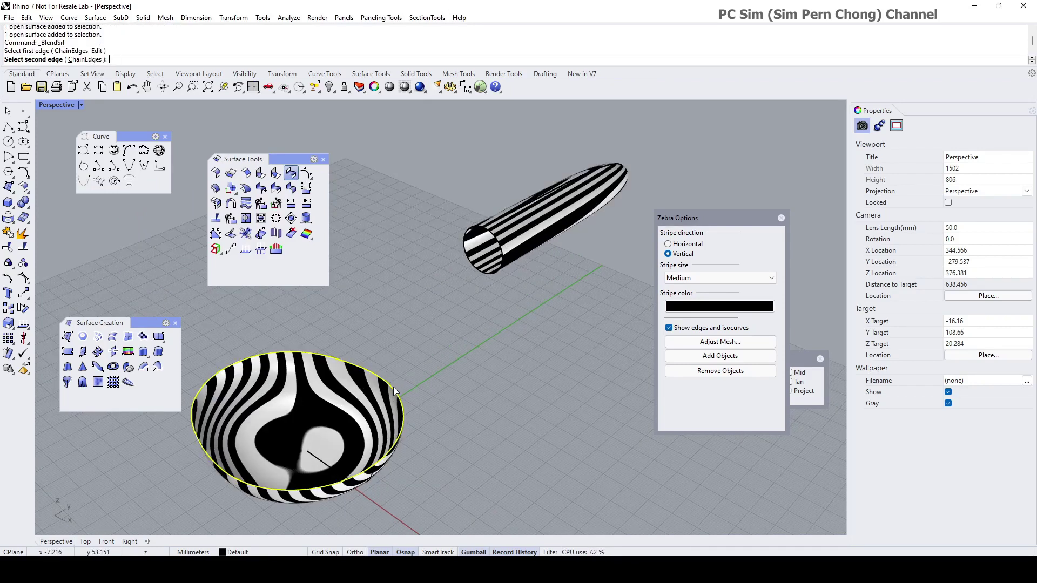
pyautogui.click(485, 274)
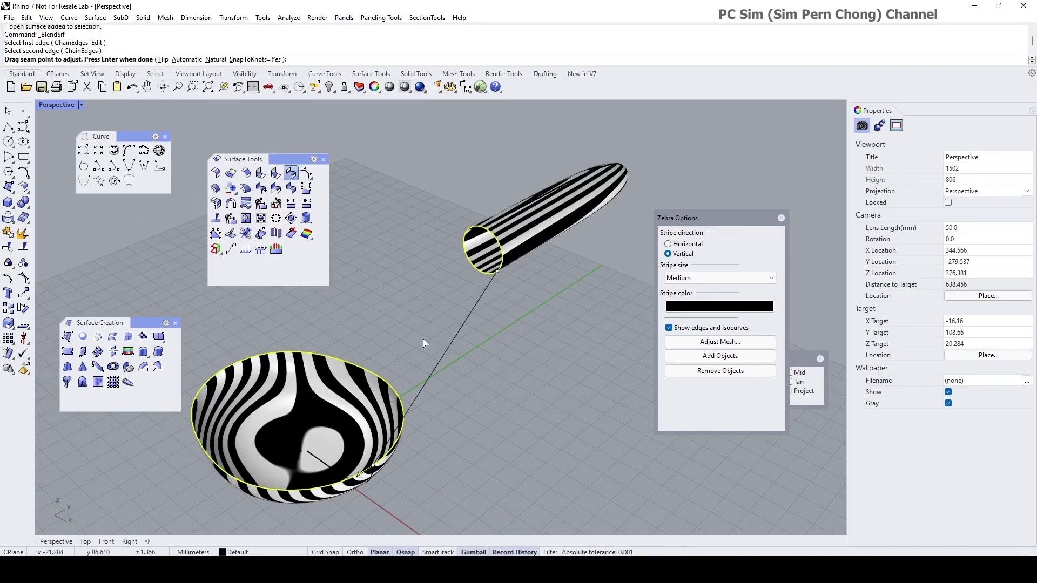
# Slide the blend's seam points to the underside of the stem opening and the side of the bowl rim facing the stem.
pyautogui.moveTo(423, 343); pyautogui.dragTo(468, 355, button='right')
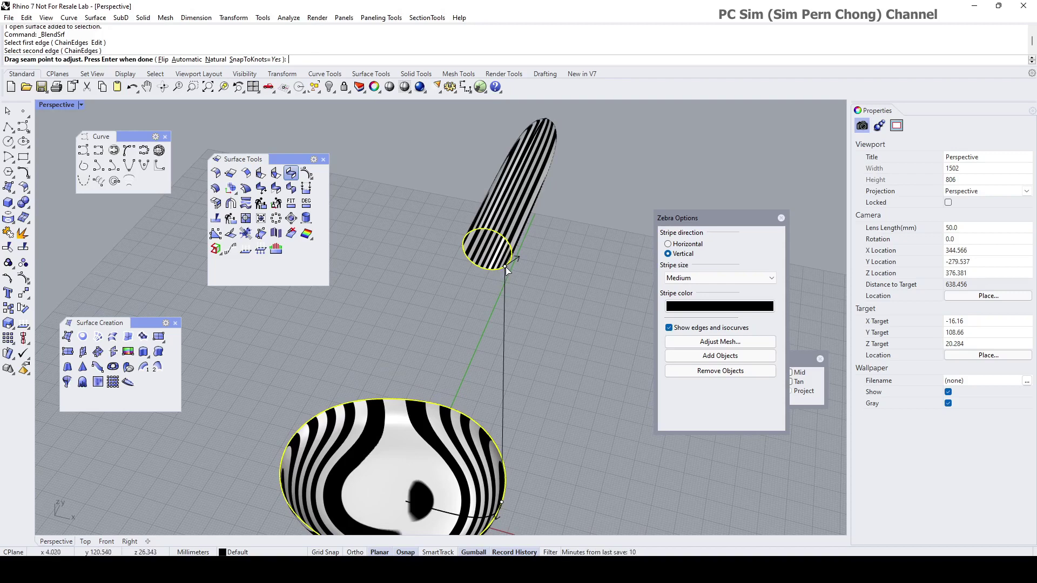
pyautogui.moveTo(505, 267); pyautogui.dragTo(486, 269)
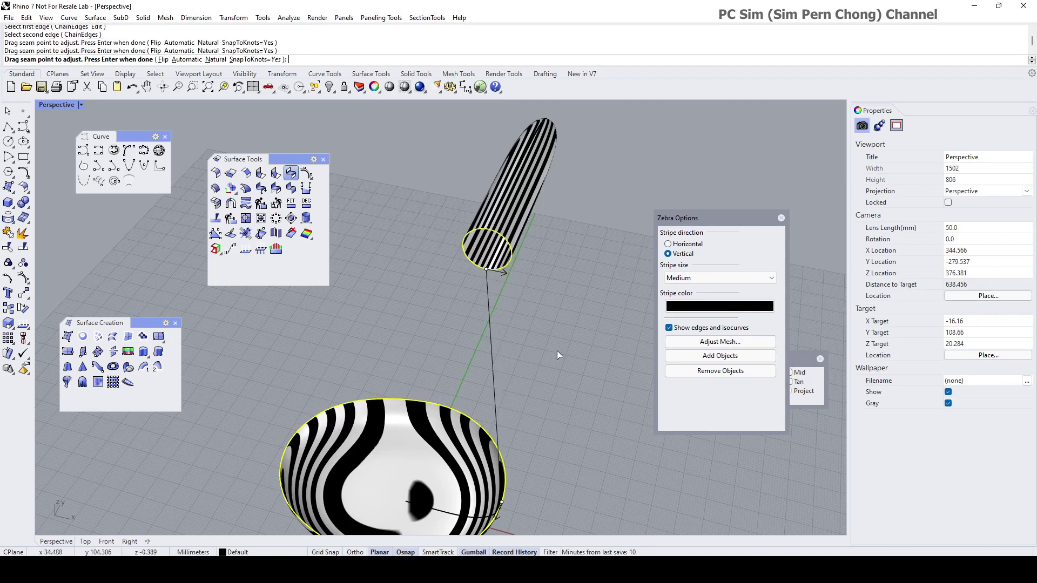
pyautogui.click(507, 489)
pyautogui.moveTo(507, 489); pyautogui.dragTo(444, 402)
# Disable object snaps, fine-tune the bowl rim's seam point in the Top view to line up with the stem's seam, and accept the seams.
pyautogui.moveTo(678, 217); pyautogui.dragTo(673, 250)
pyautogui.doubleClick(49, 104)
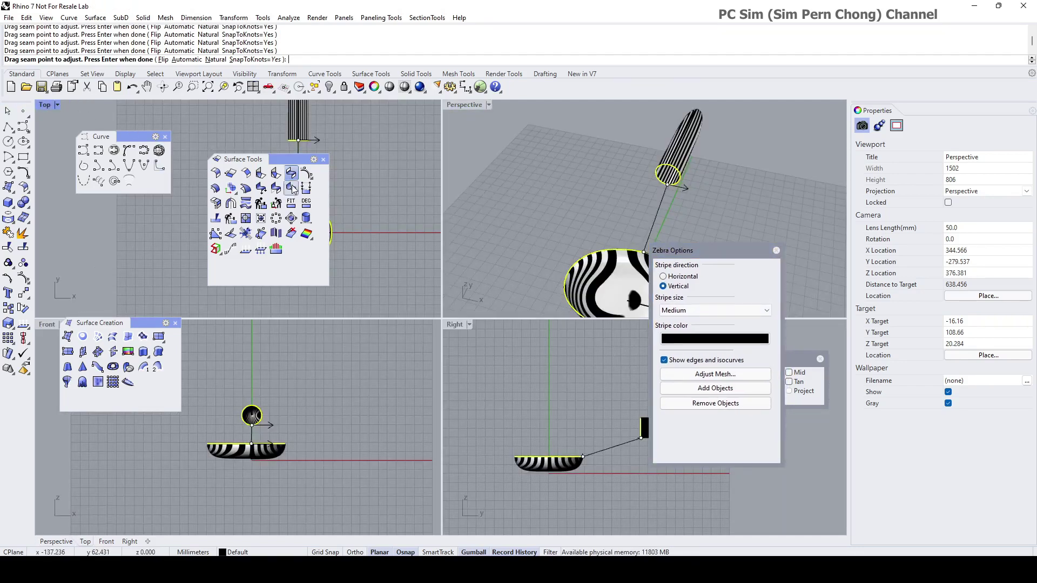
pyautogui.doubleClick(44, 104)
pyautogui.scroll(3, 254, 263)
pyautogui.scroll(4, 364, 324)
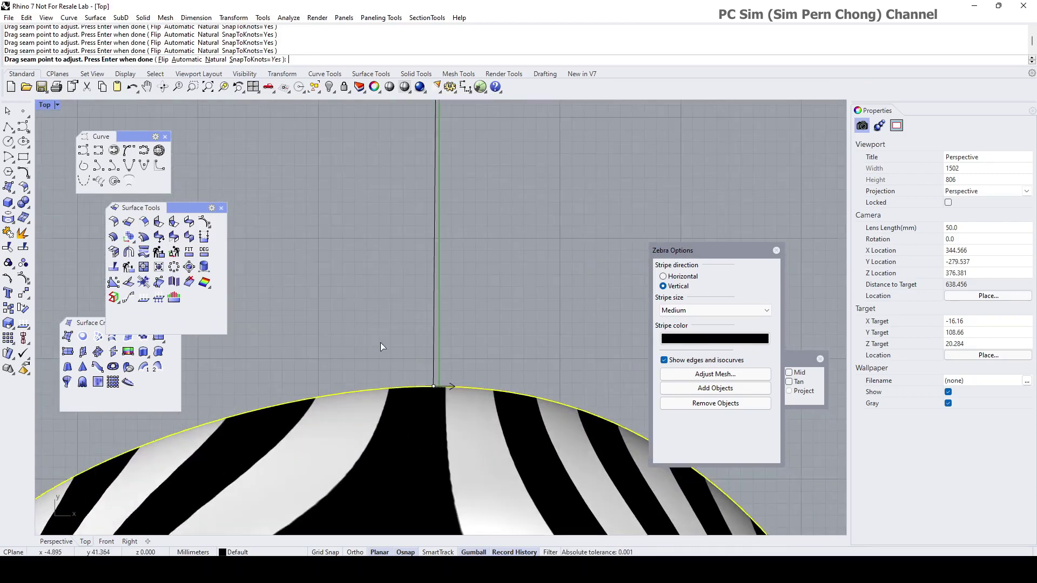
pyautogui.moveTo(713, 250); pyautogui.dragTo(603, 116)
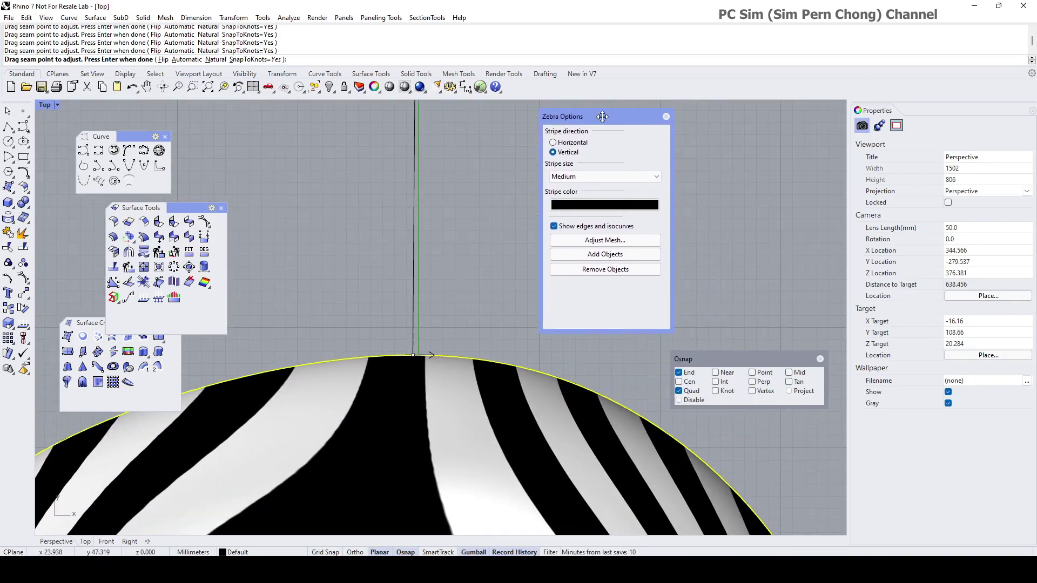
pyautogui.moveTo(715, 357); pyautogui.dragTo(712, 376)
pyautogui.click(677, 419)
pyautogui.scroll(2, 424, 372)
pyautogui.moveTo(409, 346); pyautogui.dragTo(414, 350)
pyautogui.scroll(-10, 454, 290)
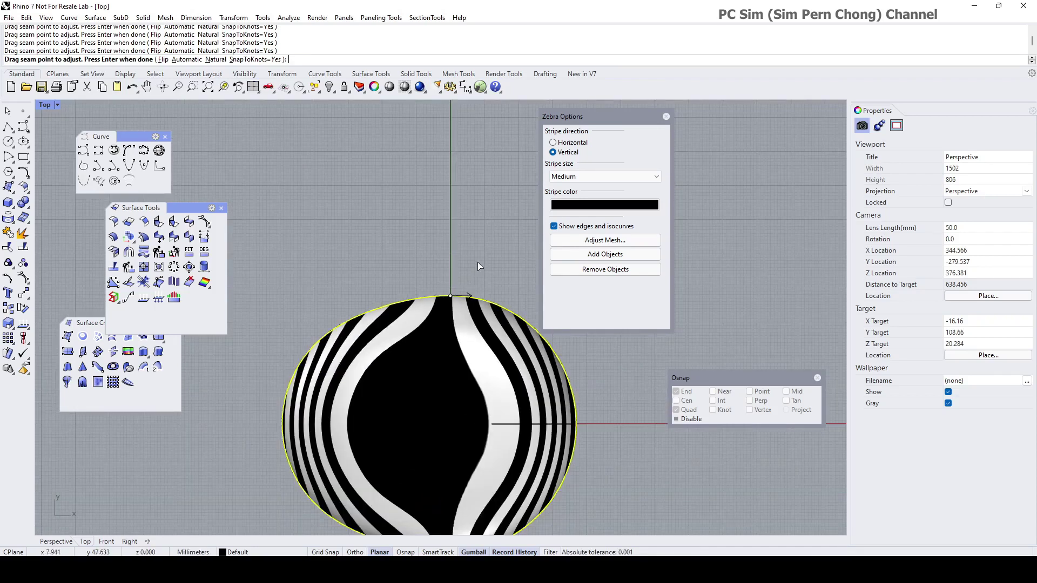
pyautogui.moveTo(479, 261); pyautogui.dragTo(427, 296, button='right')
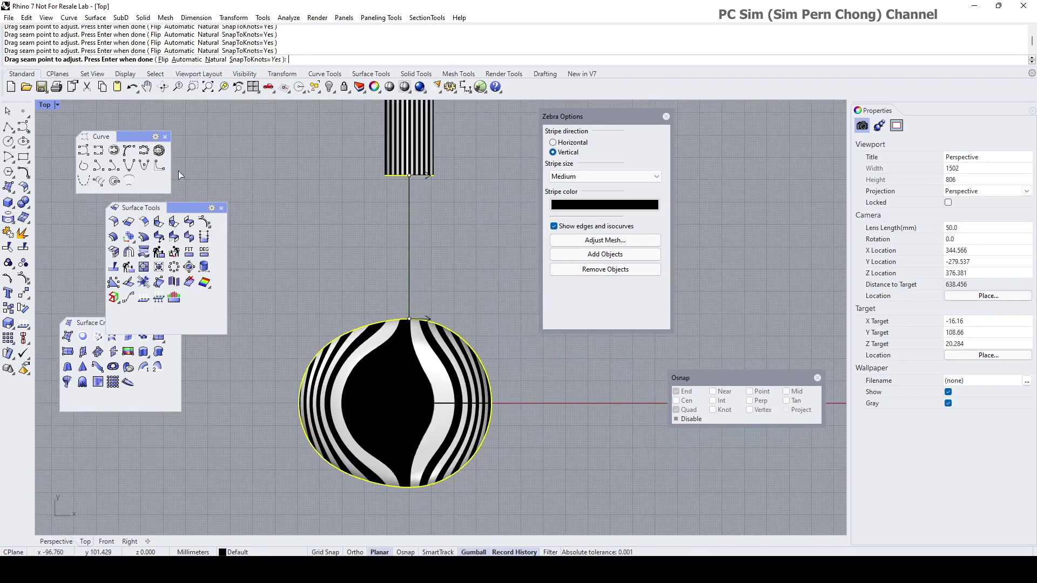
pyautogui.doubleClick(46, 105)
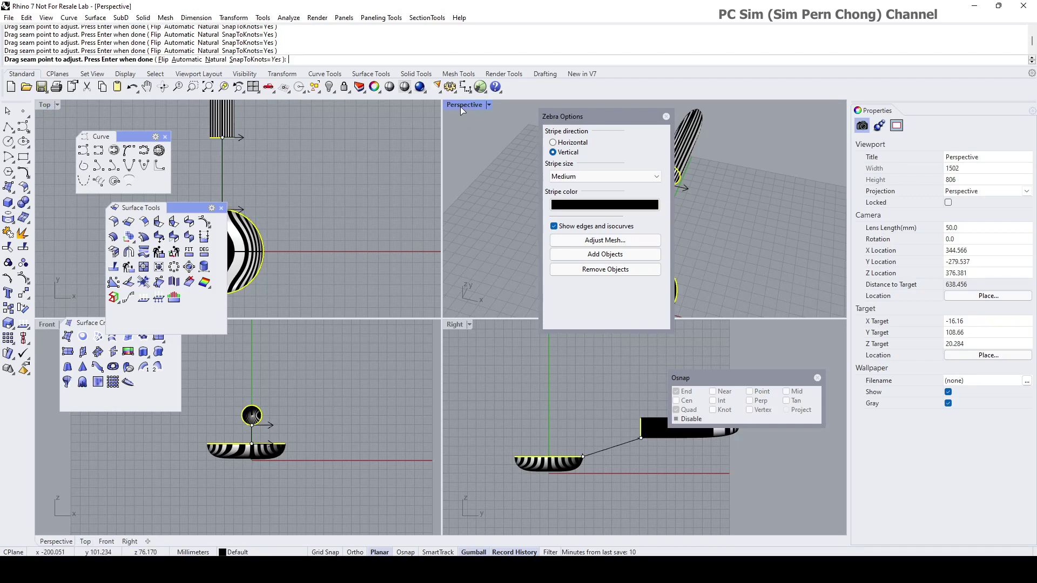
pyautogui.doubleClick(460, 105)
pyautogui.press('Return')
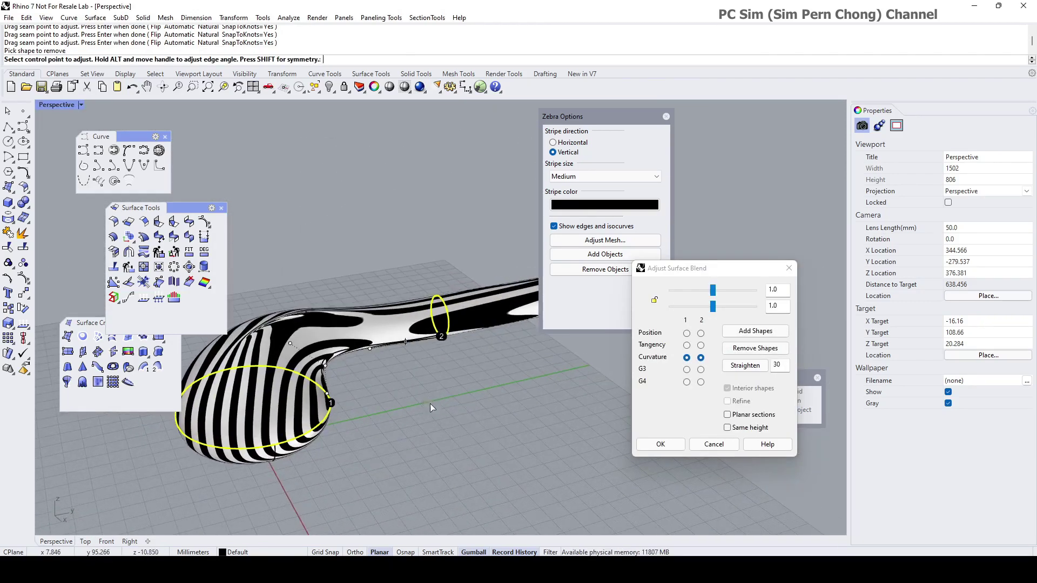
# Examine the zebra stripes across both joints of the curvature-continuous blend preview from several angles and distances.
pyautogui.moveTo(403, 418); pyautogui.dragTo(440, 402, button='right')
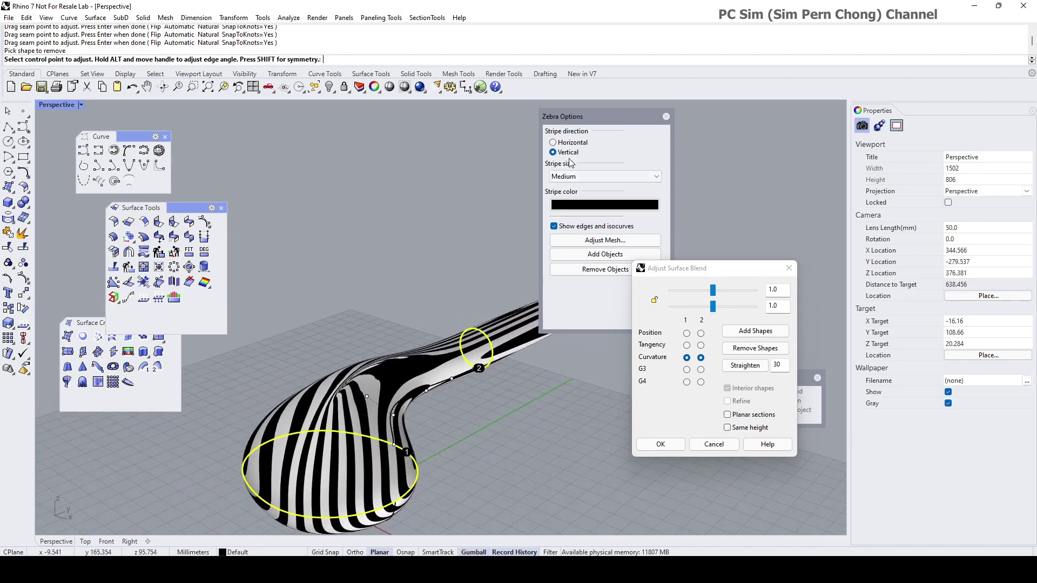
pyautogui.click(581, 118)
pyautogui.moveTo(581, 117); pyautogui.dragTo(354, 114)
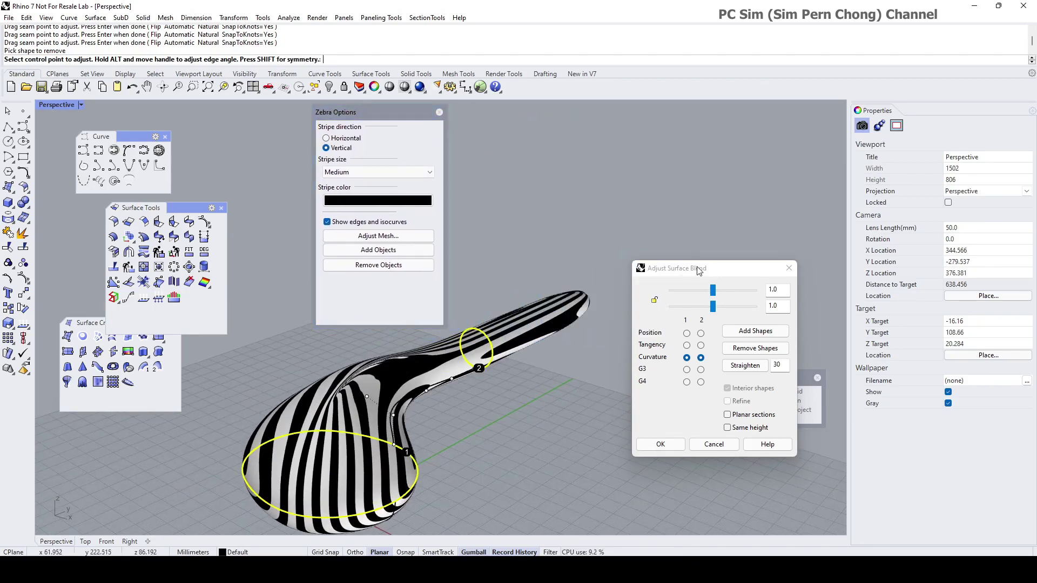
pyautogui.moveTo(697, 269); pyautogui.dragTo(640, 307)
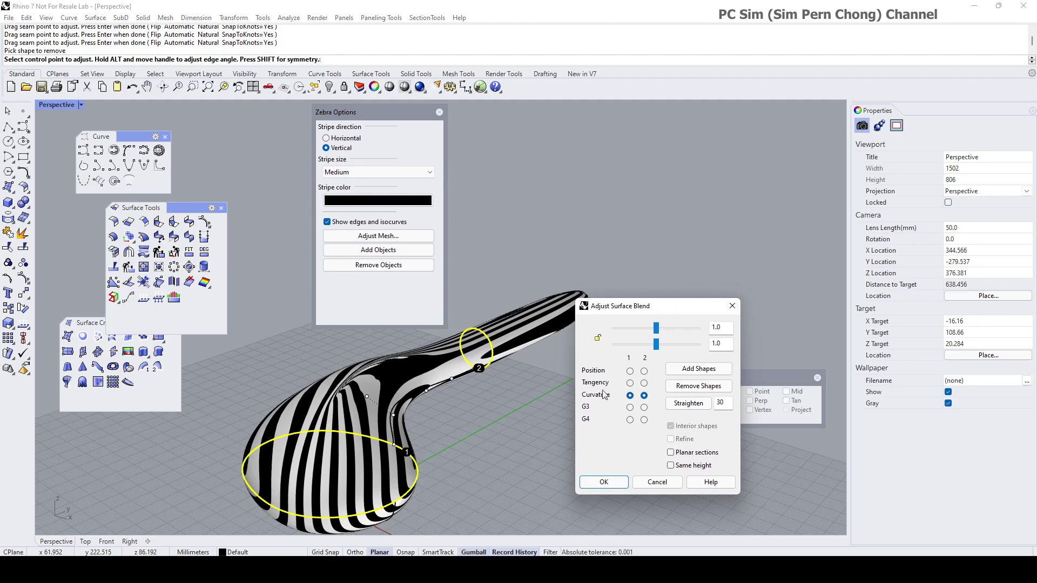
pyautogui.moveTo(465, 417); pyautogui.dragTo(462, 403, button='right')
pyautogui.scroll(5, 354, 451)
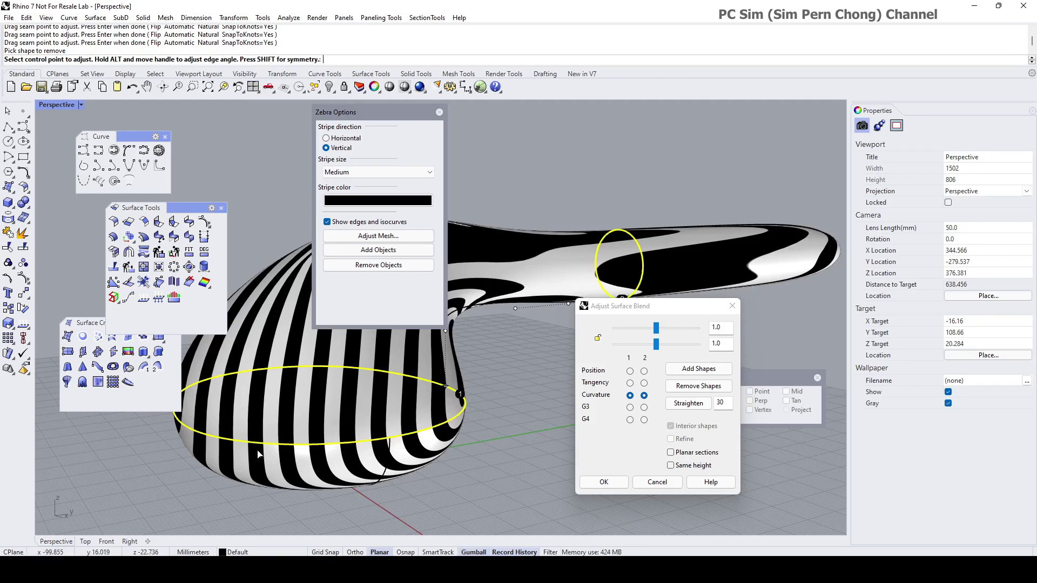
pyautogui.moveTo(559, 302); pyautogui.dragTo(657, 262, button='right')
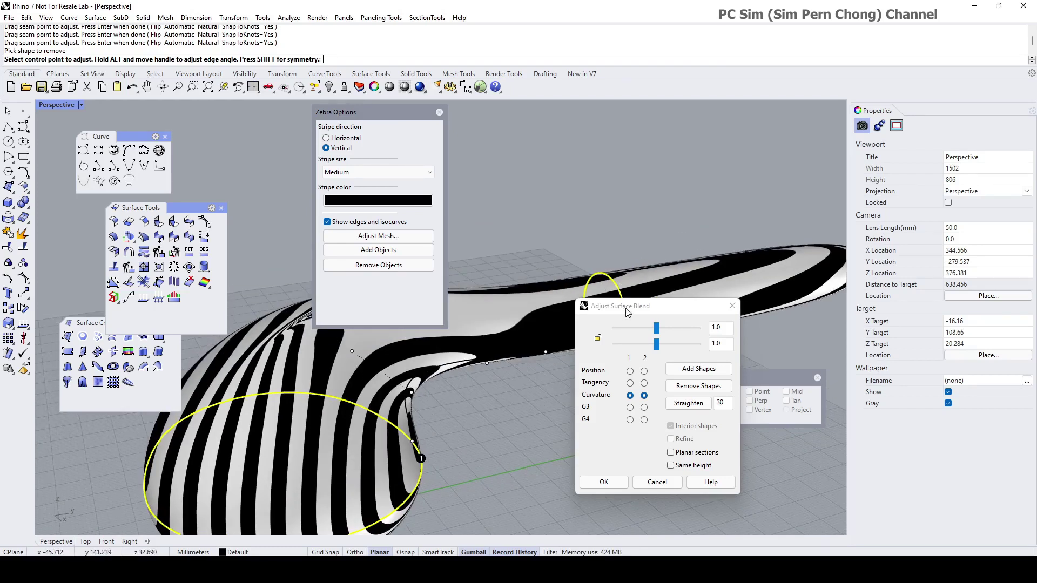
pyautogui.moveTo(628, 310); pyautogui.dragTo(683, 331)
pyautogui.moveTo(395, 115); pyautogui.dragTo(350, 115)
pyautogui.scroll(-4, 495, 351)
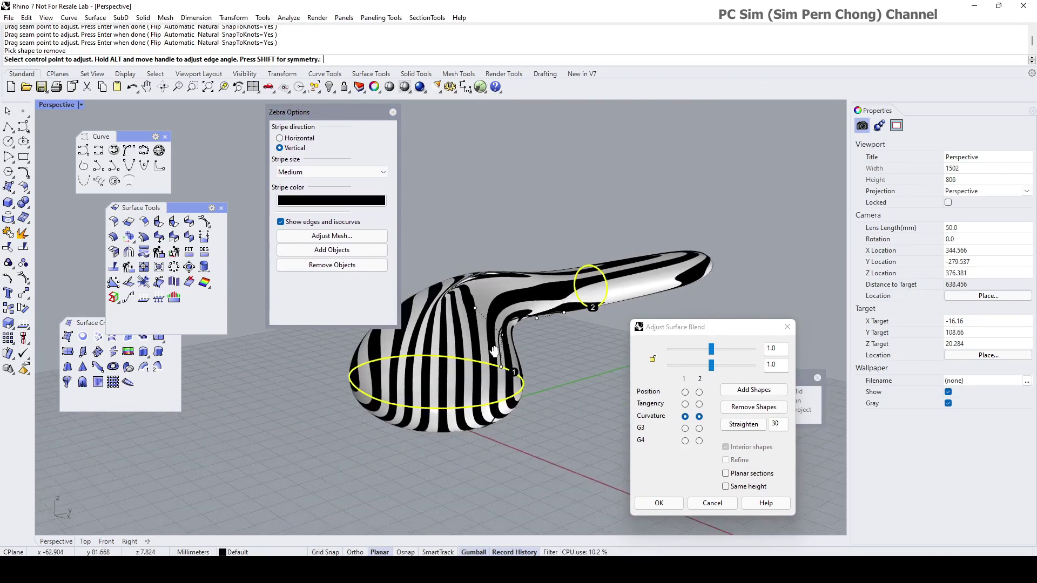
pyautogui.scroll(4, 494, 359)
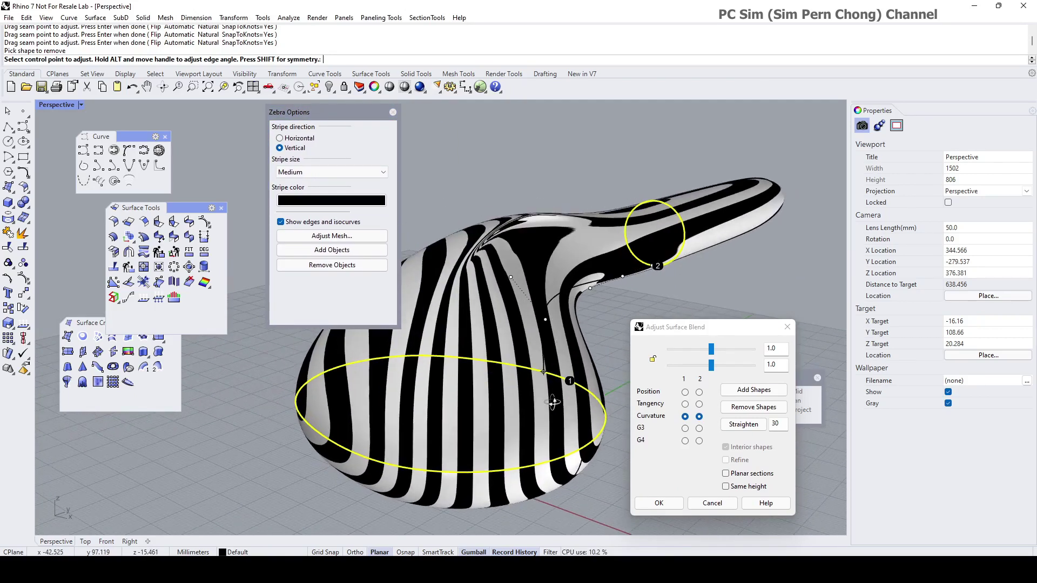
pyautogui.moveTo(553, 402); pyautogui.dragTo(430, 407, button='right')
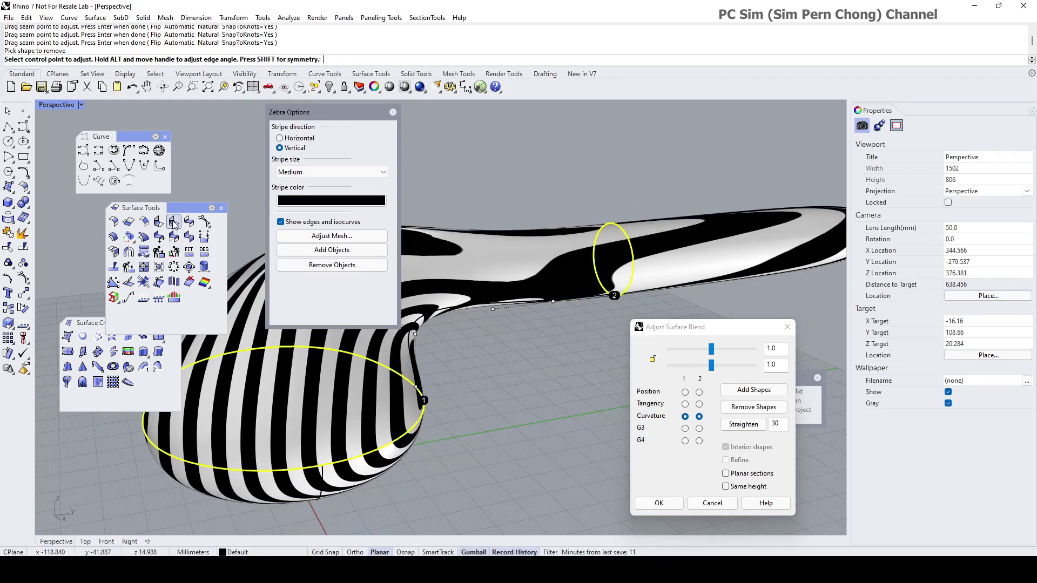
pyautogui.moveTo(185, 208); pyautogui.dragTo(184, 158)
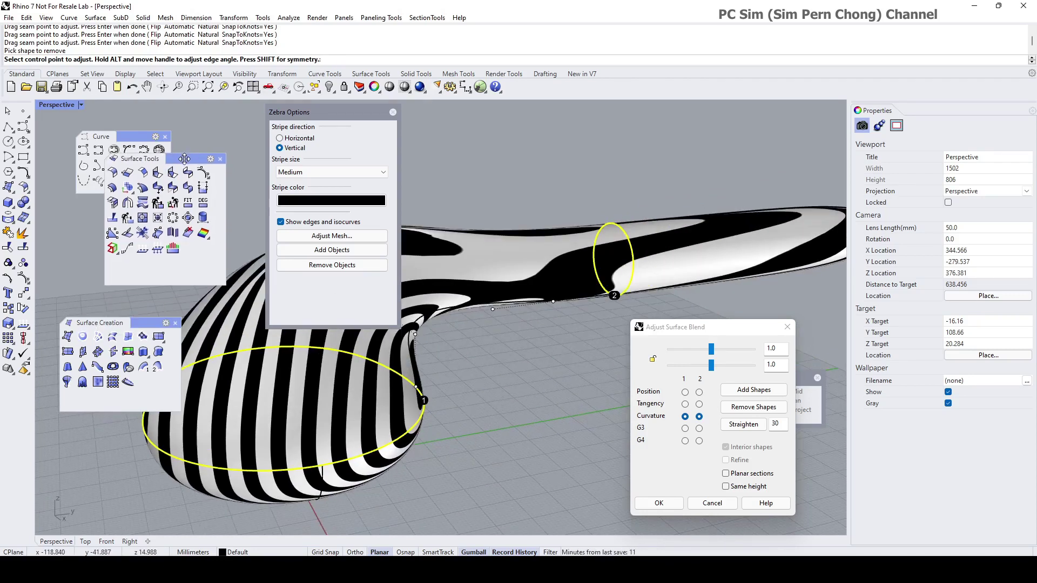
# Set the blend's continuity at the bowl rim, edge 1, to Tangency and inspect the stripes across that edge.
pyautogui.click(685, 404)
pyautogui.scroll(-3, 501, 364)
pyautogui.moveTo(332, 116); pyautogui.dragTo(109, 306)
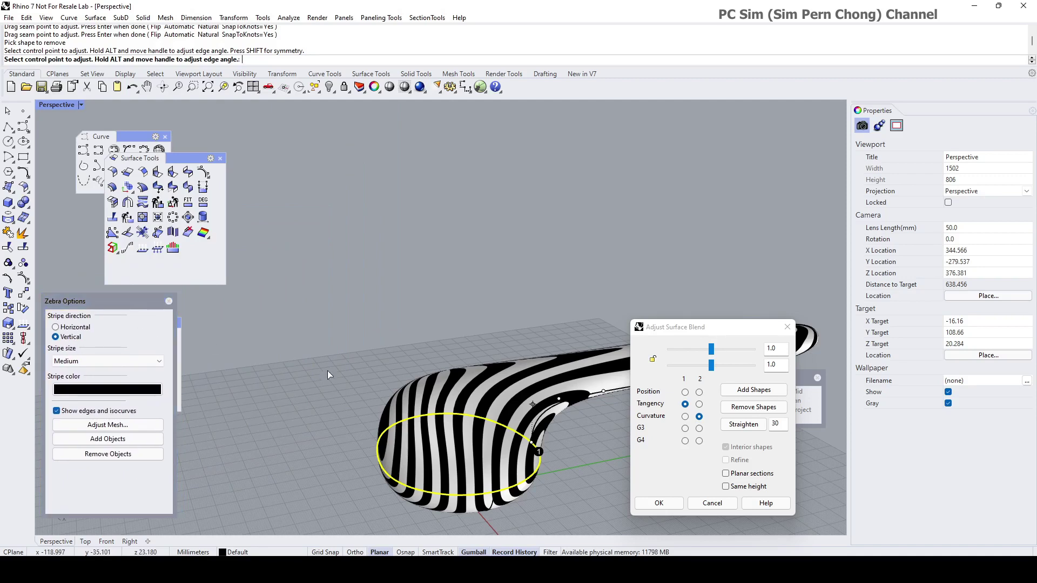
pyautogui.moveTo(339, 360)
pyautogui.mouseDown(button='right')
pyautogui.moveTo(335, 338)
pyautogui.moveTo(330, 350)
pyautogui.mouseUp(button='right')
pyautogui.scroll(5, 421, 407)
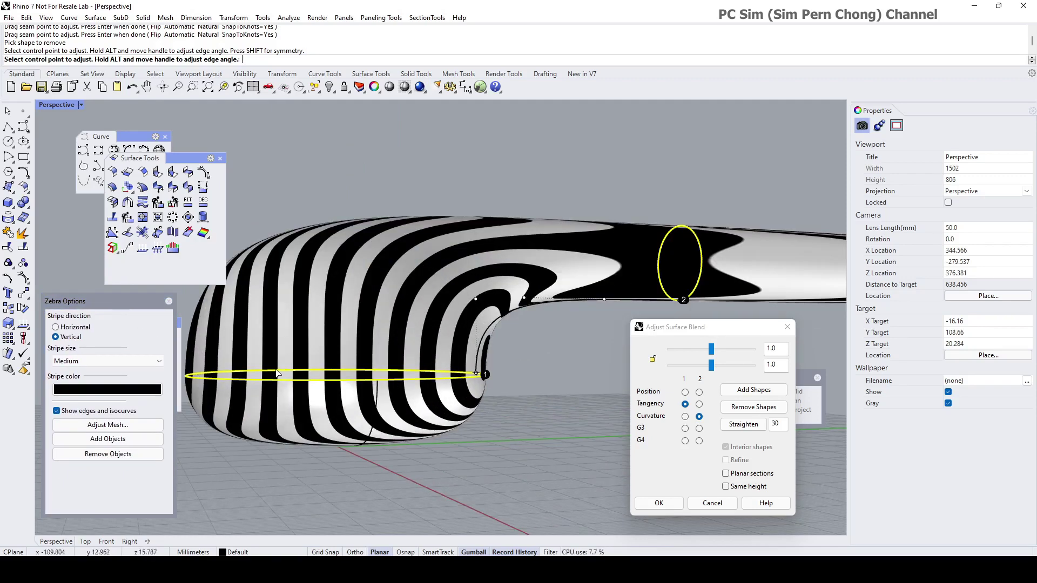
pyautogui.moveTo(276, 373); pyautogui.dragTo(321, 369, button='right')
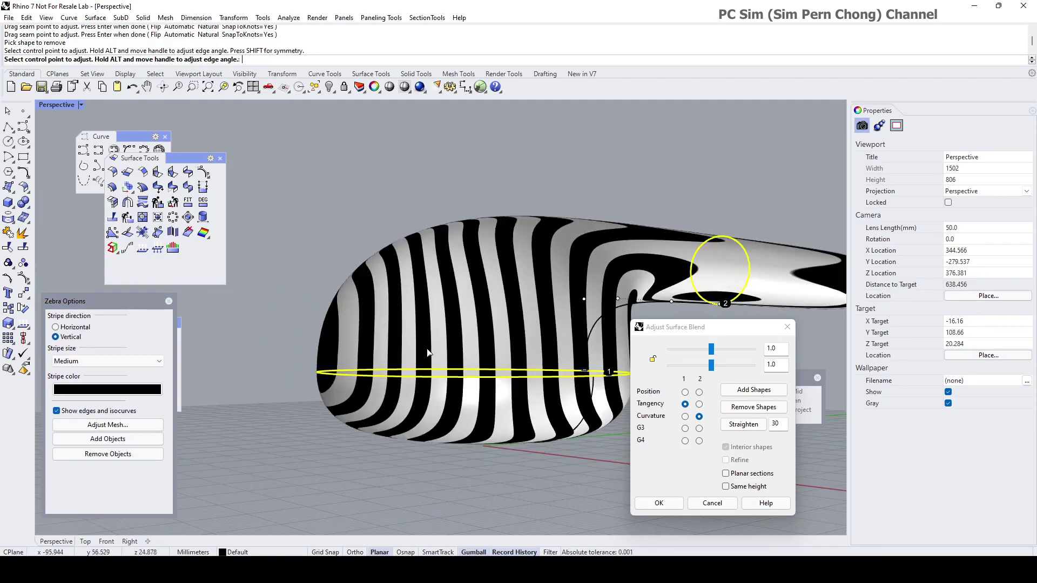
pyautogui.moveTo(430, 391); pyautogui.dragTo(425, 429, button='right')
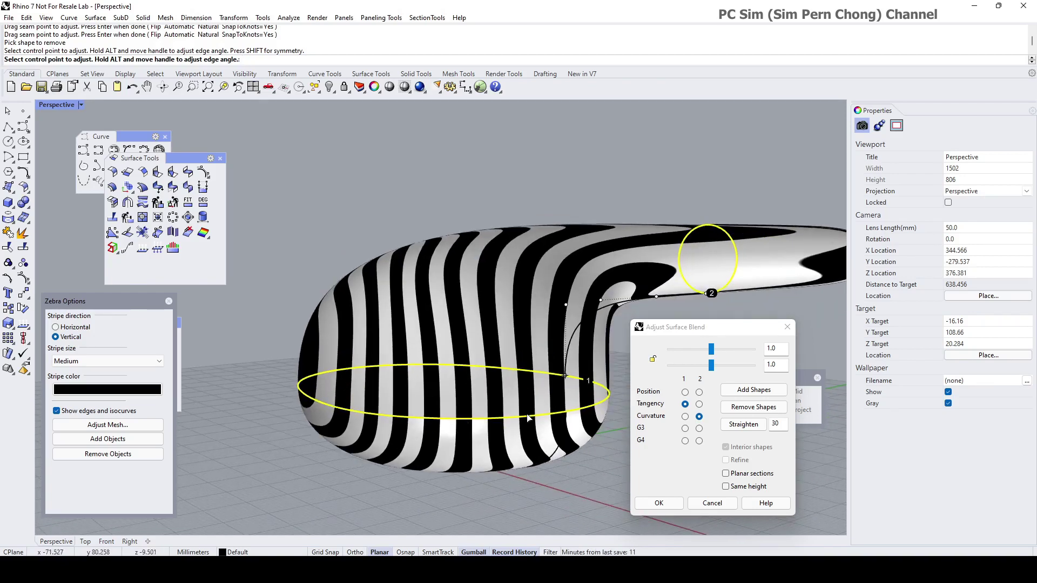
pyautogui.scroll(-5, 436, 378)
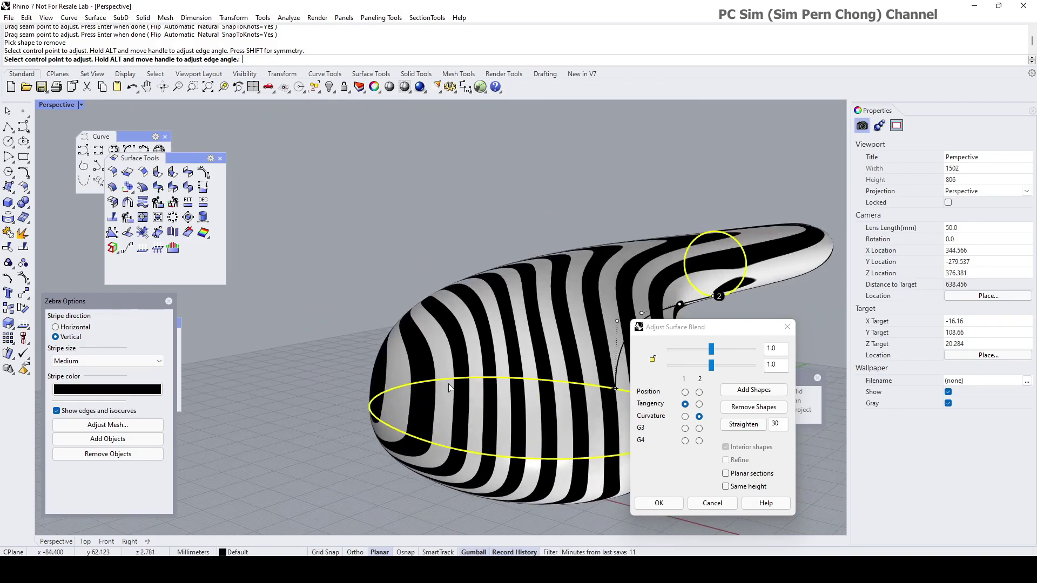
# Set the blend's continuity at the stem edge, edge 2, to Tangency and check that joint with horizontal and vertical zebra stripes.
pyautogui.moveTo(449, 387); pyautogui.dragTo(569, 414, button='right')
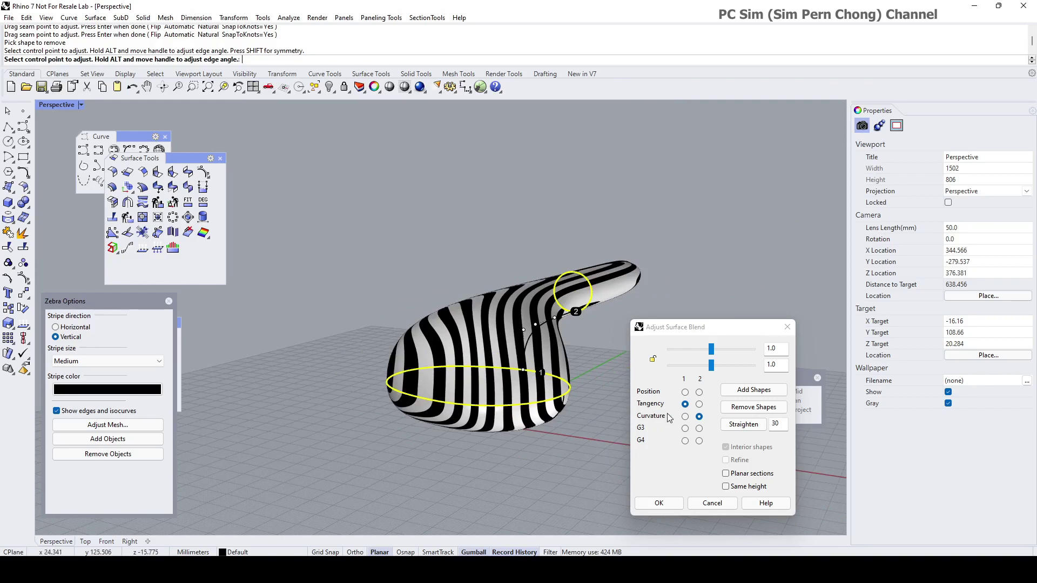
pyautogui.moveTo(484, 403); pyautogui.dragTo(448, 405, button='right')
pyautogui.scroll(4, 401, 392)
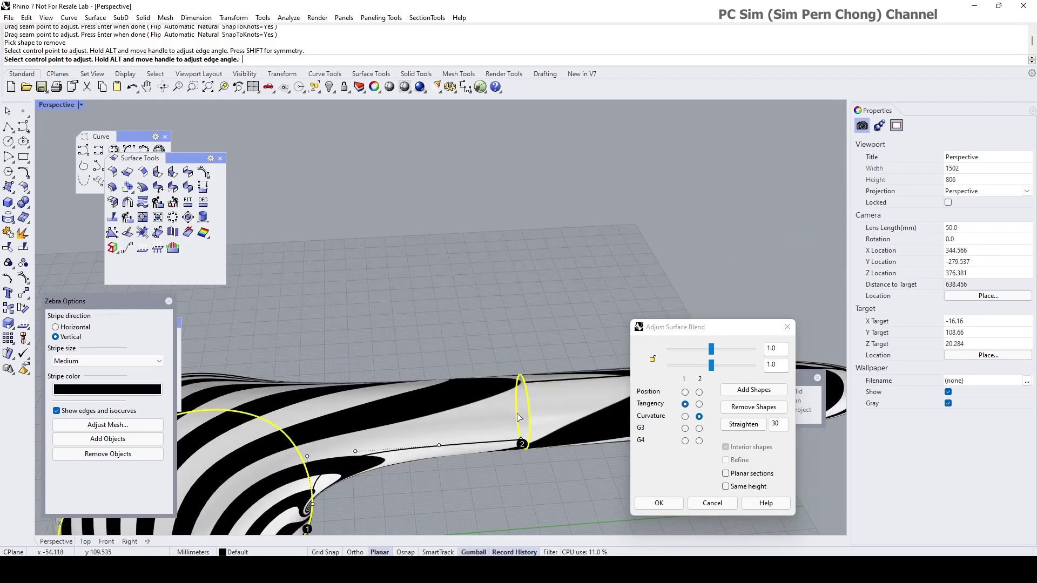
pyautogui.click(699, 404)
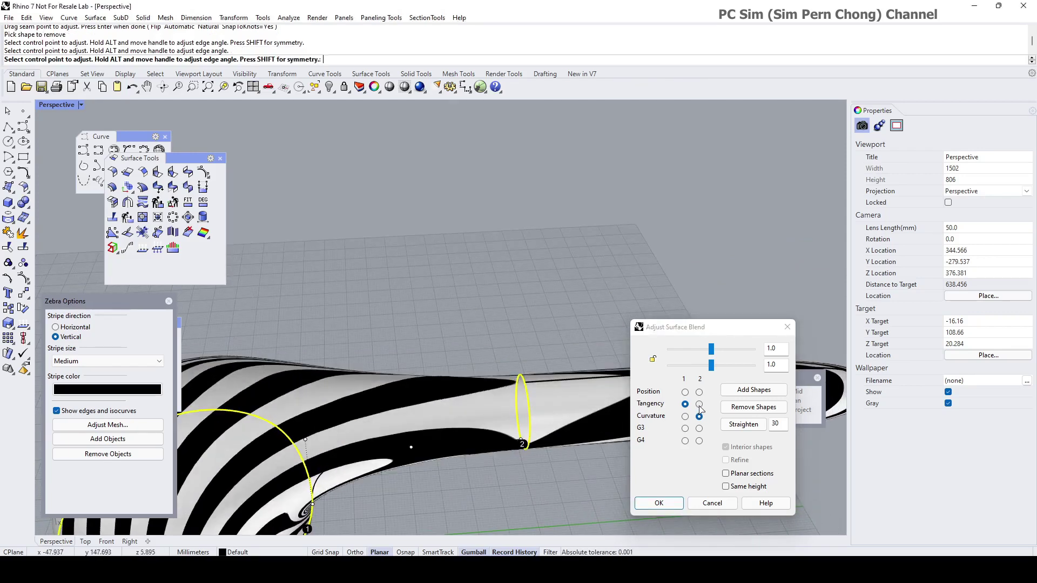
pyautogui.moveTo(519, 410); pyautogui.dragTo(502, 442, button='right')
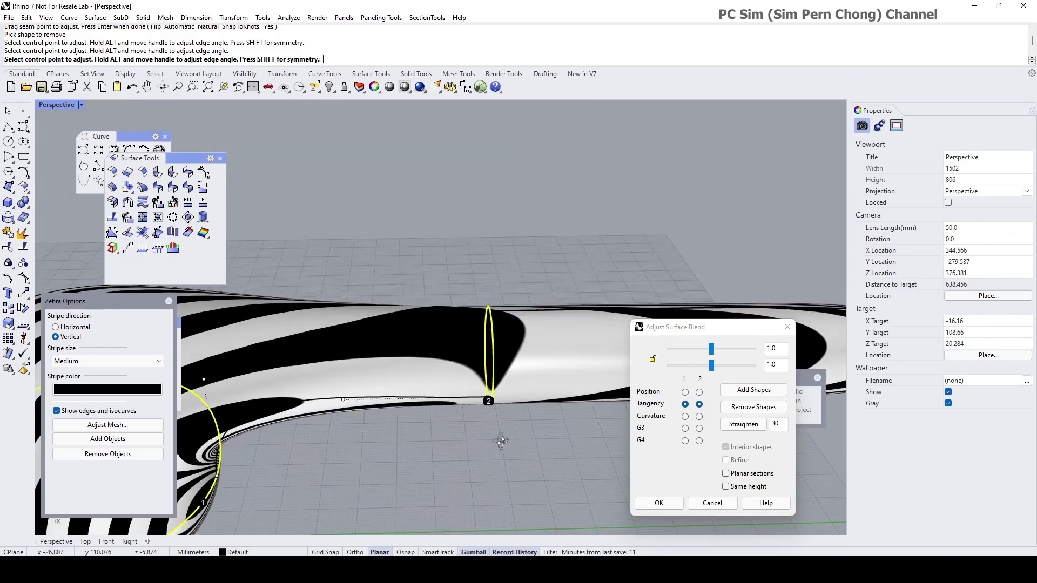
pyautogui.click(57, 328)
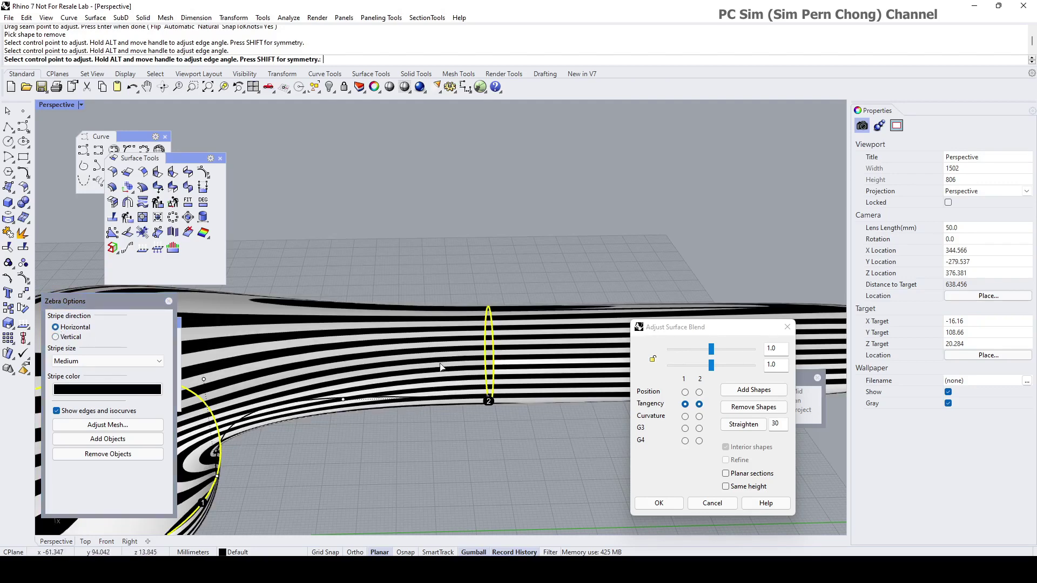
pyautogui.moveTo(440, 368); pyautogui.dragTo(528, 241, button='right')
pyautogui.click(56, 336)
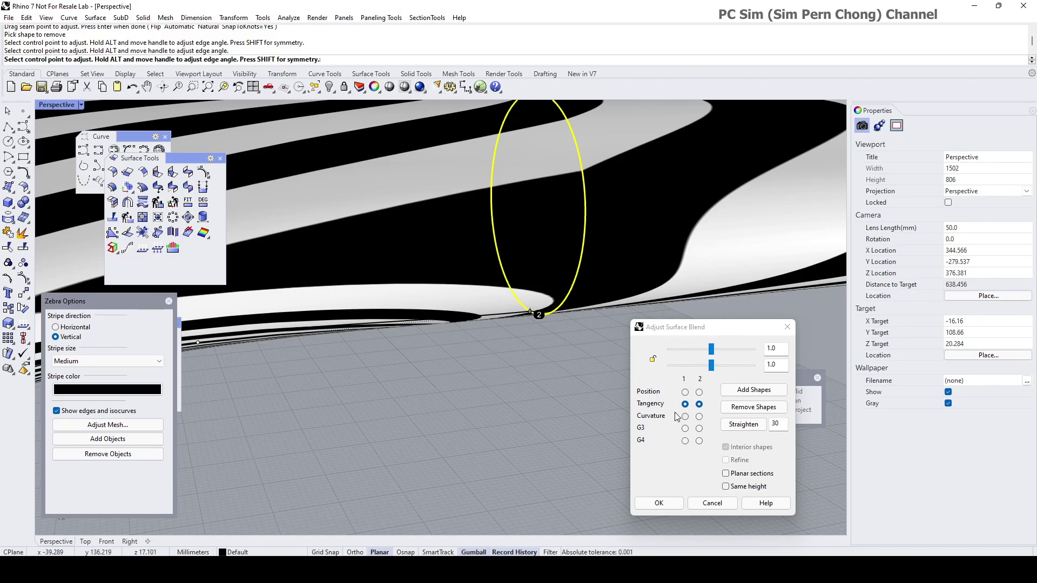
# Set the blend's edge 2 back to Curvature, keep edge 1 at Tangency, and inspect the stripes over the whole form.
pyautogui.click(699, 417)
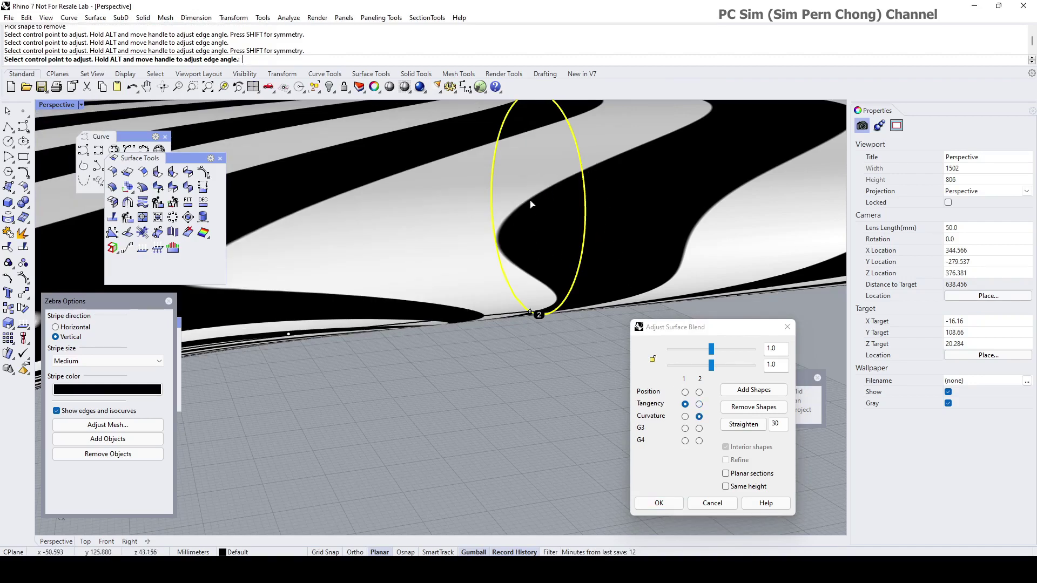
pyautogui.scroll(-8, 588, 222)
pyautogui.moveTo(531, 247); pyautogui.dragTo(413, 365, button='right')
pyautogui.scroll(3, 413, 365)
pyautogui.scroll(-2, 392, 323)
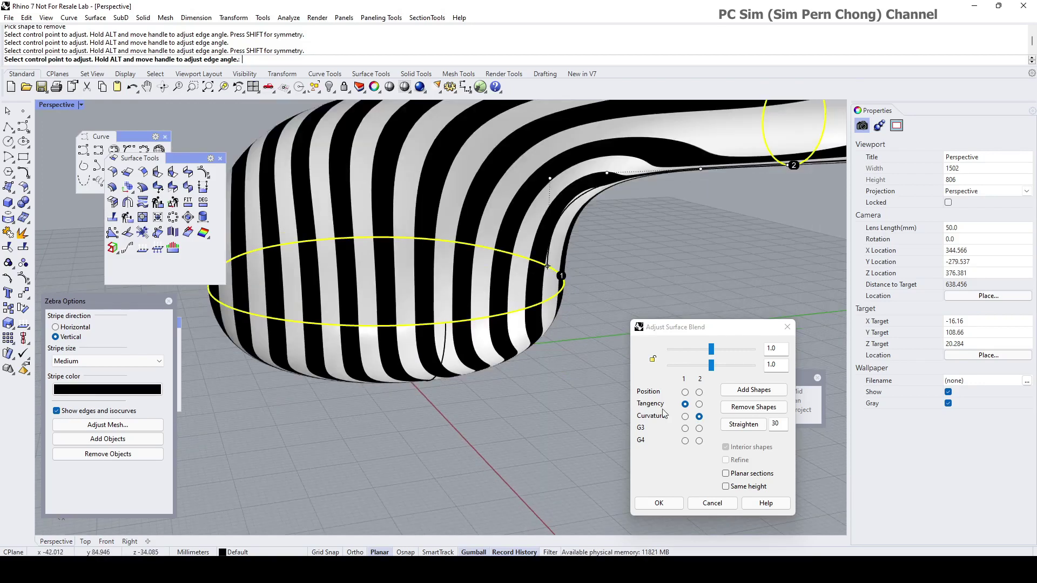
pyautogui.click(684, 403)
pyautogui.scroll(-3, 496, 291)
pyautogui.moveTo(476, 289); pyautogui.dragTo(461, 273, button='right')
pyautogui.scroll(2, 456, 310)
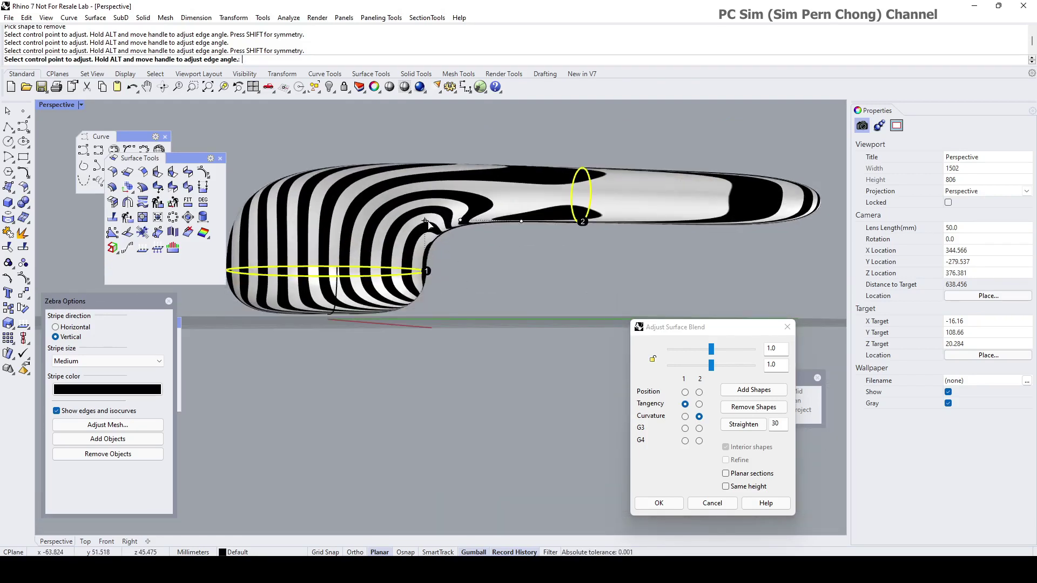
# Adjust the blend's shape by shifting the section handle above the bowl rim, and accept the blend surface.
pyautogui.scroll(2, 425, 222)
pyautogui.moveTo(423, 220); pyautogui.dragTo(422, 243)
pyautogui.moveTo(459, 262); pyautogui.dragTo(511, 305, button='right')
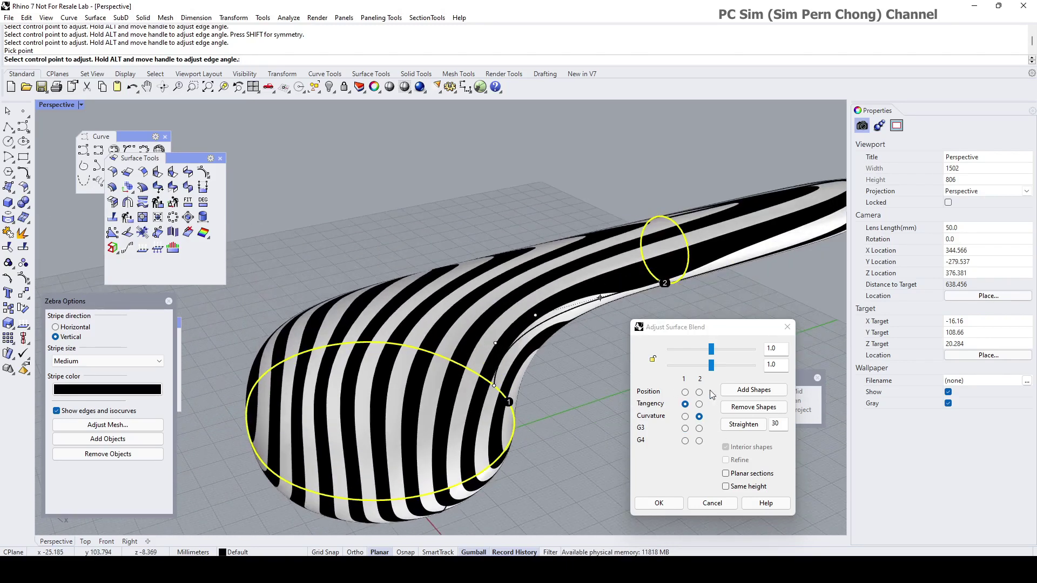
pyautogui.click(682, 503)
pyautogui.moveTo(610, 413); pyautogui.dragTo(500, 392, button='right')
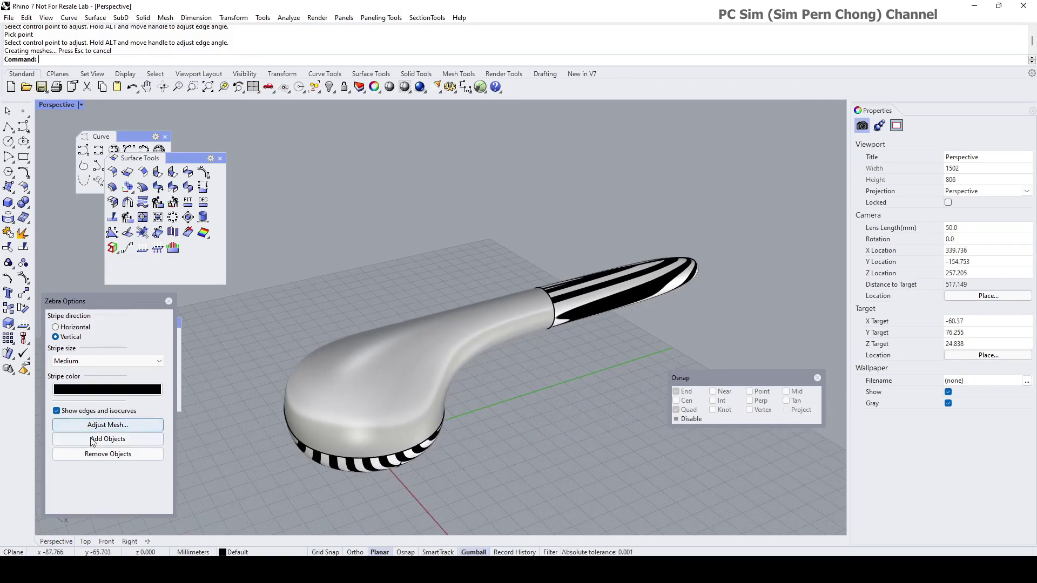
# Add the new blend surface to the zebra analysis and hide its isocurves.
pyautogui.click(108, 439)
pyautogui.click(411, 361)
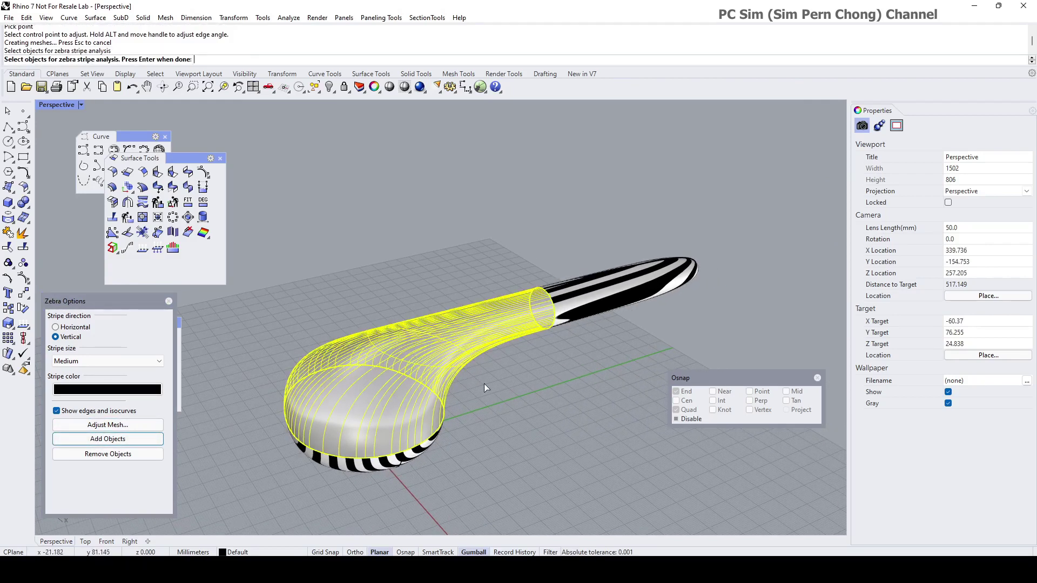
pyautogui.press('Return')
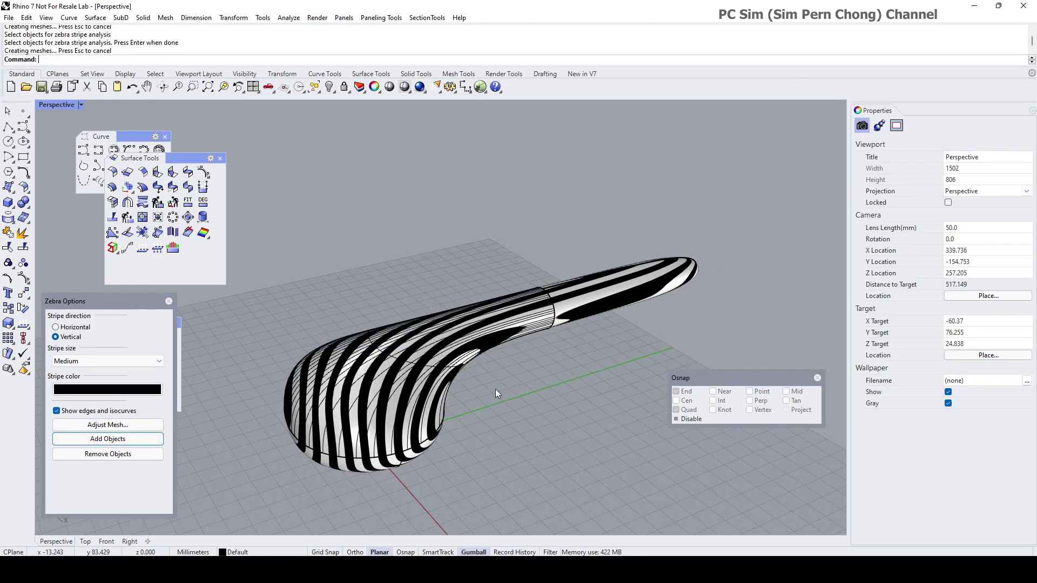
pyautogui.click(527, 320)
pyautogui.press('Escape')
# Select the stem's profile curve and move it with the gumball to reshape the stem and the linked blend.
pyautogui.moveTo(617, 362); pyautogui.dragTo(547, 324, button='right')
pyautogui.click(585, 325)
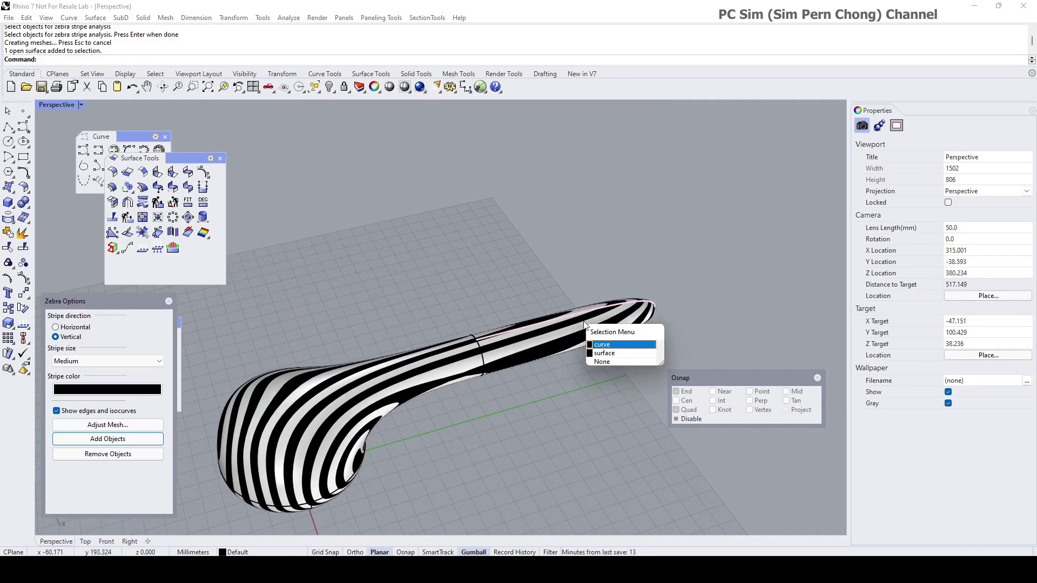
pyautogui.click(606, 347)
pyautogui.moveTo(599, 342); pyautogui.dragTo(606, 322, button='right')
pyautogui.moveTo(603, 302); pyautogui.dragTo(551, 270)
pyautogui.moveTo(534, 338); pyautogui.dragTo(485, 358, button='right')
# Examine the zebra stripes across the joint between the stem and the blend from several distances and angles.
pyautogui.scroll(3, 452, 296)
pyautogui.scroll(-4, 489, 304)
pyautogui.scroll(5, 492, 329)
pyautogui.scroll(2, 480, 354)
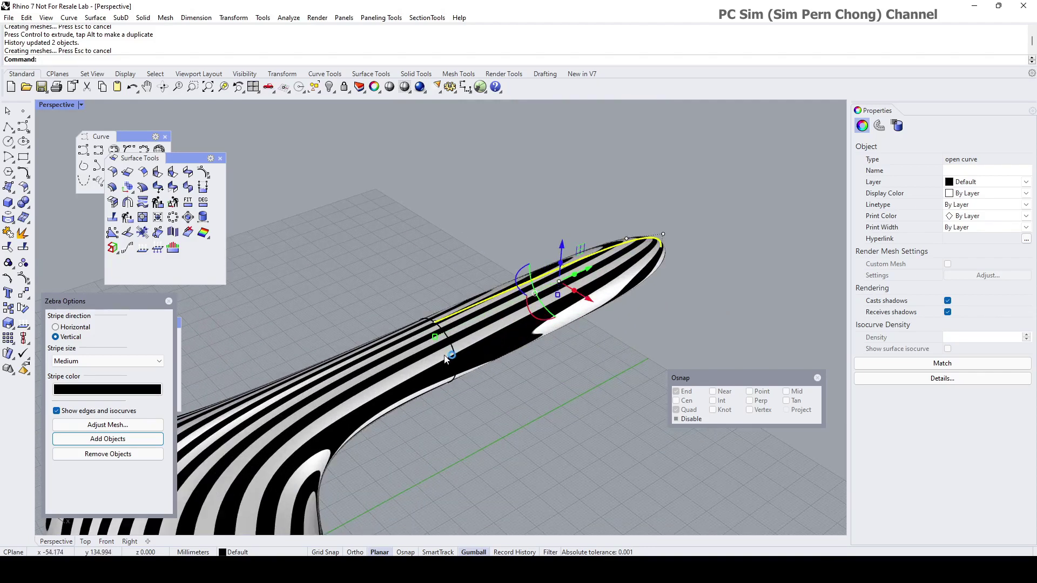
pyautogui.scroll(-2, 468, 344)
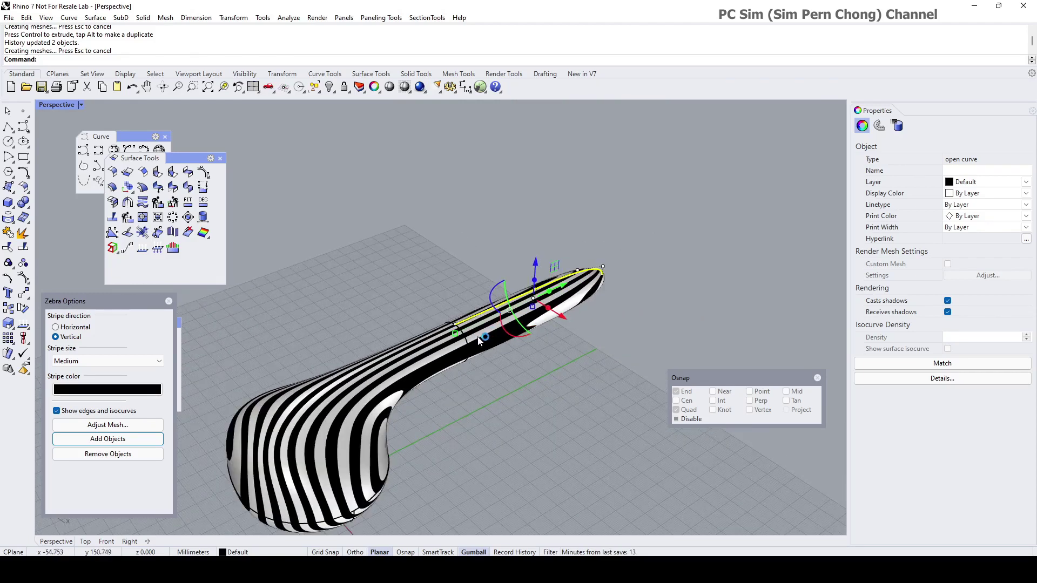
pyautogui.scroll(5, 478, 338)
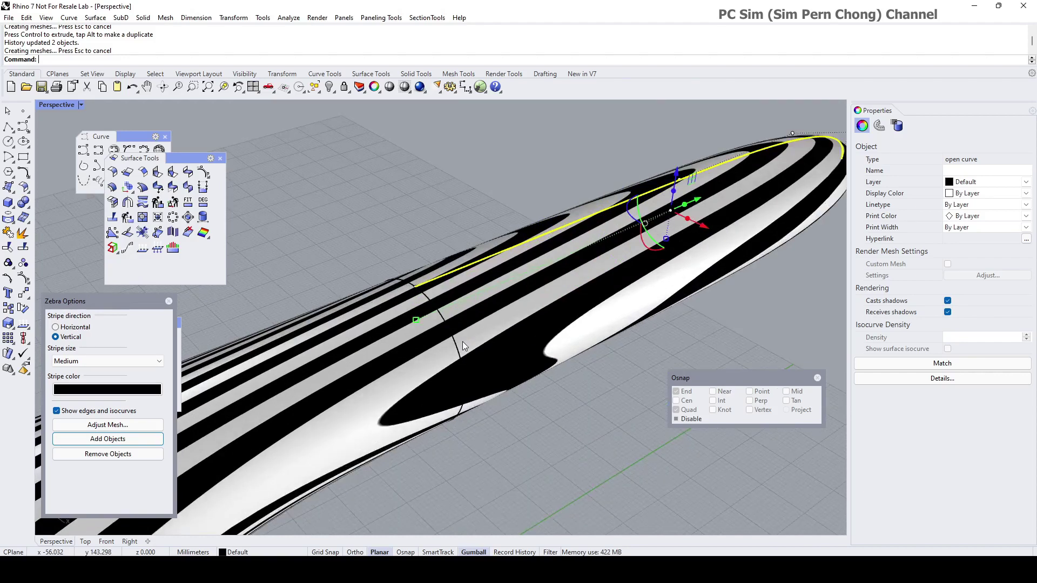
pyautogui.scroll(-3, 462, 341)
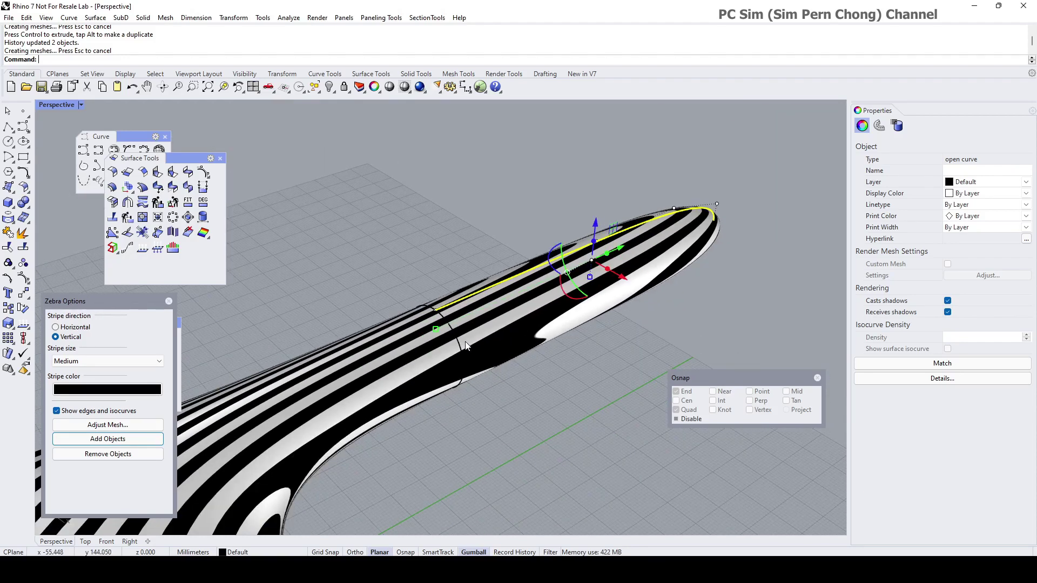
pyautogui.moveTo(466, 346); pyautogui.dragTo(476, 304, button='right')
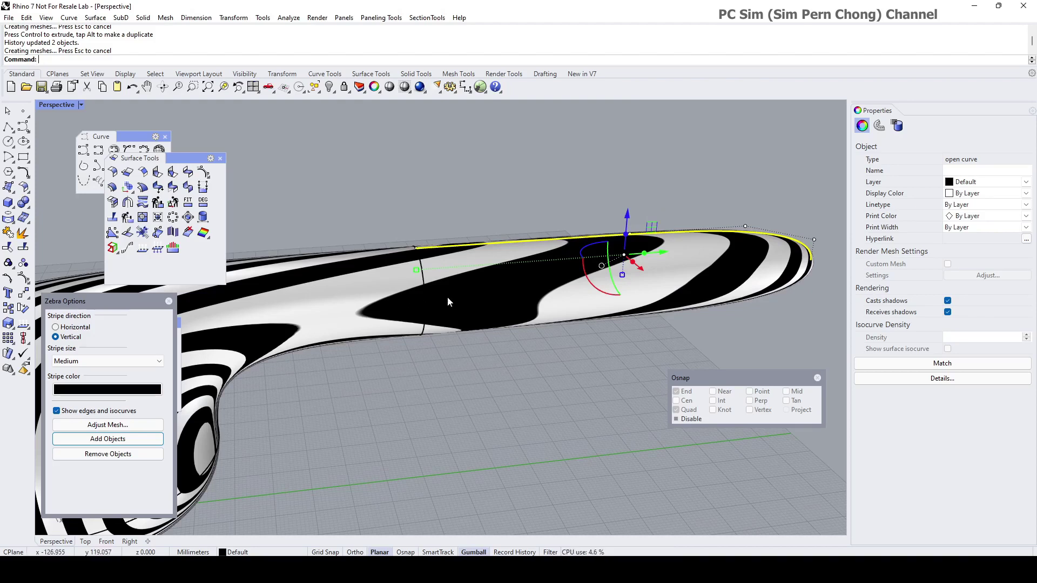
pyautogui.scroll(-10, 447, 294)
pyautogui.moveTo(447, 296); pyautogui.dragTo(449, 324, button='right')
# Move the profile curve's end point at the blend joint along the Y axis toward the stem's tip.
pyautogui.scroll(2, 440, 308)
pyautogui.scroll(2, 440, 307)
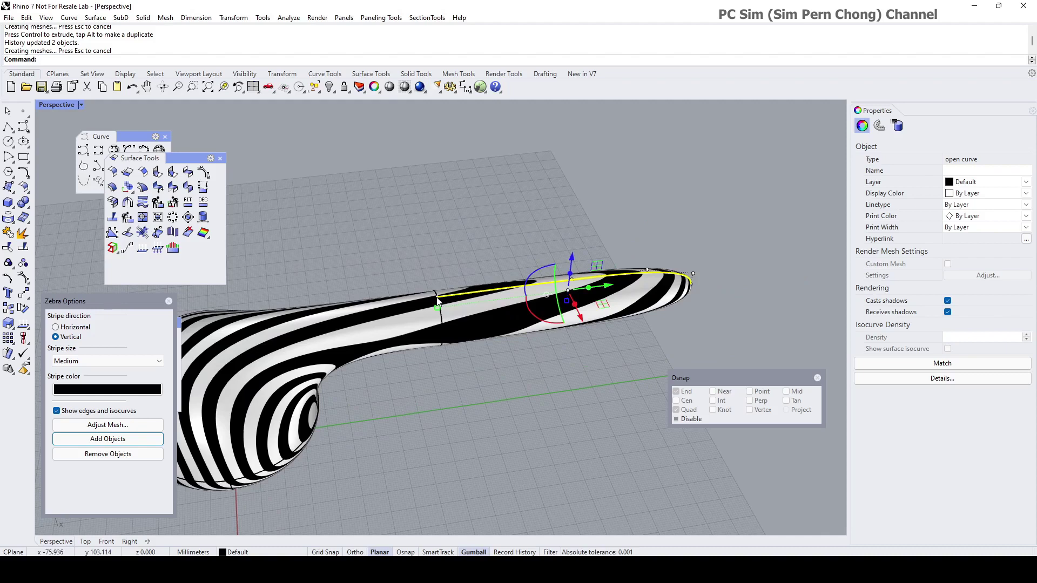
pyautogui.scroll(3, 438, 301)
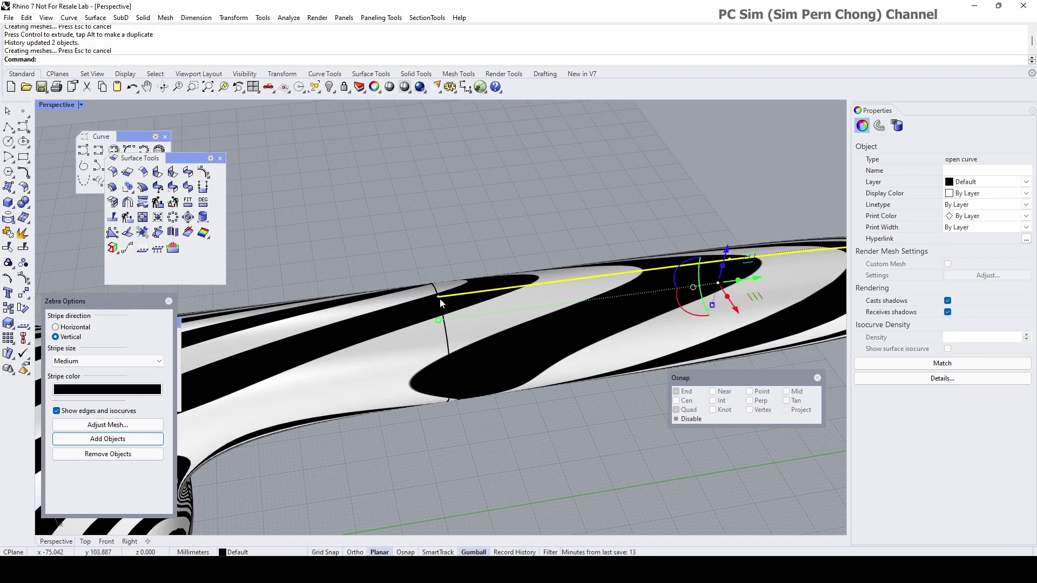
pyautogui.keyDown('ctrl'); pyautogui.keyDown('shift'); pyautogui.click(438, 297); pyautogui.keyUp('shift'); pyautogui.keyUp('ctrl')
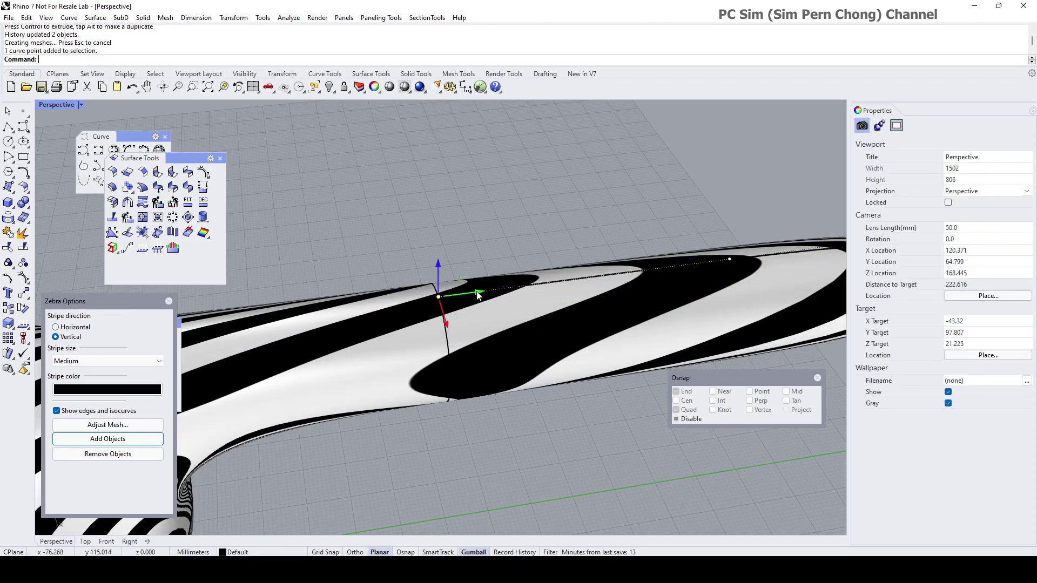
pyautogui.moveTo(478, 295); pyautogui.dragTo(512, 293)
pyautogui.scroll(-4, 464, 312)
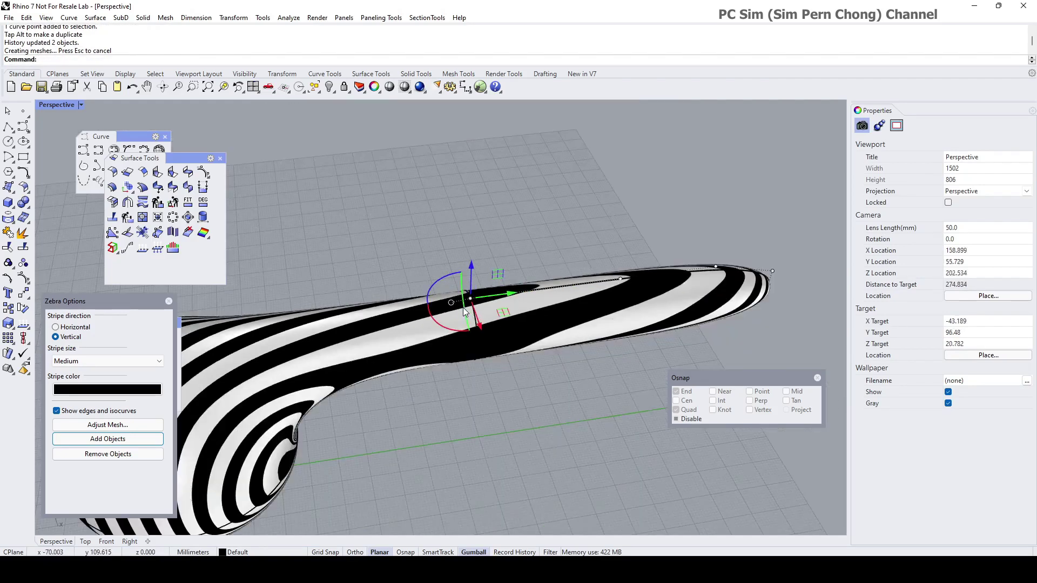
# Select the profile curve's control points at the stem's tip, shift them with the gumball, and clear the selection.
pyautogui.scroll(-4, 463, 308)
pyautogui.moveTo(447, 317); pyautogui.dragTo(454, 289, button='right')
pyautogui.keyDown('shift'); pyautogui.moveTo(287, 325); pyautogui.dragTo(378, 304, button='right'); pyautogui.keyUp('shift')
pyautogui.moveTo(610, 238); pyautogui.dragTo(730, 341)
pyautogui.moveTo(705, 281); pyautogui.dragTo(685, 287)
pyautogui.moveTo(627, 306); pyautogui.dragTo(701, 254, button='right')
pyautogui.press('Escape')
pyautogui.press('Escape')
# Turn on the stem surface's control points and get a closer look at those around its tip.
pyautogui.click(588, 284)
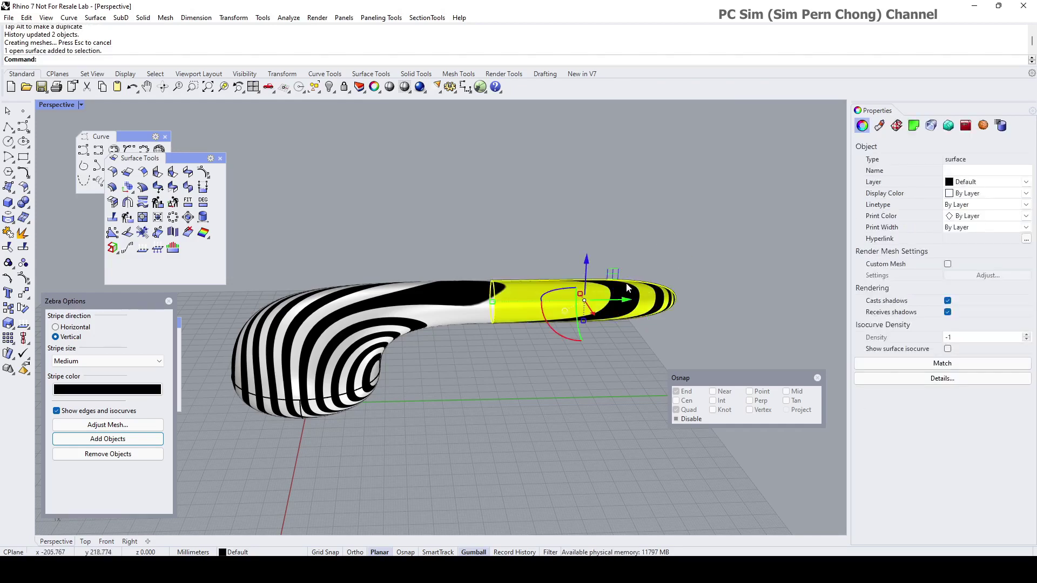
pyautogui.press('F10')
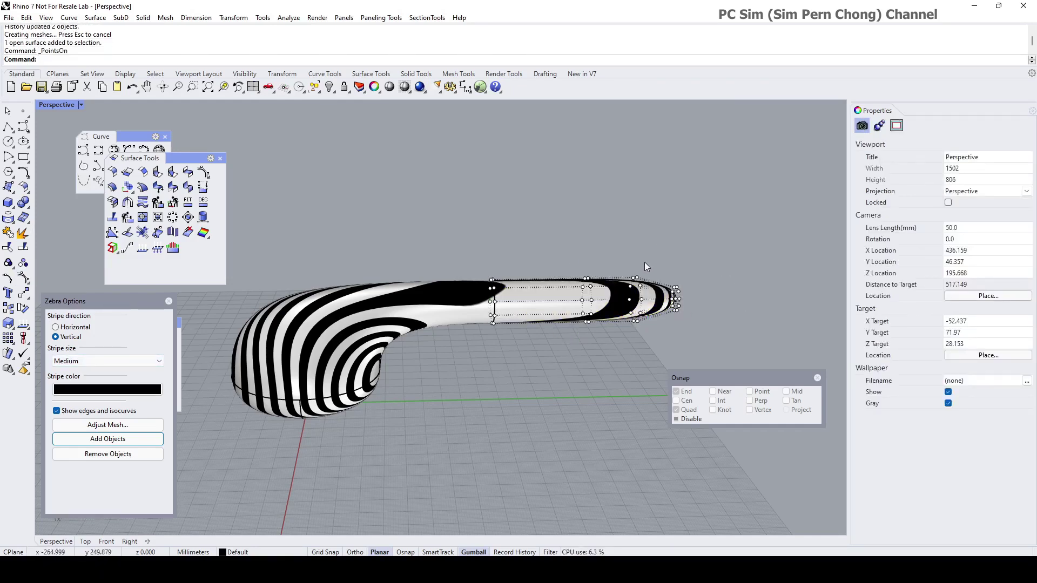
pyautogui.scroll(2, 607, 266)
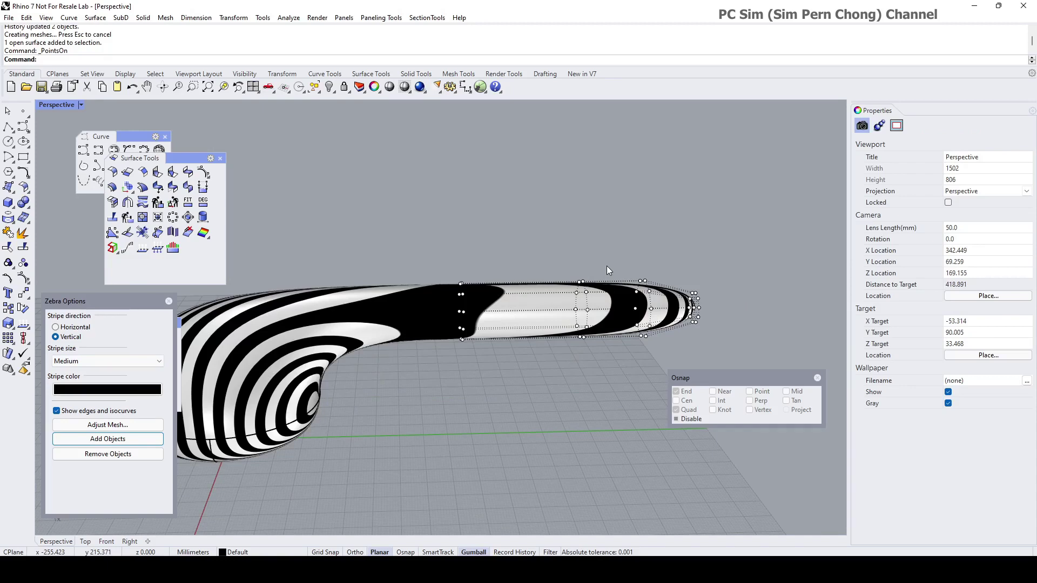
pyautogui.moveTo(607, 266); pyautogui.dragTo(657, 291, button='right')
pyautogui.scroll(3, 589, 306)
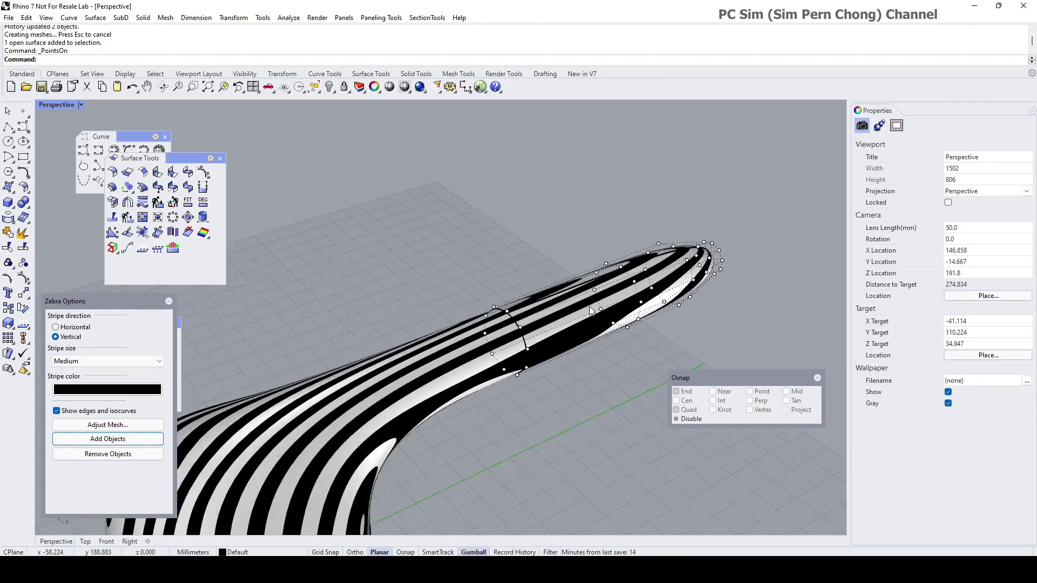
pyautogui.moveTo(754, 376); pyautogui.dragTo(738, 446)
pyautogui.moveTo(649, 330); pyautogui.dragTo(628, 311, button='right')
pyautogui.scroll(2, 650, 335)
# Try to move a control point on the underside of the stem's tip downward, cancel the history-breaking edit, and hide the points.
pyautogui.click(662, 333)
pyautogui.moveTo(662, 293); pyautogui.dragTo(665, 303, button='right')
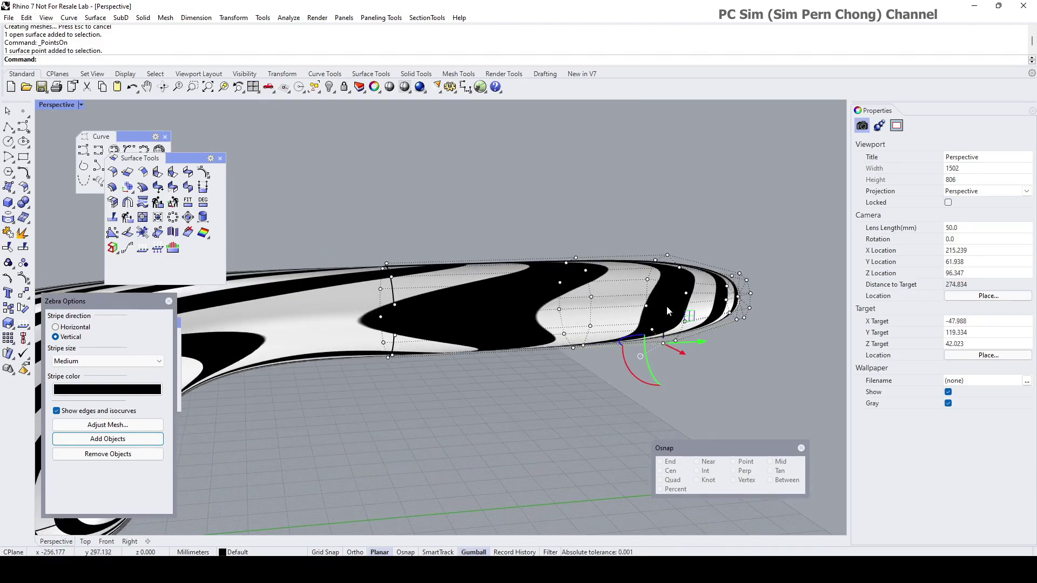
pyautogui.moveTo(663, 343); pyautogui.dragTo(662, 356)
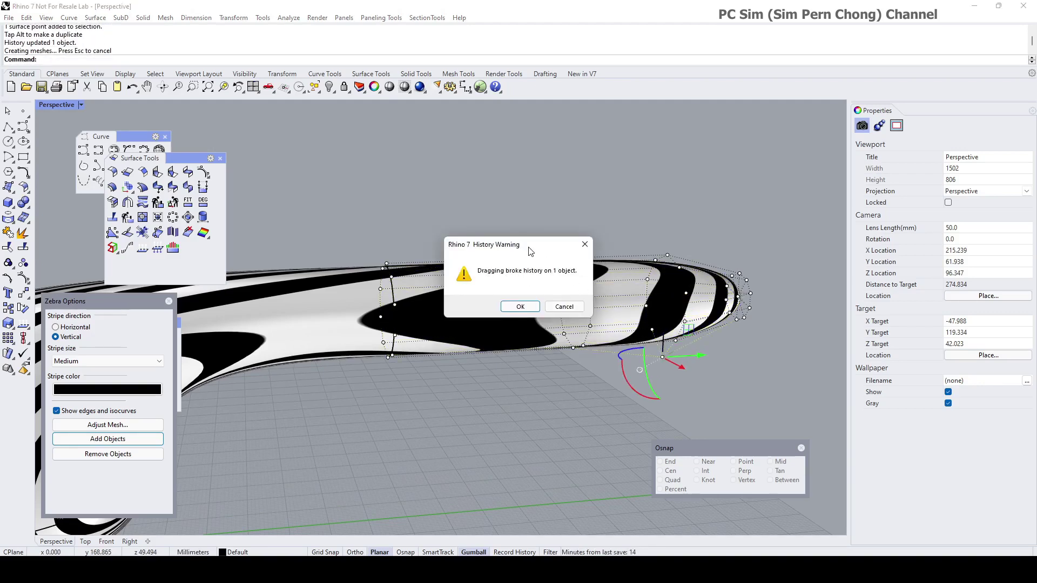
pyautogui.moveTo(525, 249); pyautogui.dragTo(461, 256)
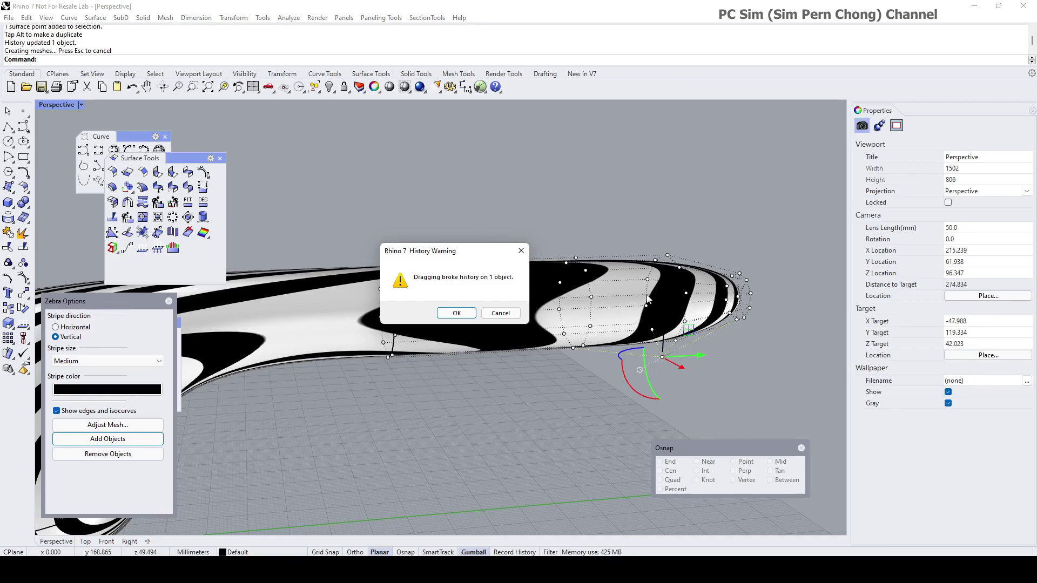
pyautogui.click(501, 313)
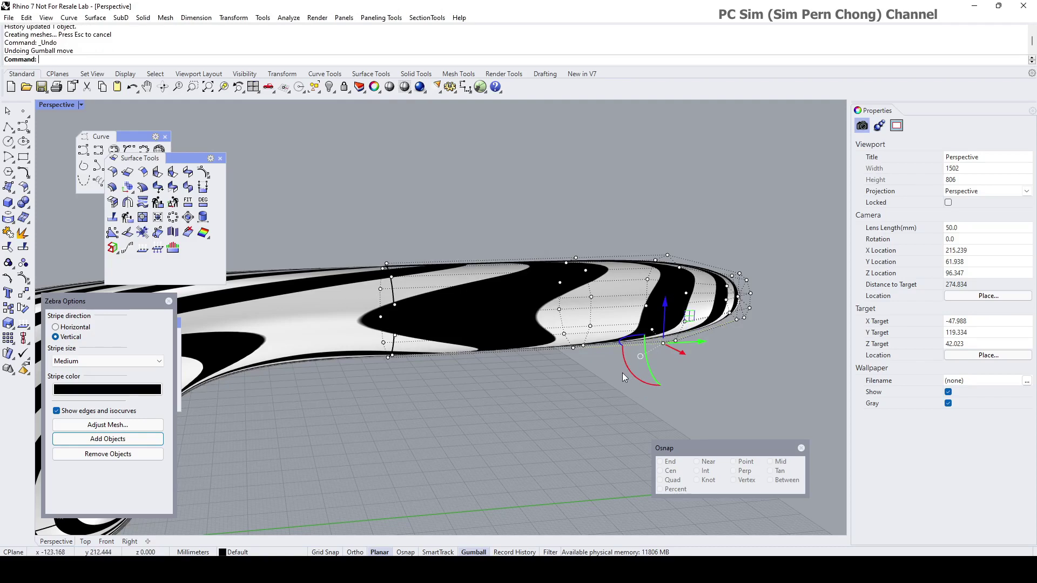
pyautogui.press('Escape')
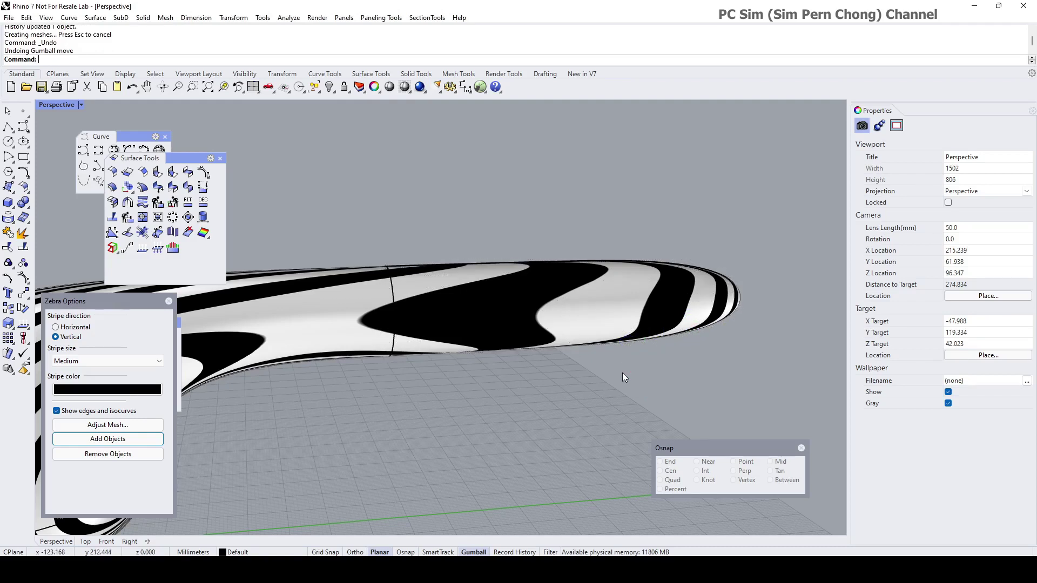
# Select the profile curve's control points at the stem's tip plus the next one inward, and shift them with the gumball.
pyautogui.click(651, 261)
pyautogui.moveTo(588, 257); pyautogui.dragTo(504, 325, button='right')
pyautogui.moveTo(666, 323); pyautogui.dragTo(575, 271, button='right')
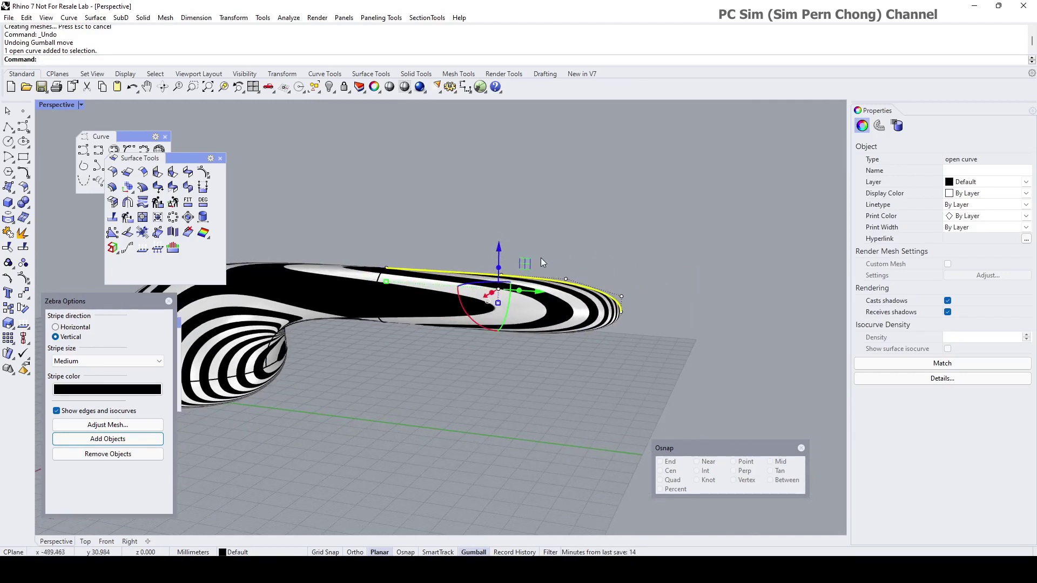
pyautogui.scroll(2, 543, 278)
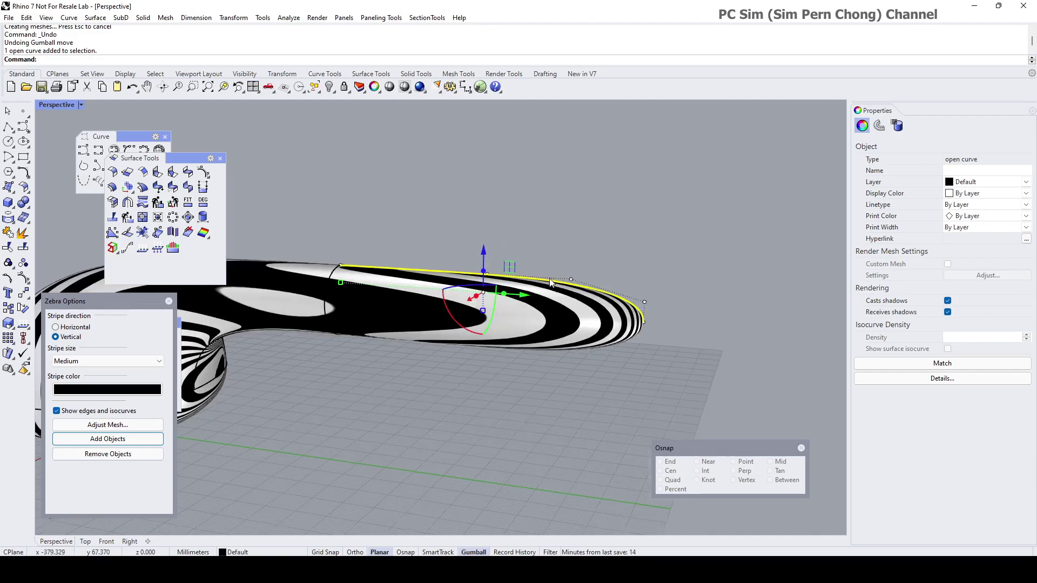
pyautogui.moveTo(545, 244); pyautogui.dragTo(709, 378)
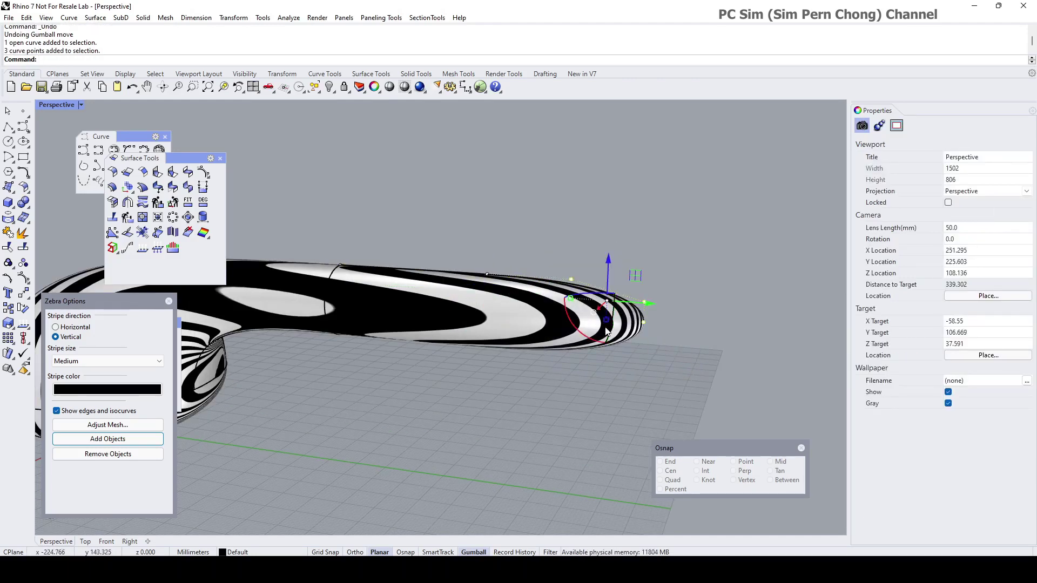
pyautogui.keyDown('shift'); pyautogui.click(487, 274); pyautogui.keyUp('shift')
pyautogui.moveTo(605, 301); pyautogui.dragTo(546, 305)
pyautogui.moveTo(532, 316); pyautogui.dragTo(558, 363, button='right')
pyautogui.moveTo(458, 353); pyautogui.dragTo(530, 365, button='right')
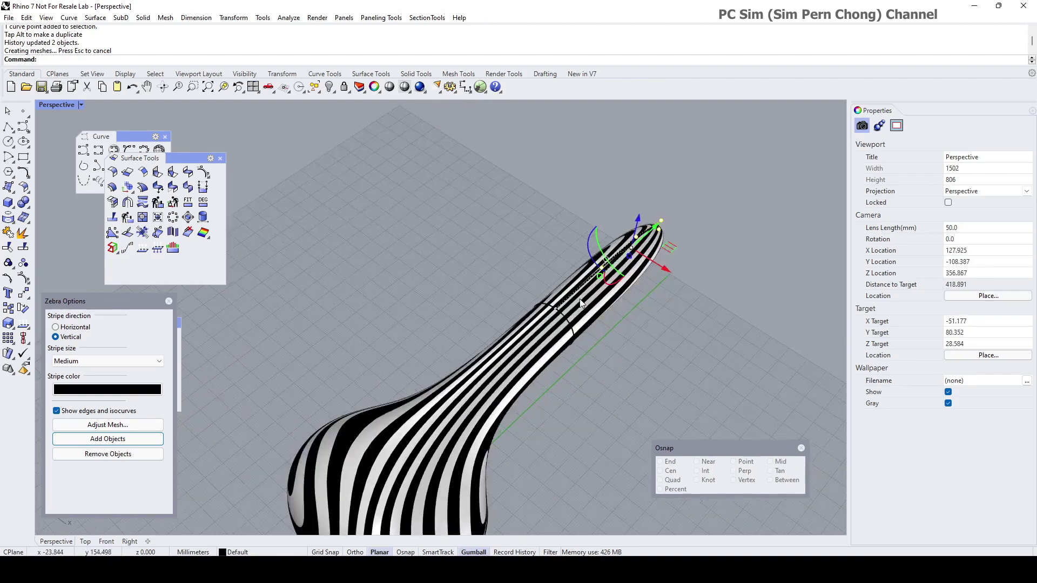
# Select the profile curve's end point at the blend joint, reposition it with the gumball, and check the zebra stripes over the whole form.
pyautogui.moveTo(560, 325); pyautogui.dragTo(503, 297, button='right')
pyautogui.scroll(4, 503, 298)
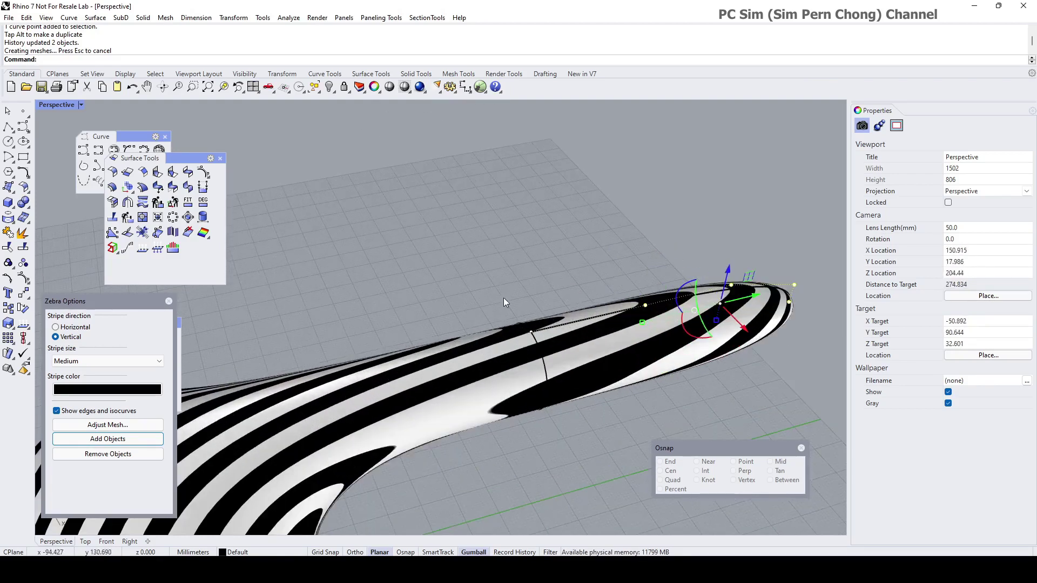
pyautogui.click(532, 331)
pyautogui.scroll(-4, 533, 330)
pyautogui.moveTo(532, 330); pyautogui.dragTo(533, 277, button='right')
pyautogui.moveTo(531, 268); pyautogui.dragTo(533, 267)
pyautogui.moveTo(533, 267); pyautogui.dragTo(278, 310, button='right')
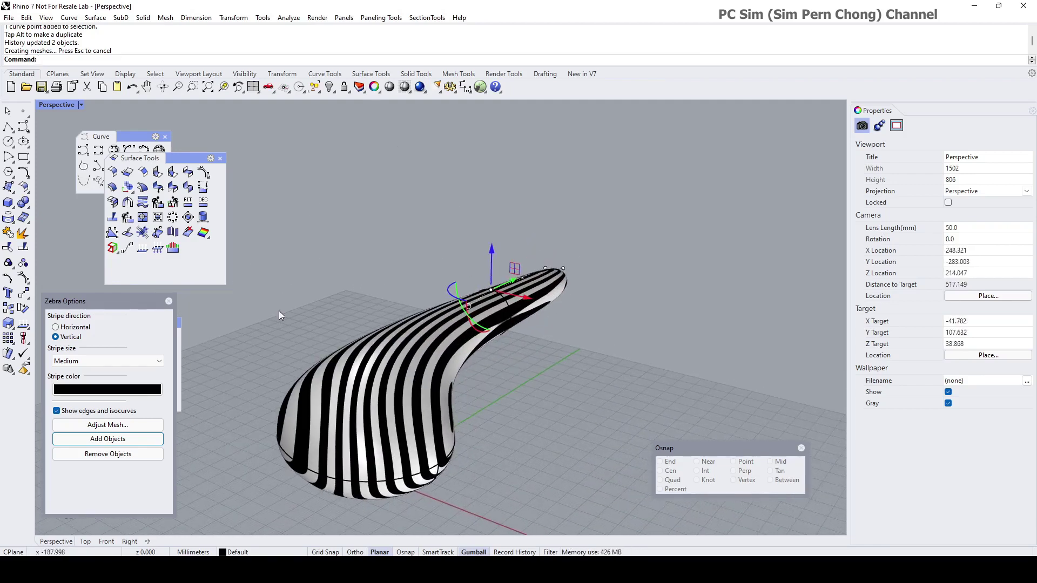
# Turn off the zebra analysis and hide the profile curve's control points.
pyautogui.click(169, 301)
pyautogui.scroll(-3, 322, 292)
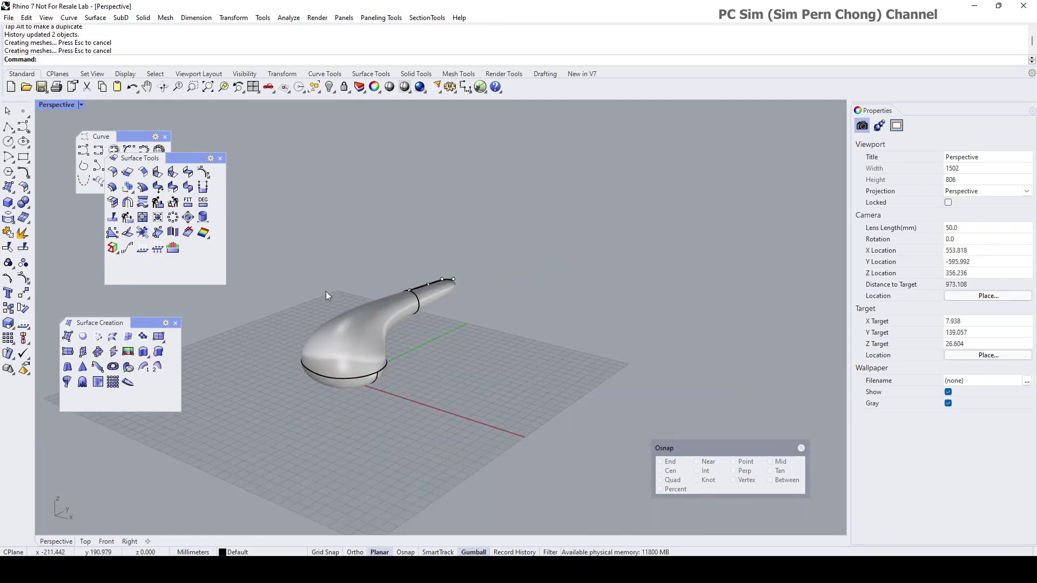
pyautogui.scroll(2, 347, 351)
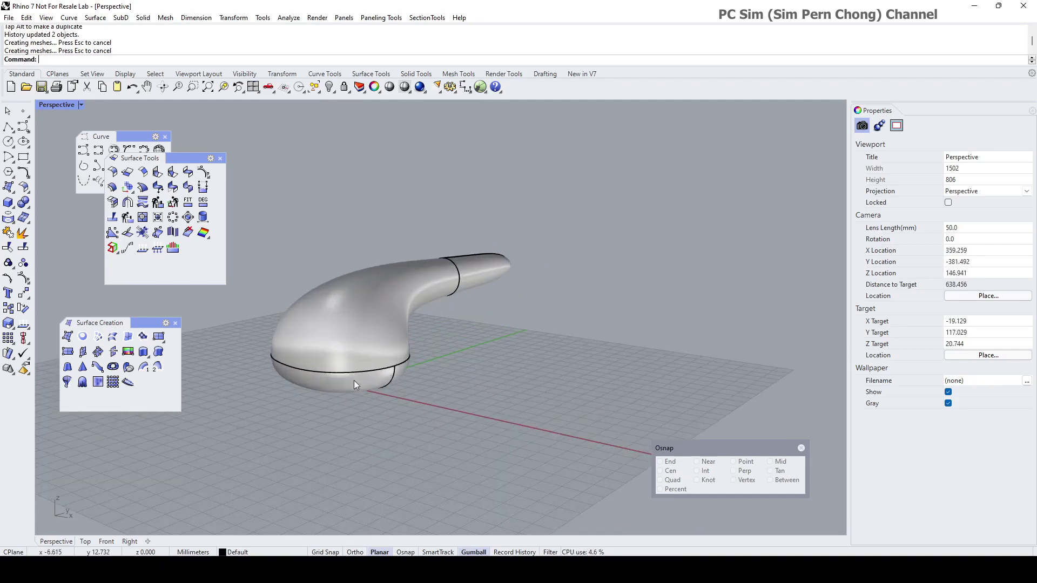
# Select the bowl, blend and stem surfaces and display an environment map on them to inspect the reflections.
pyautogui.click(354, 380)
pyautogui.keyDown('shift'); pyautogui.click(413, 291); pyautogui.keyUp('shift')
pyautogui.keyDown('shift'); pyautogui.click(476, 267); pyautogui.keyUp('shift')
pyautogui.scroll(-4, 487, 304)
pyautogui.moveTo(487, 304); pyautogui.dragTo(486, 376, button='right')
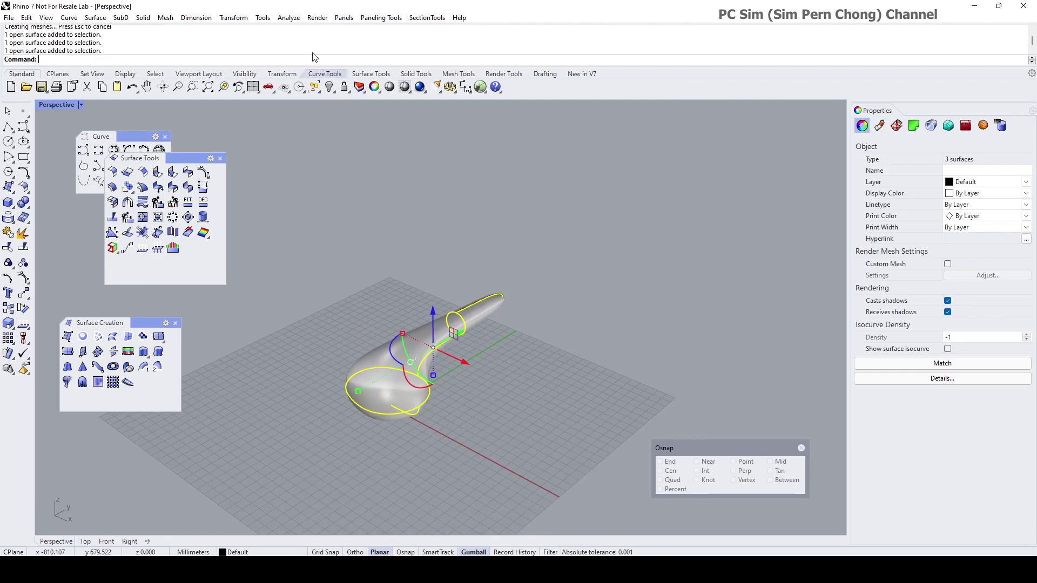
pyautogui.click(288, 17)
pyautogui.moveTo(346, 54)
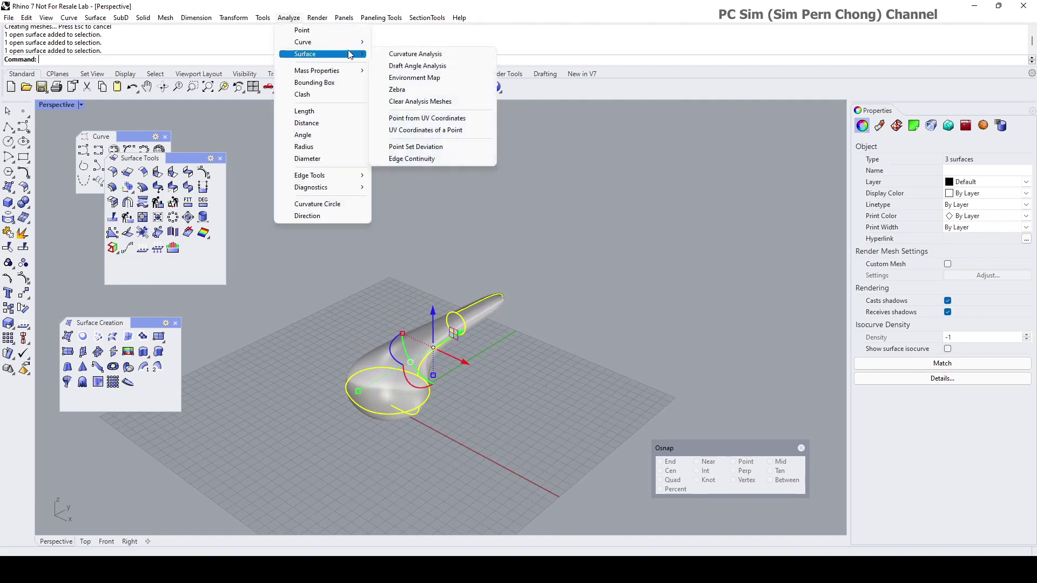
pyautogui.click(406, 81)
pyautogui.moveTo(394, 106); pyautogui.dragTo(523, 367, button='right')
pyautogui.click(476, 339)
pyautogui.moveTo(476, 340)
pyautogui.mouseDown(button='right')
pyautogui.moveTo(457, 259)
pyautogui.moveTo(500, 262)
pyautogui.moveTo(458, 326)
pyautogui.moveTo(476, 330)
pyautogui.mouseUp(button='right')
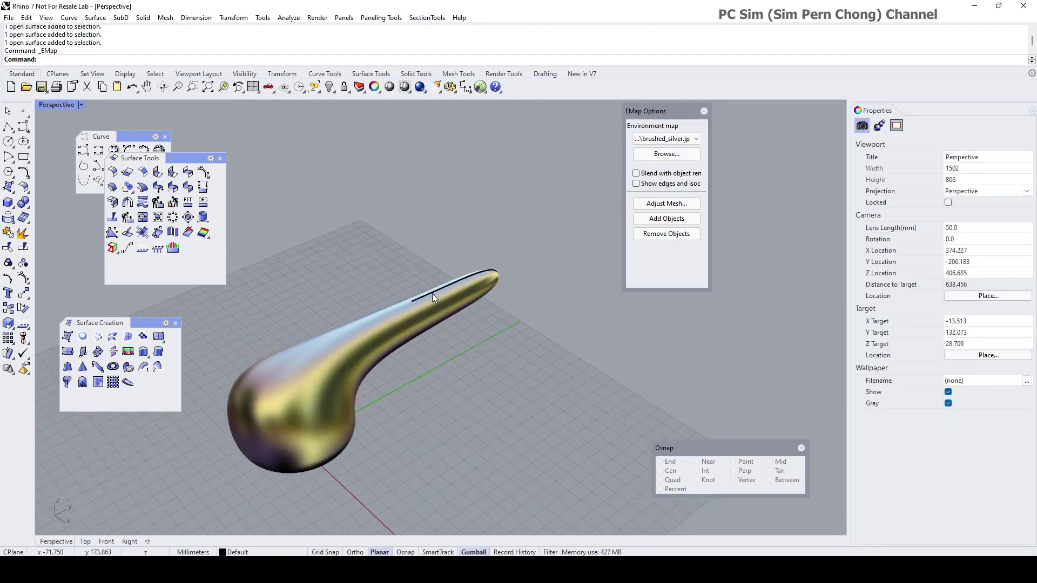
# Select the stem's profile curve and shift it slightly along the Y axis toward the bowl.
pyautogui.click(432, 293)
pyautogui.click(477, 322)
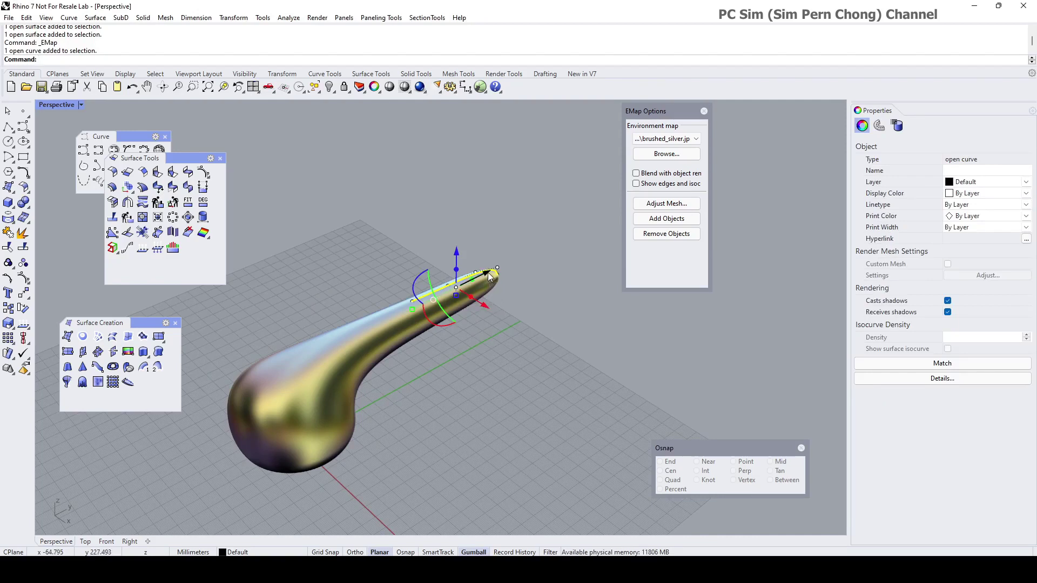
pyautogui.moveTo(489, 276); pyautogui.dragTo(478, 282)
pyautogui.moveTo(461, 326); pyautogui.dragTo(427, 315, button='right')
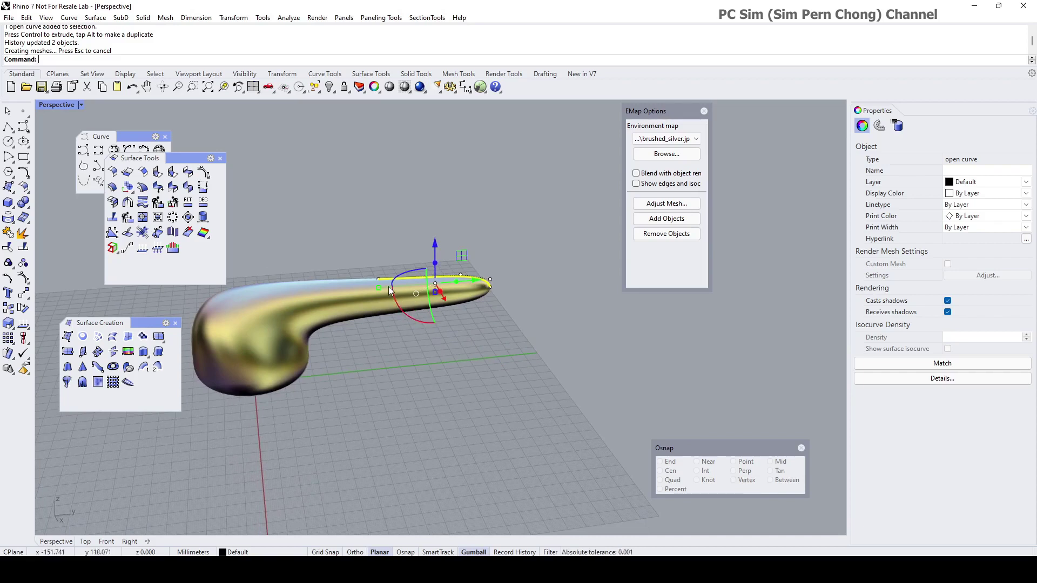
# Select the profile curve's end point at the blend joint and adjust its height with the gumball, checking the reflections from several angles.
pyautogui.scroll(2, 426, 315)
pyautogui.click(374, 277)
pyautogui.moveTo(414, 276); pyautogui.dragTo(441, 342, button='right')
pyautogui.moveTo(442, 307); pyautogui.dragTo(451, 303)
pyautogui.moveTo(452, 299); pyautogui.dragTo(481, 266, button='right')
pyautogui.moveTo(482, 267); pyautogui.dragTo(477, 271)
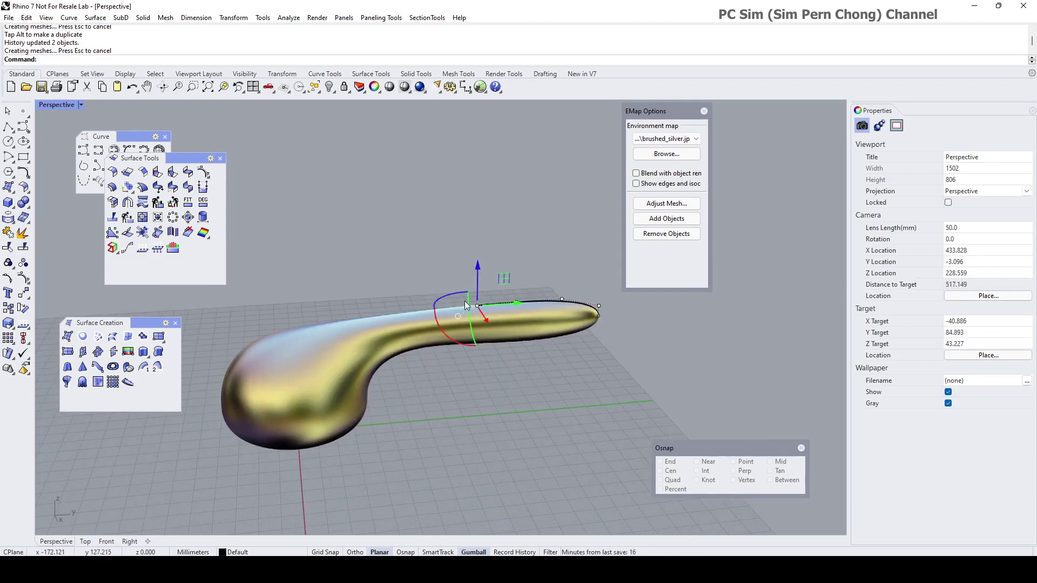
pyautogui.moveTo(478, 267); pyautogui.dragTo(474, 301, button='right')
pyautogui.scroll(2, 474, 302)
pyautogui.moveTo(481, 277); pyautogui.dragTo(481, 278)
pyautogui.moveTo(481, 278); pyautogui.dragTo(493, 327, button='right')
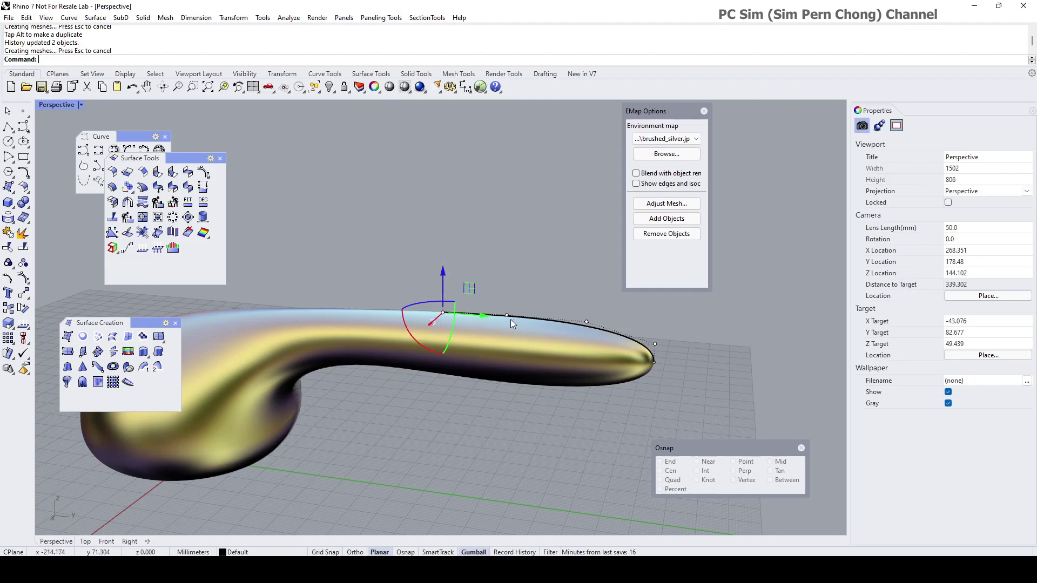
# Enable object snaps with only the Point snap active, keeping the snap options clear of the stem.
pyautogui.scroll(5, 495, 348)
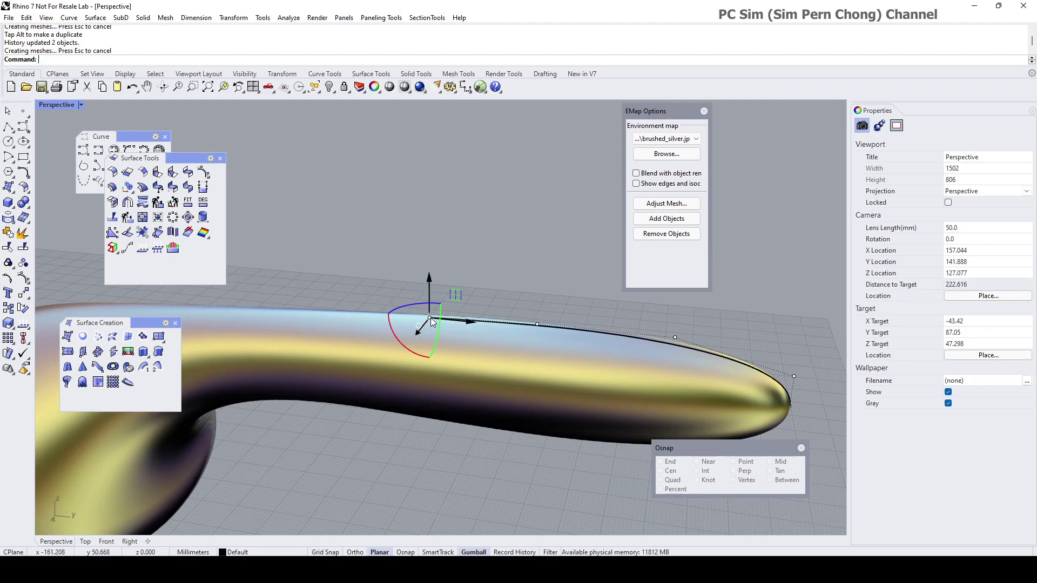
pyautogui.moveTo(683, 451); pyautogui.dragTo(689, 461)
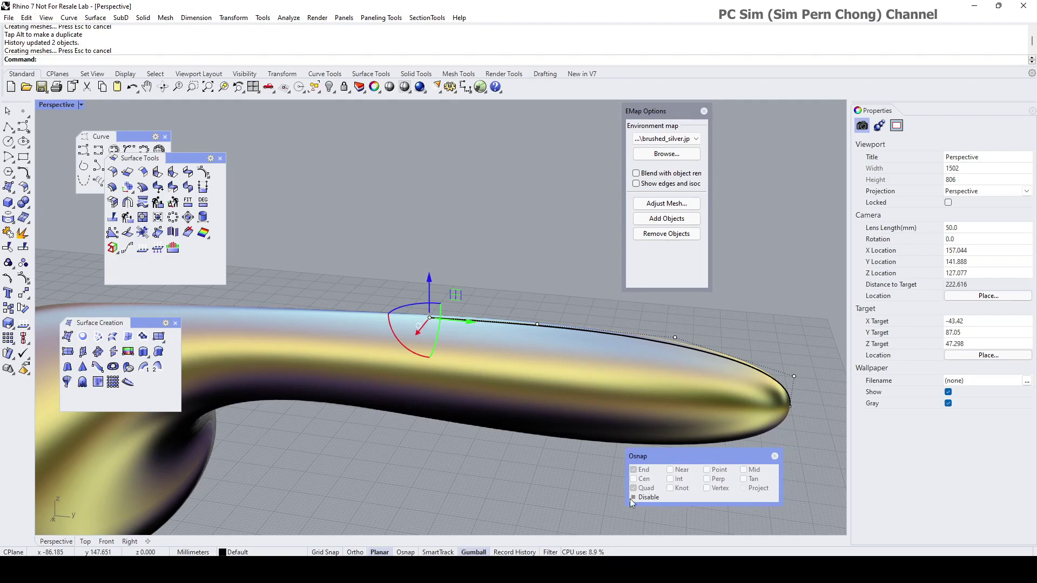
pyautogui.click(632, 497)
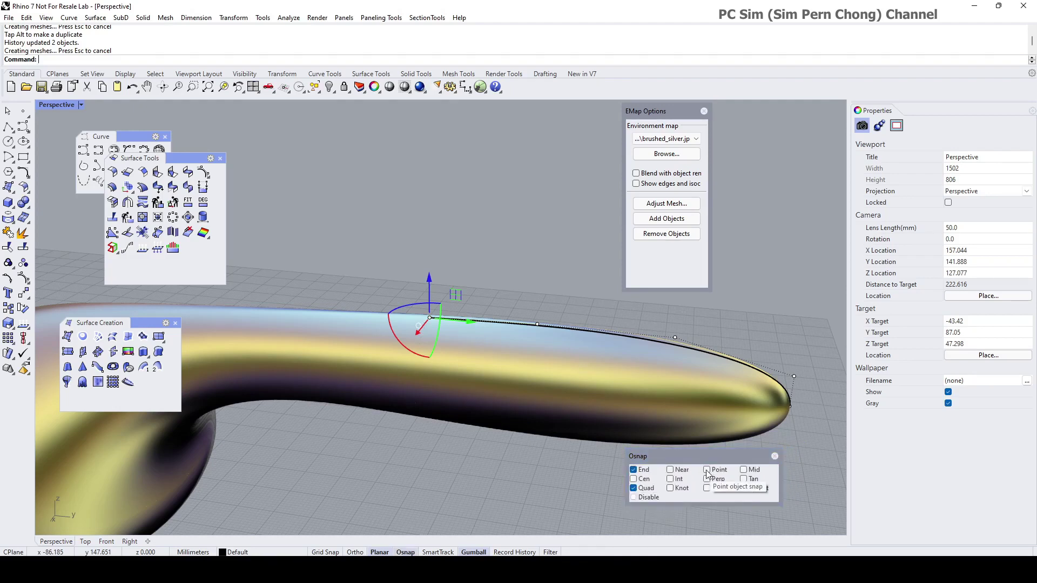
pyautogui.rightClick(707, 470)
# Snap the profile curve's end point onto its neighbouring control point, pull it back along the Y axis toward the bowl, and inspect the reflections.
pyautogui.moveTo(429, 317); pyautogui.dragTo(566, 338)
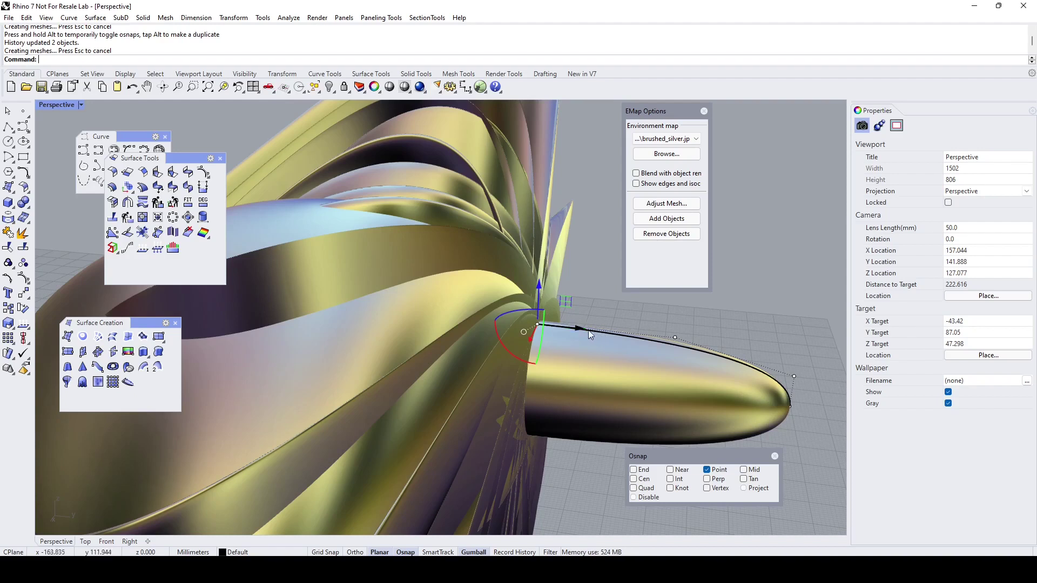
pyautogui.moveTo(580, 329); pyautogui.dragTo(541, 328)
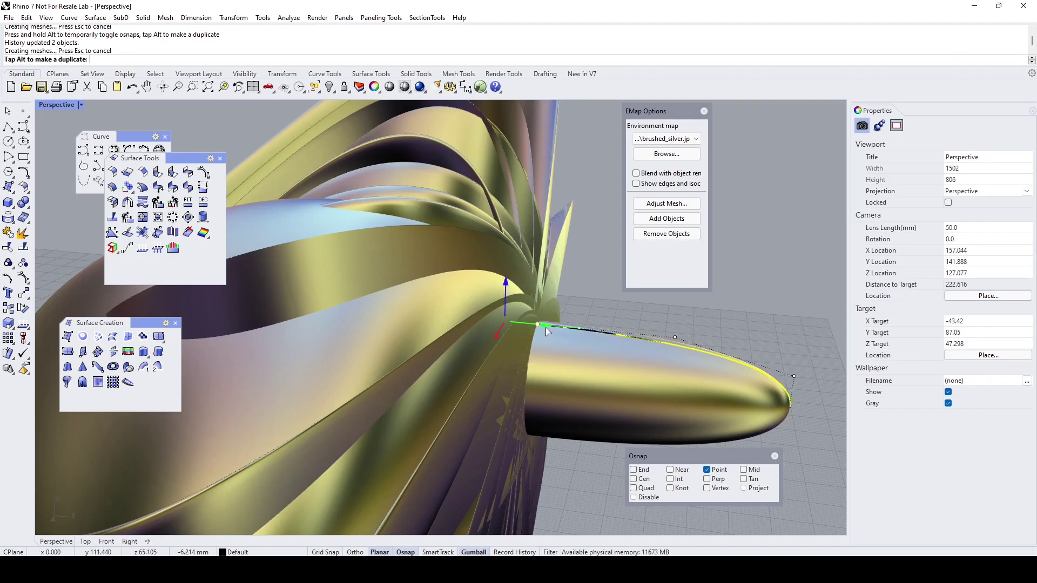
pyautogui.moveTo(546, 326); pyautogui.dragTo(352, 399, button='right')
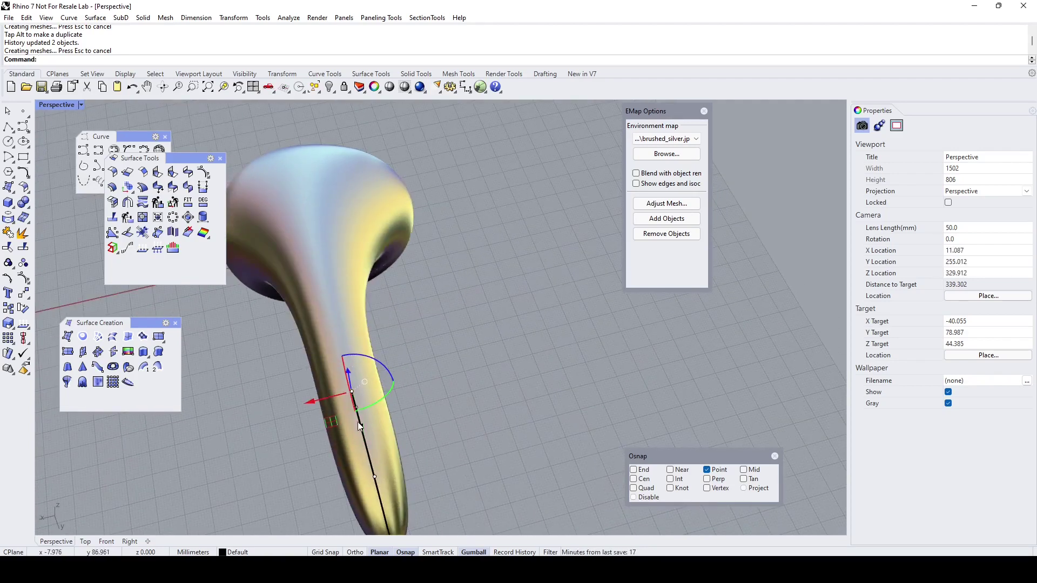
pyautogui.moveTo(395, 457); pyautogui.dragTo(445, 363, button='right')
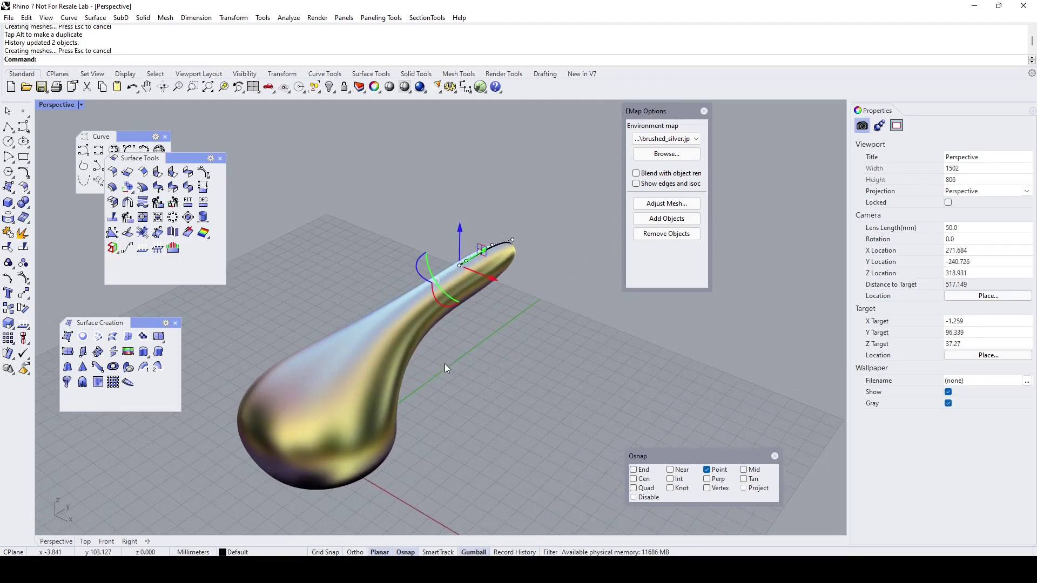